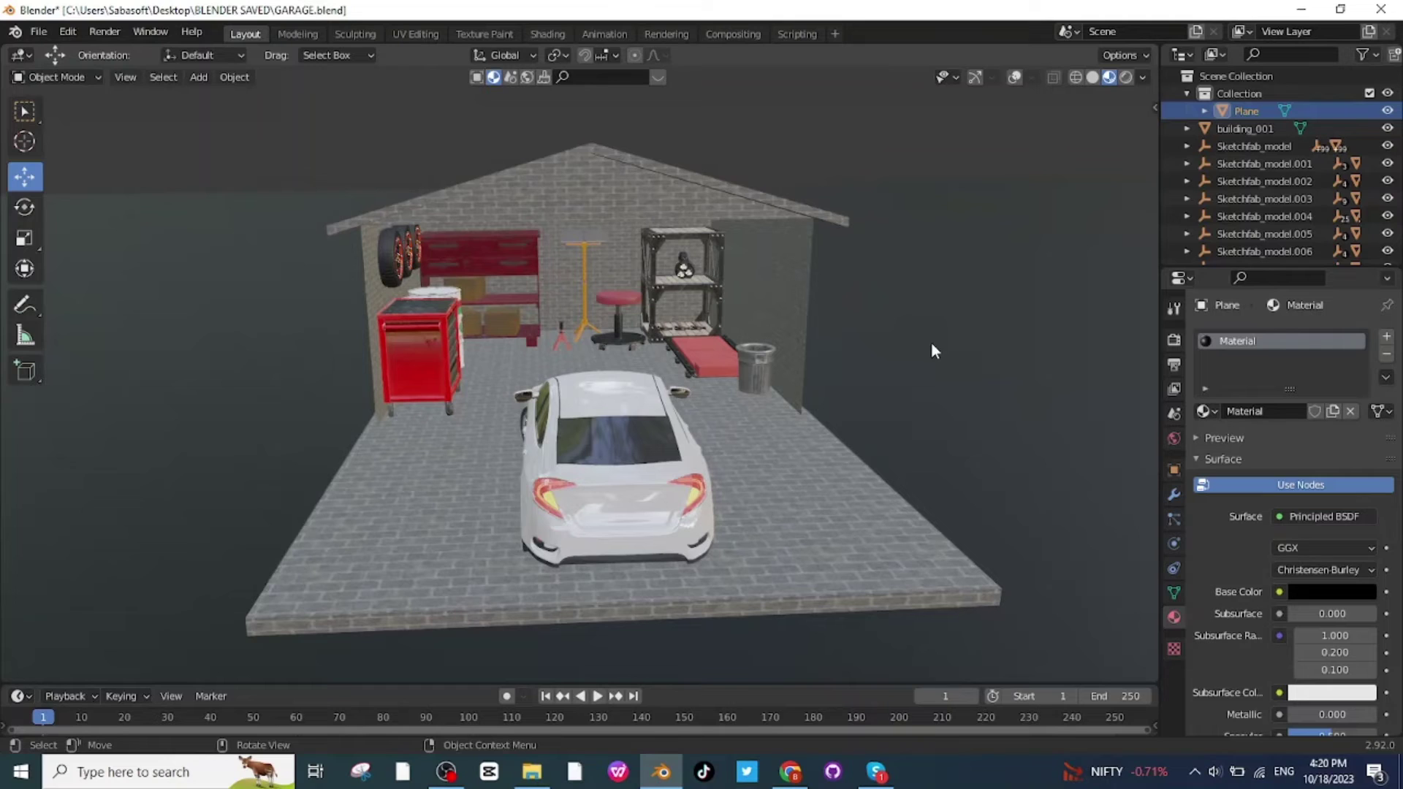
Step: Inspect the finished garage scene around the car, tool chest, wall tires and shelves
{"action": "scroll", "coordinate": [932, 344], "scroll_direction": "up", "scroll_amount": 2}
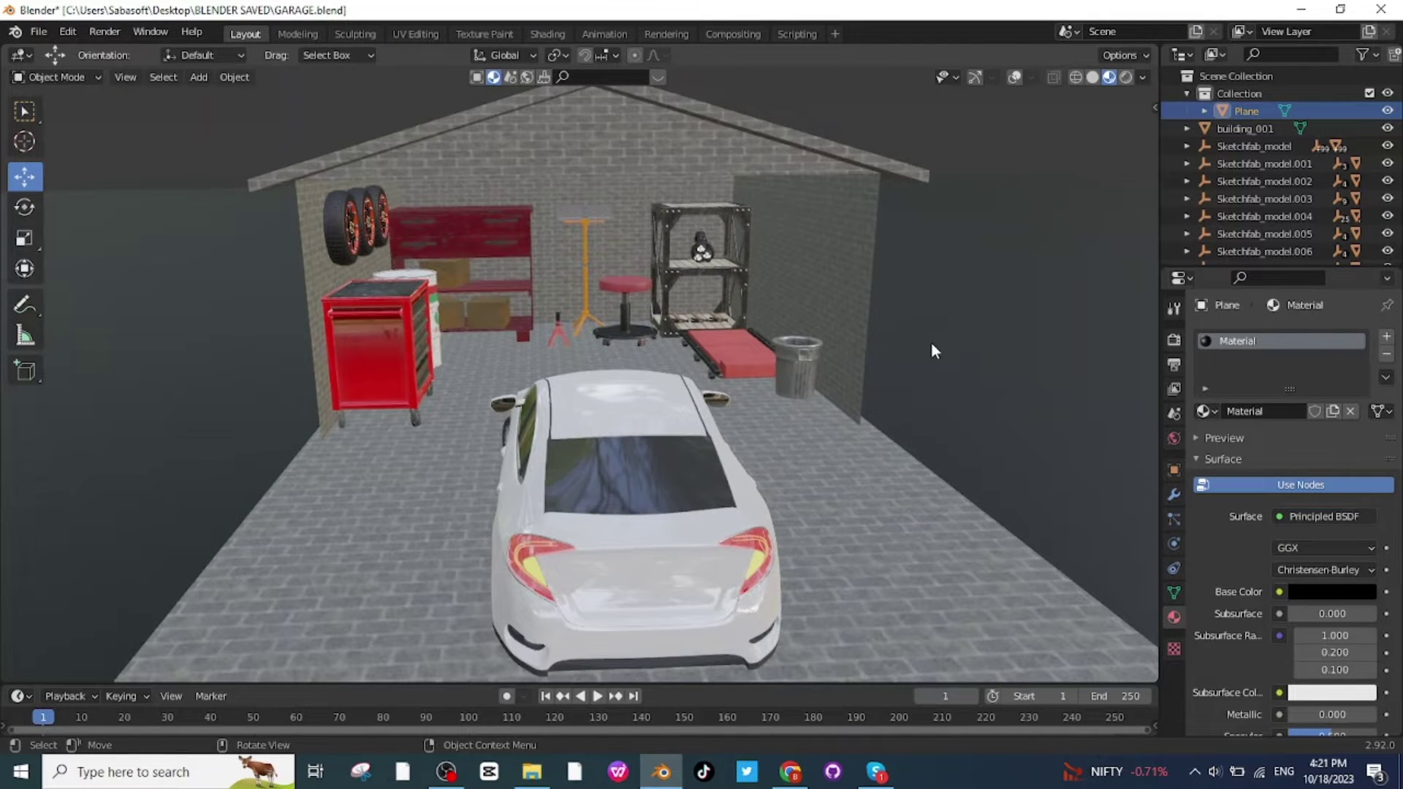
{"action": "scroll", "coordinate": [928, 341], "scroll_direction": "up", "scroll_amount": 2}
{"action": "middle_click_drag", "start_coordinate": [814, 306], "coordinate": [787, 304]}
{"action": "scroll", "coordinate": [502, 336], "scroll_direction": "up", "scroll_amount": 2}
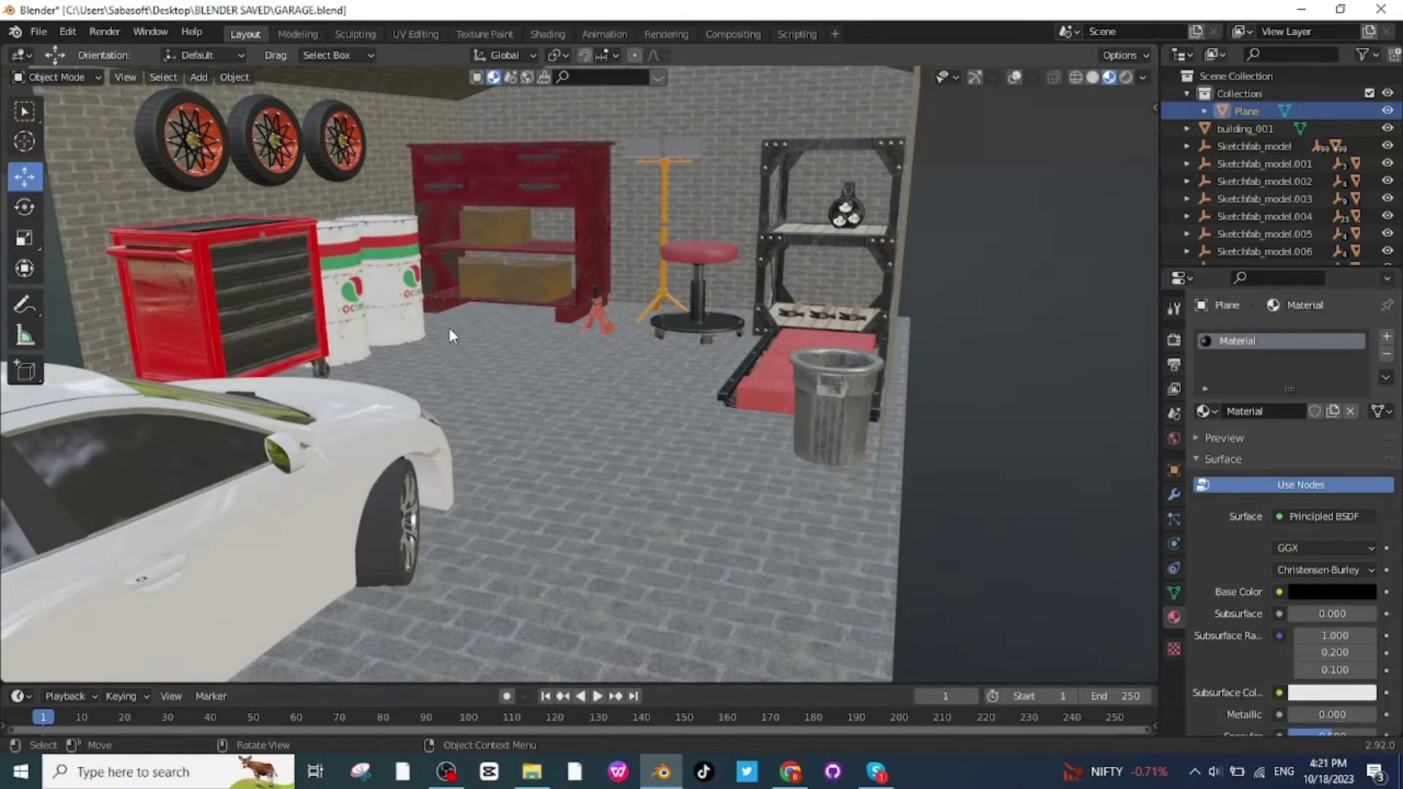
{"action": "middle_click_drag", "start_coordinate": [414, 331], "coordinate": [476, 345]}
Step: Delete the default objects to start from an empty scene
{"action": "left_click_drag", "start_coordinate": [207, 282], "coordinate": [840, 461]}
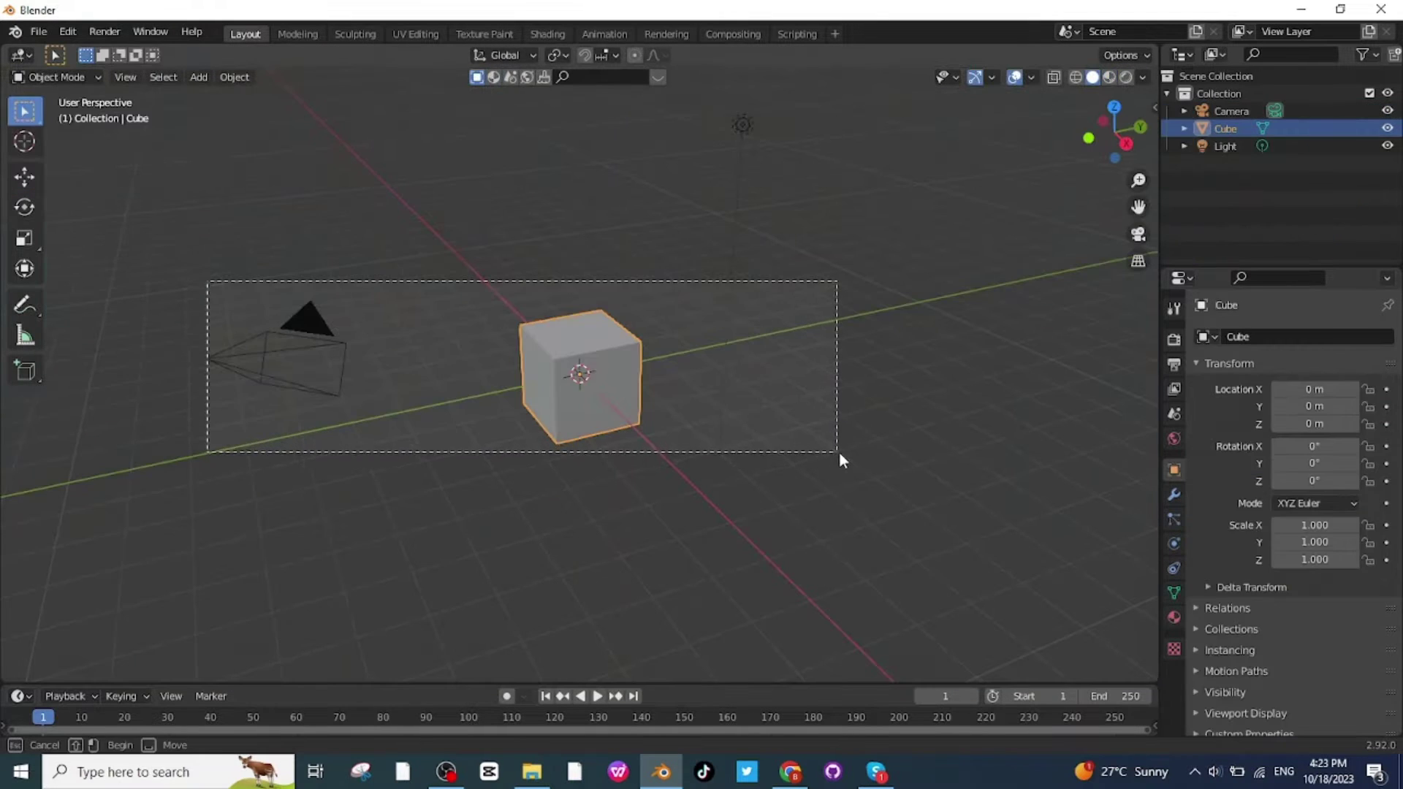
{"action": "key", "text": "Delete"}
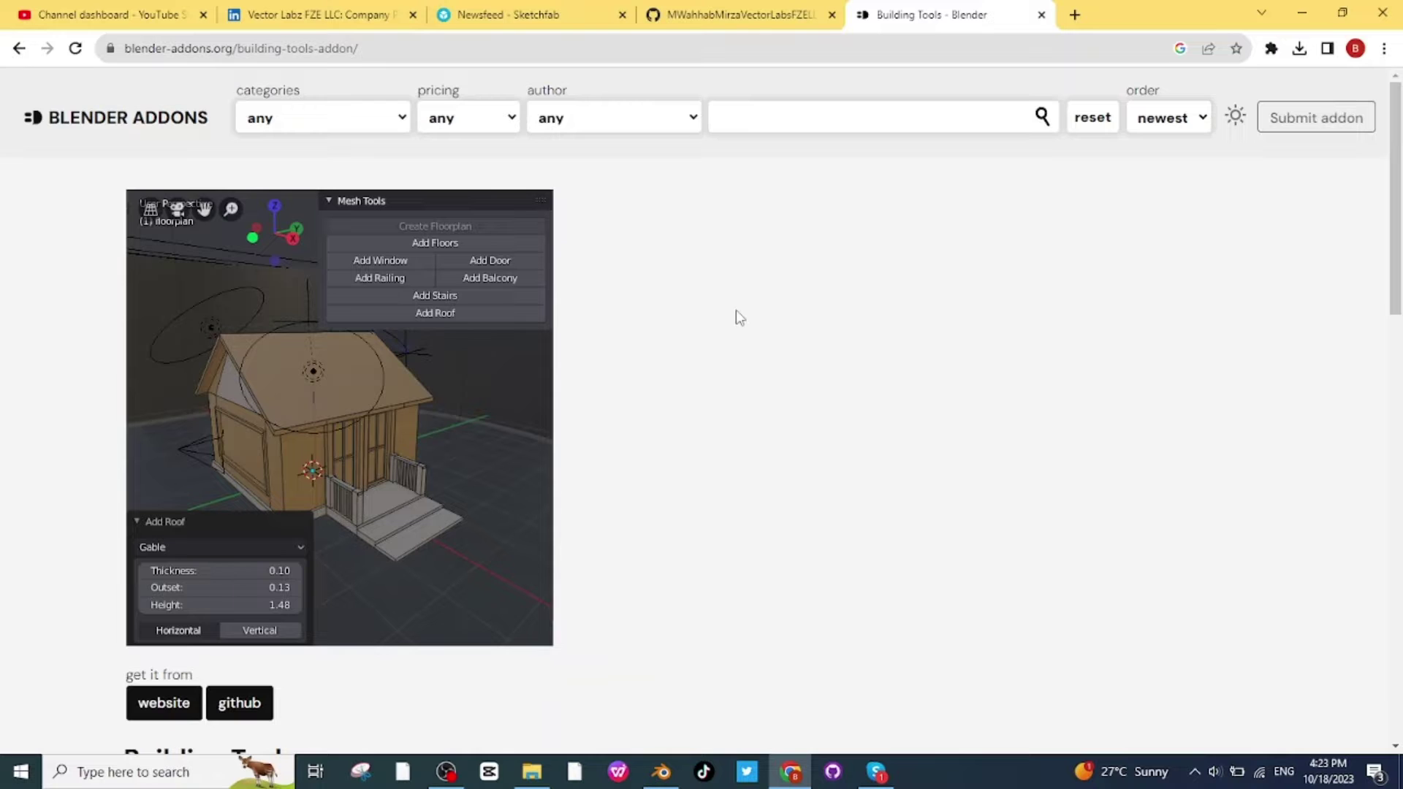
Step: Look over the Building Tools add-on web page and return to Blender
{"action": "scroll", "coordinate": [736, 310], "scroll_direction": "down", "scroll_amount": 8}
{"action": "scroll", "coordinate": [736, 310], "scroll_direction": "up", "scroll_amount": 8}
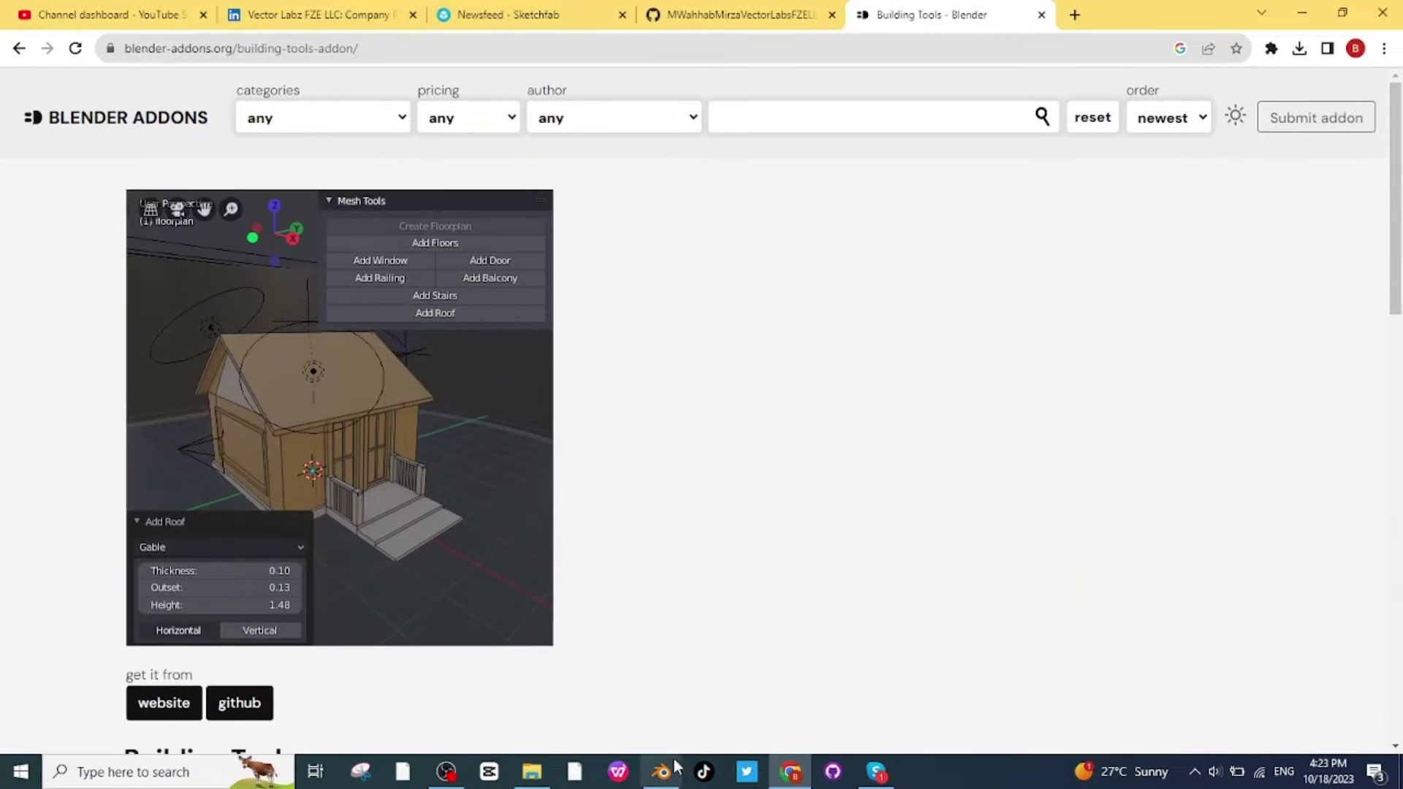
{"action": "left_click", "coordinate": [662, 773]}
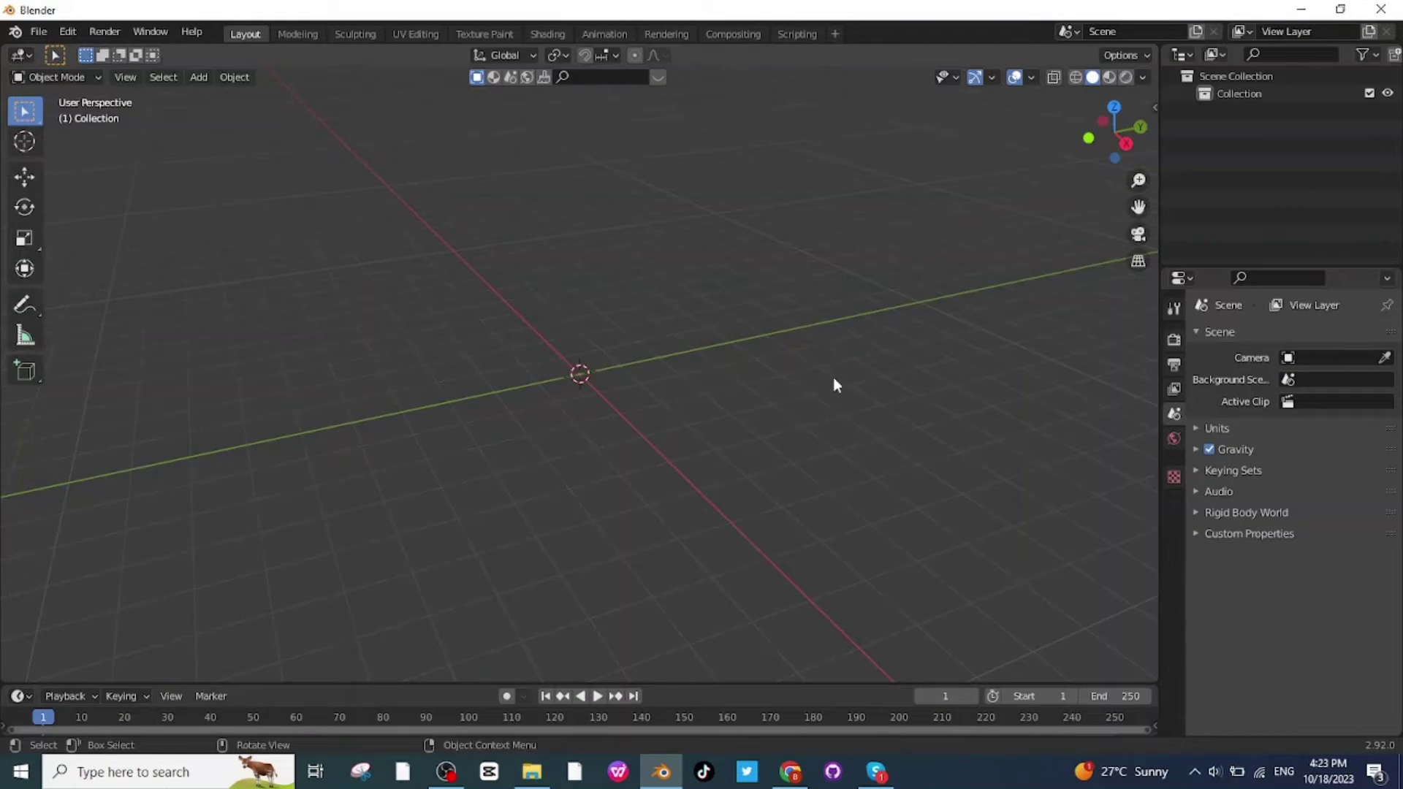
Step: Create a floorplan with the Building Tools add-on
{"action": "left_click", "coordinate": [1155, 108]}
{"action": "left_click", "coordinate": [1149, 314]}
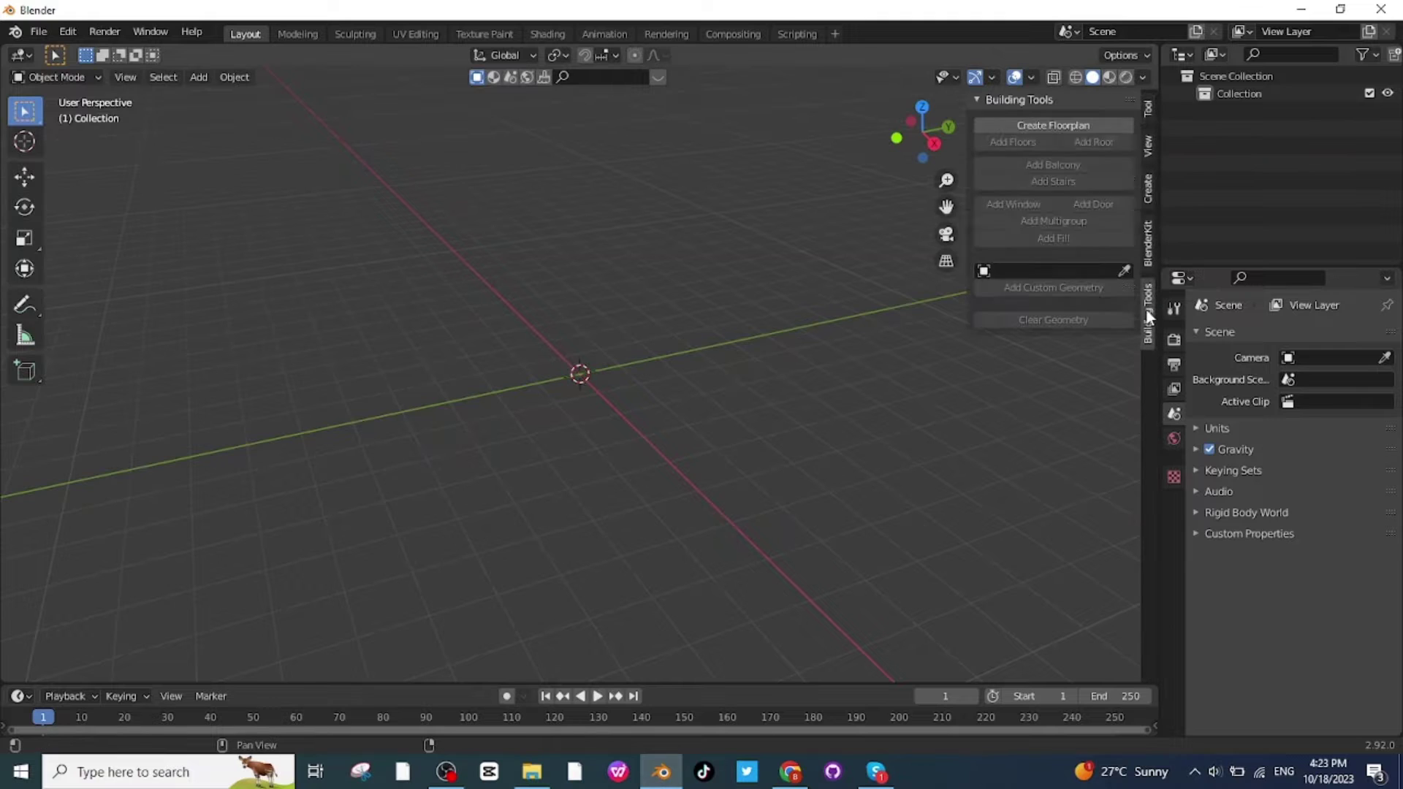
{"action": "left_click", "coordinate": [1048, 130]}
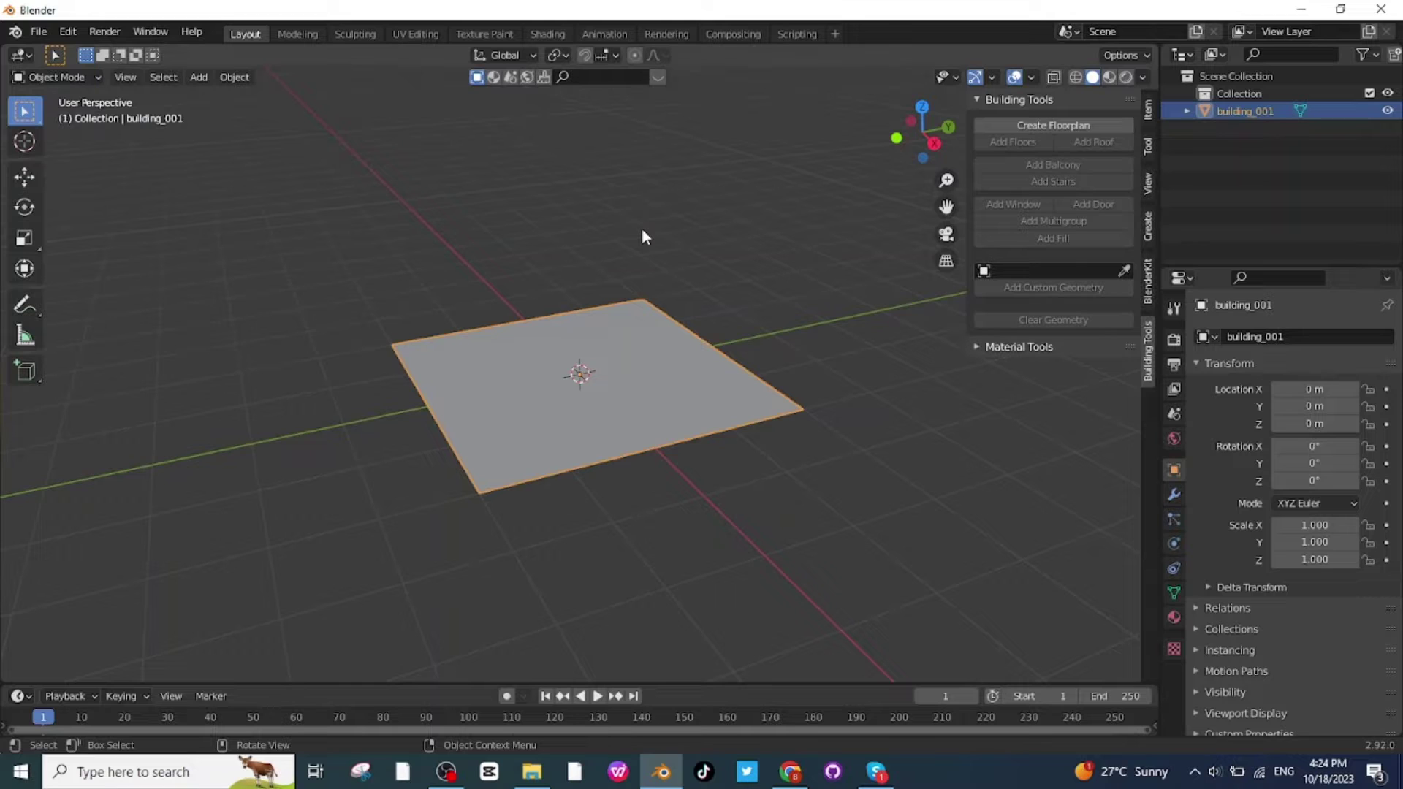
Step: Scale the floorplan to about 1.73 along X and about 1.86 along Y
{"action": "key", "text": "s"}
{"action": "key", "text": "x"}
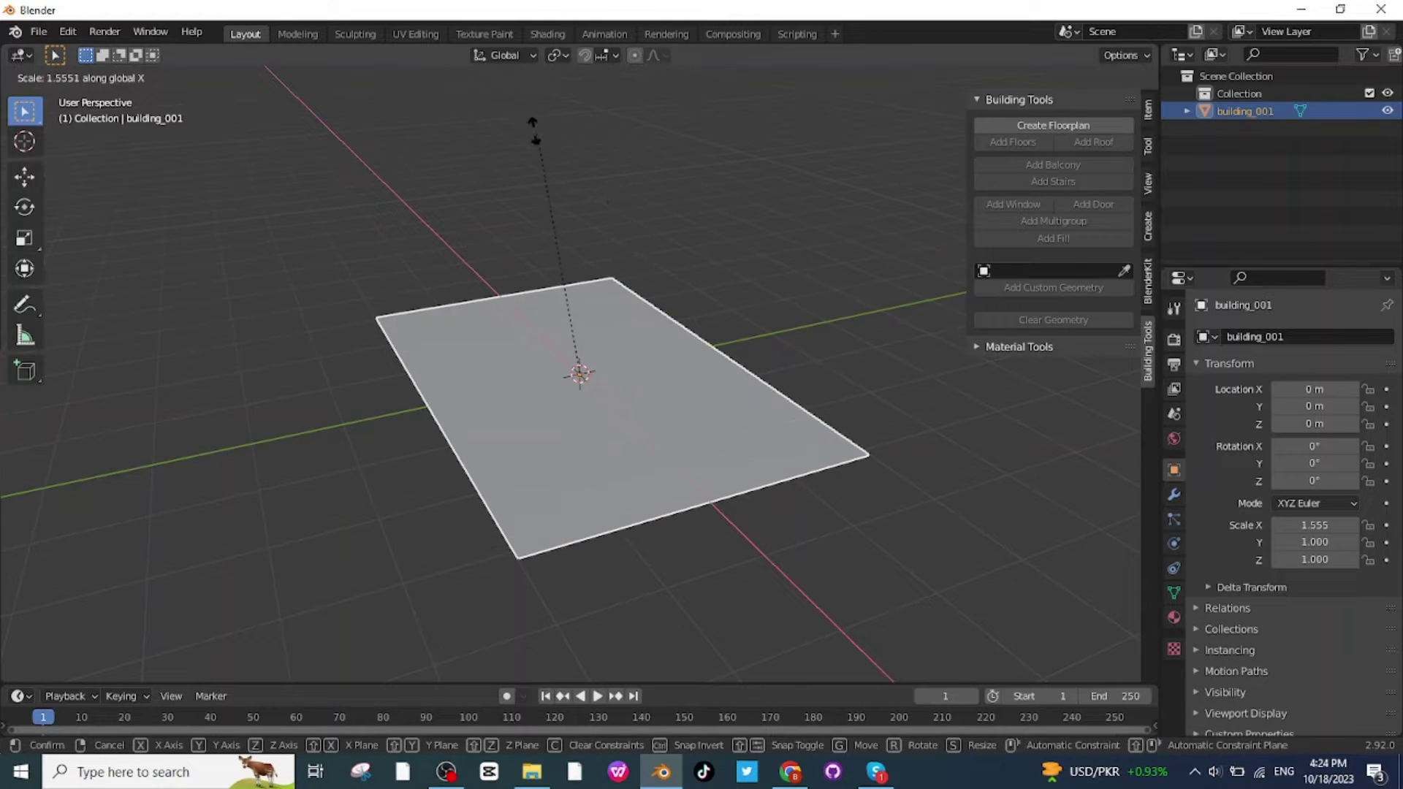
{"action": "left_click", "coordinate": [514, 111]}
{"action": "middle_click_drag", "start_coordinate": [443, 463], "coordinate": [564, 462]}
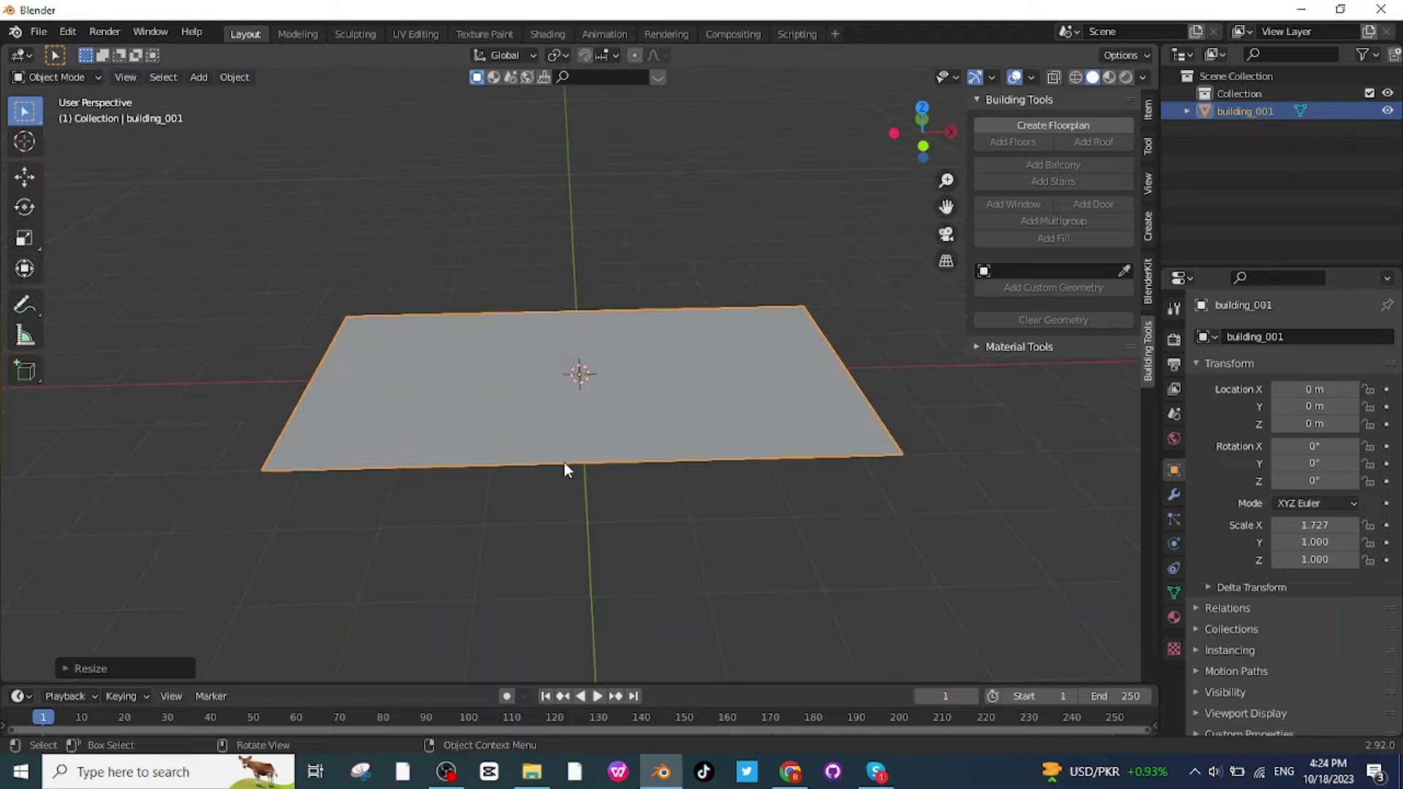
{"action": "key", "text": "s"}
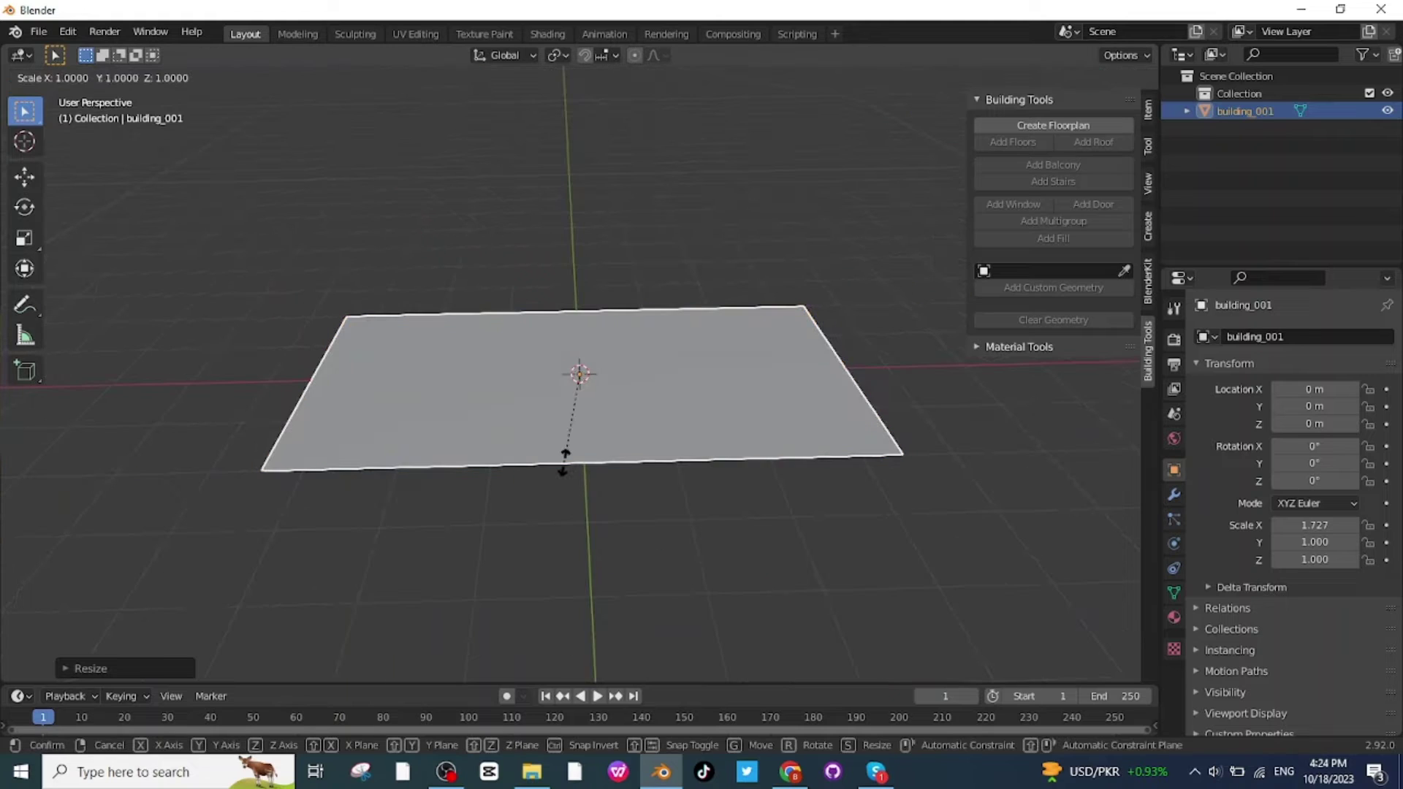
{"action": "key", "text": "y"}
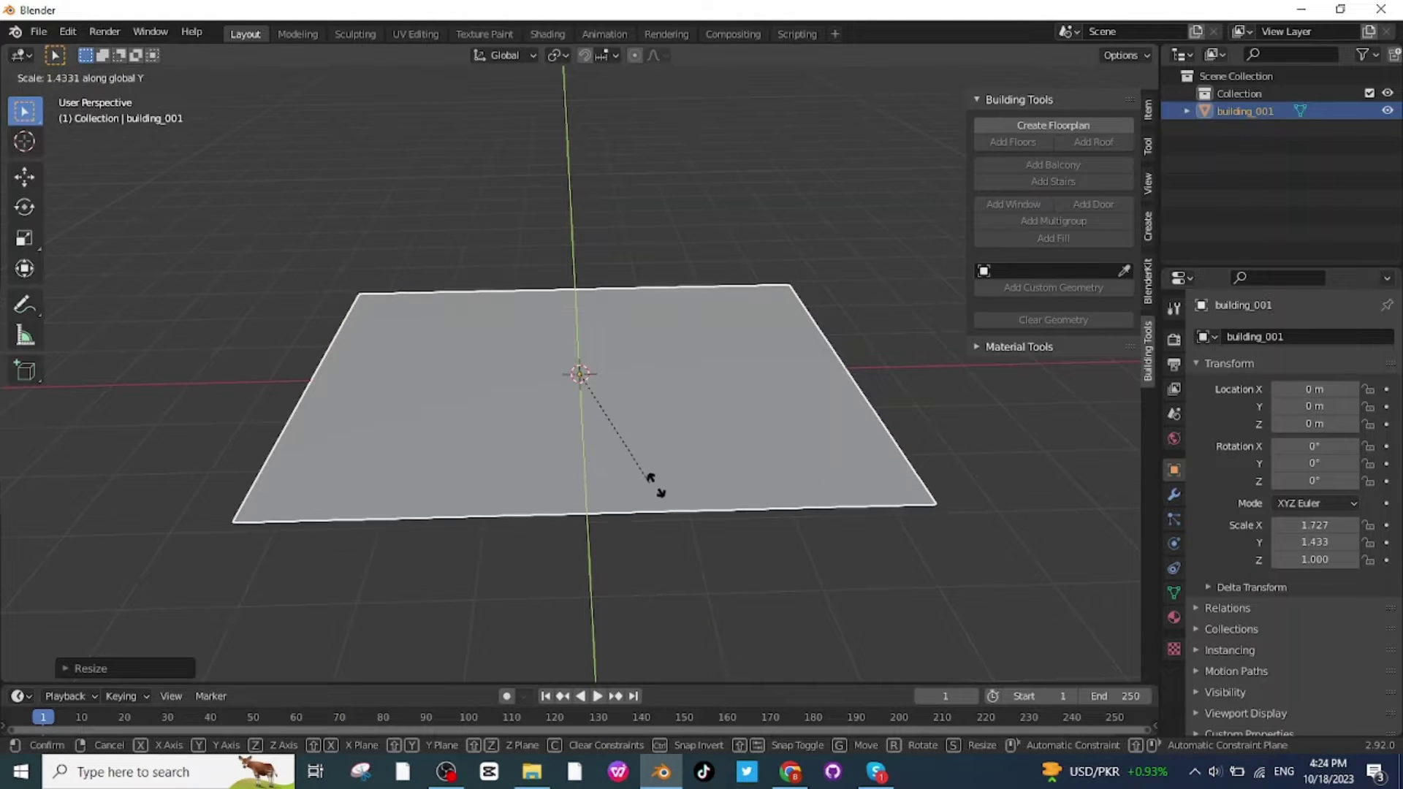
{"action": "left_click", "coordinate": [696, 495]}
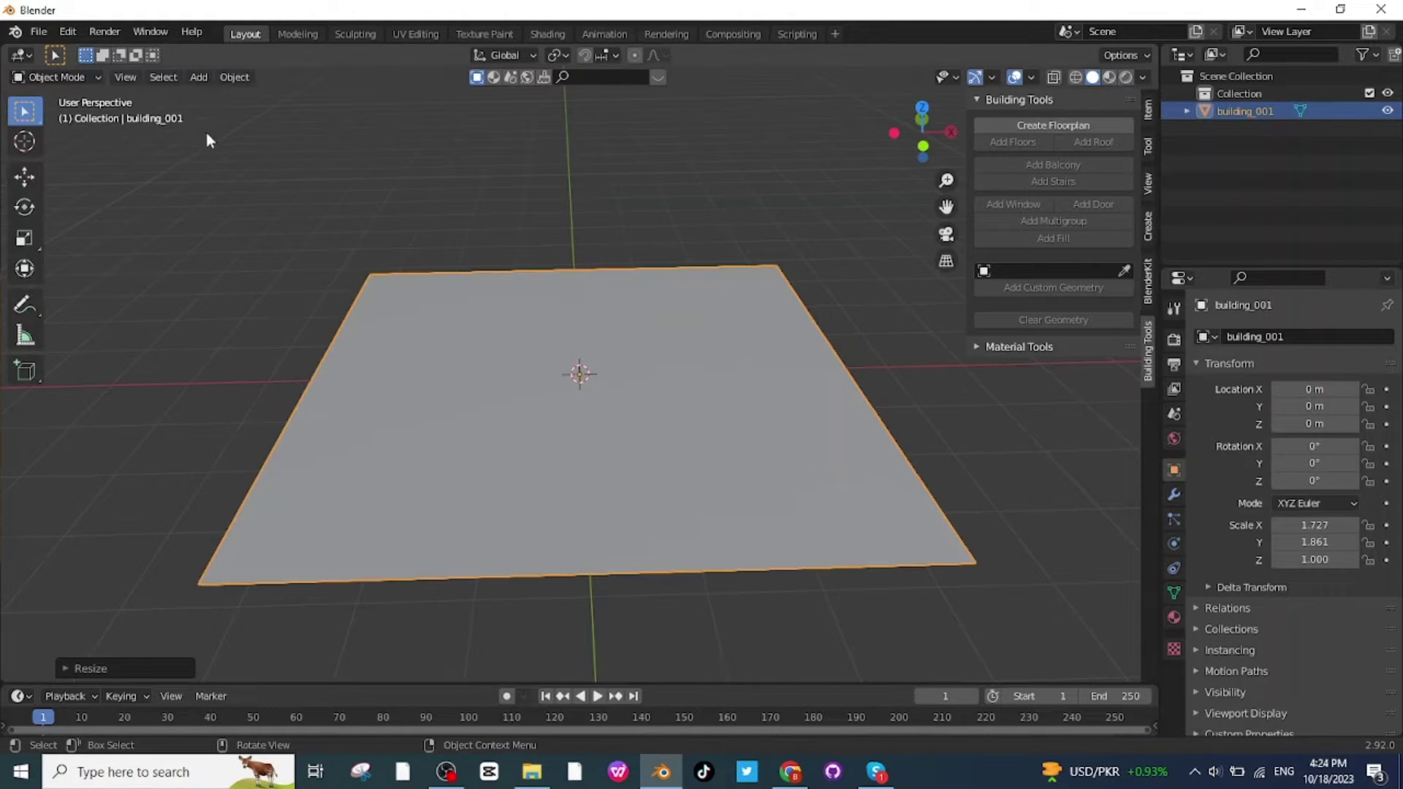
Step: Add one floor with a slab on the floorplan face in Edit Mode, with a floor height of 2.6 m
{"action": "left_click", "coordinate": [83, 78]}
{"action": "left_click", "coordinate": [50, 117]}
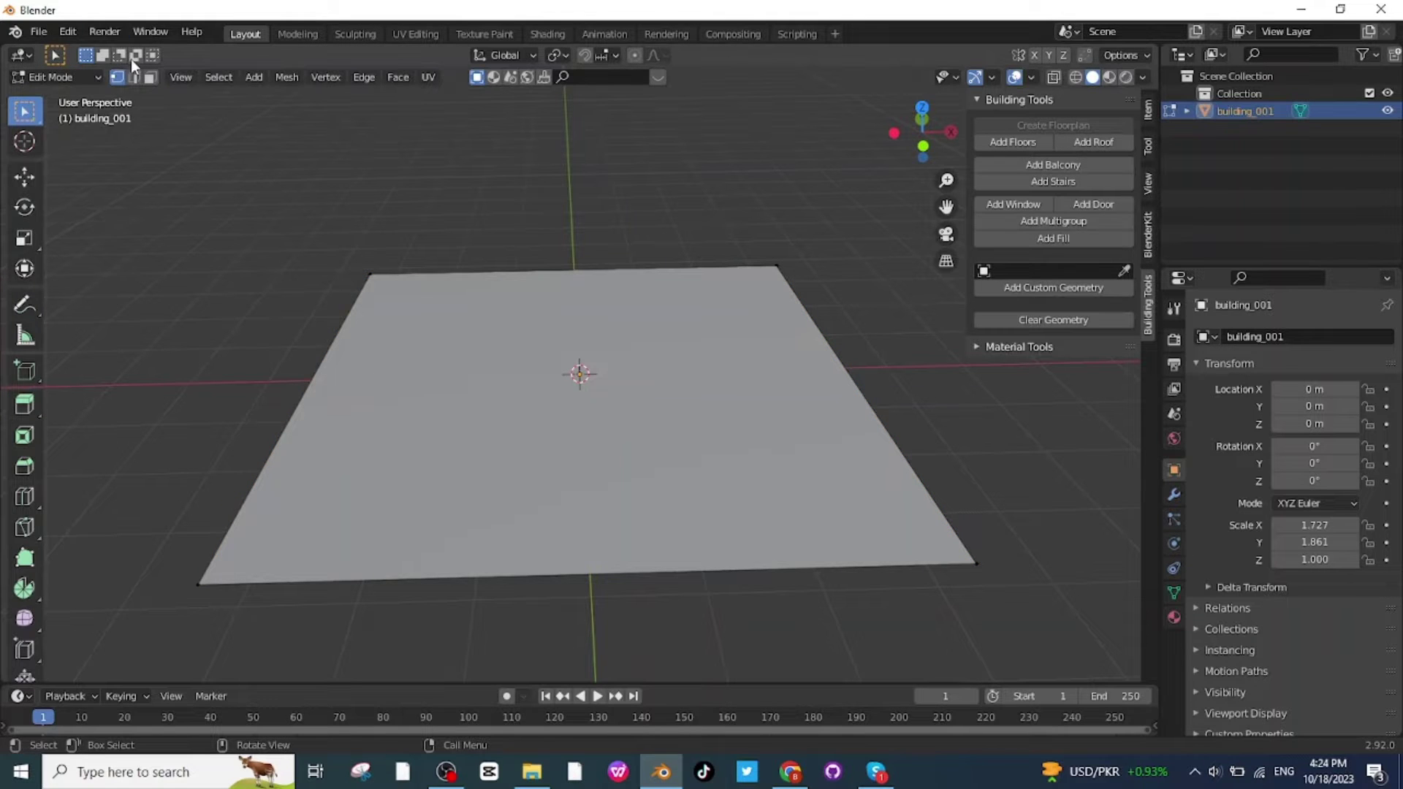
{"action": "left_click", "coordinate": [569, 369]}
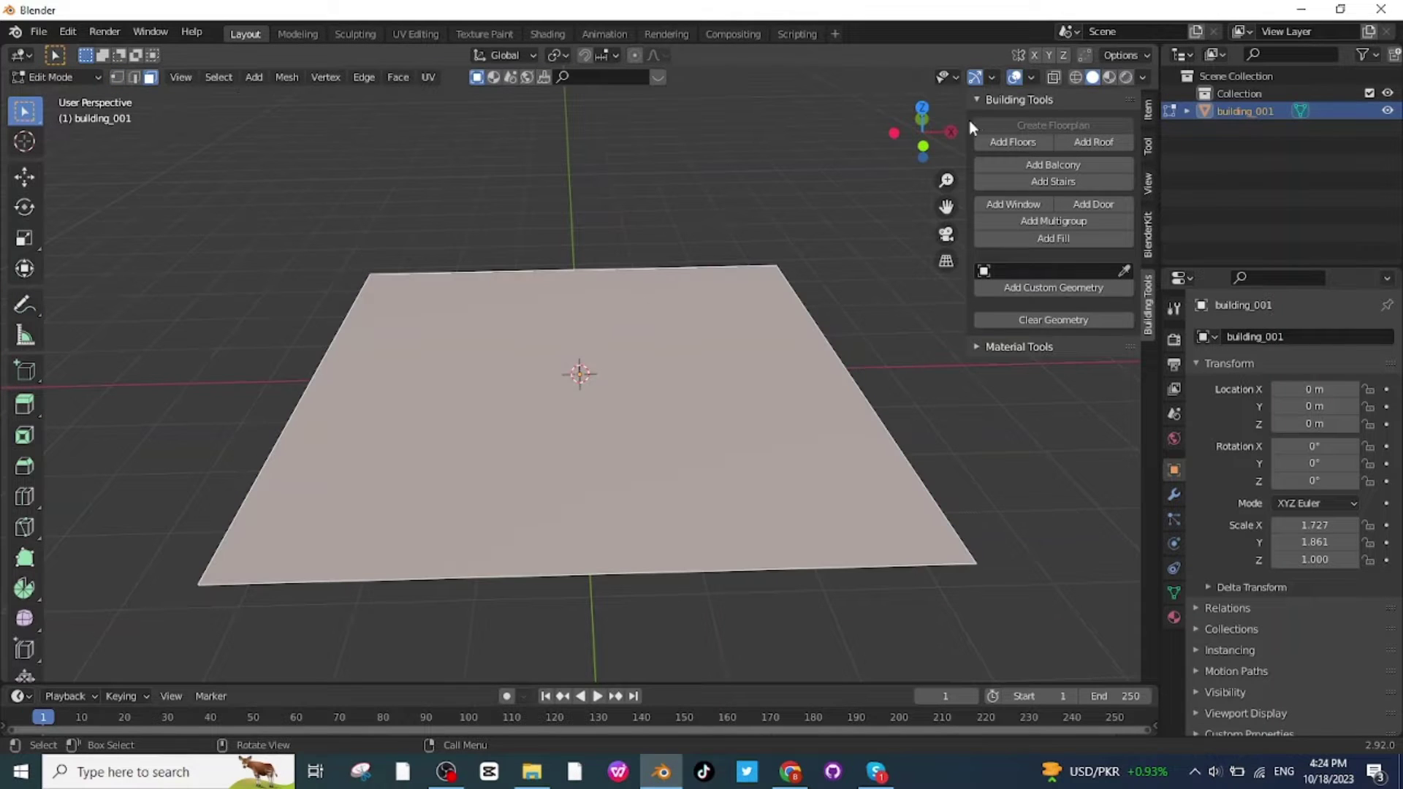
{"action": "left_click", "coordinate": [1013, 143]}
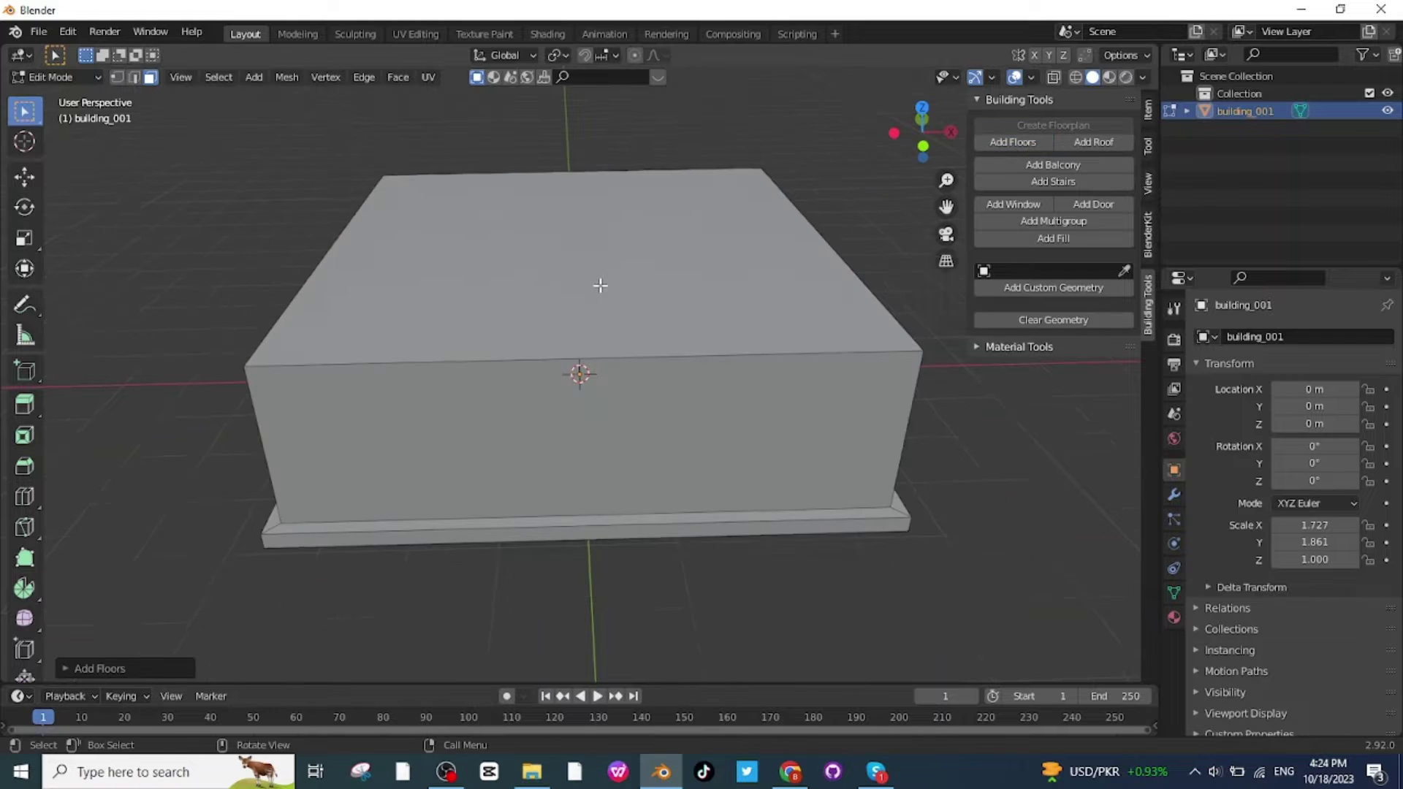
{"action": "left_click", "coordinate": [135, 669]}
{"action": "left_click_drag", "start_coordinate": [161, 589], "coordinate": [241, 589]}
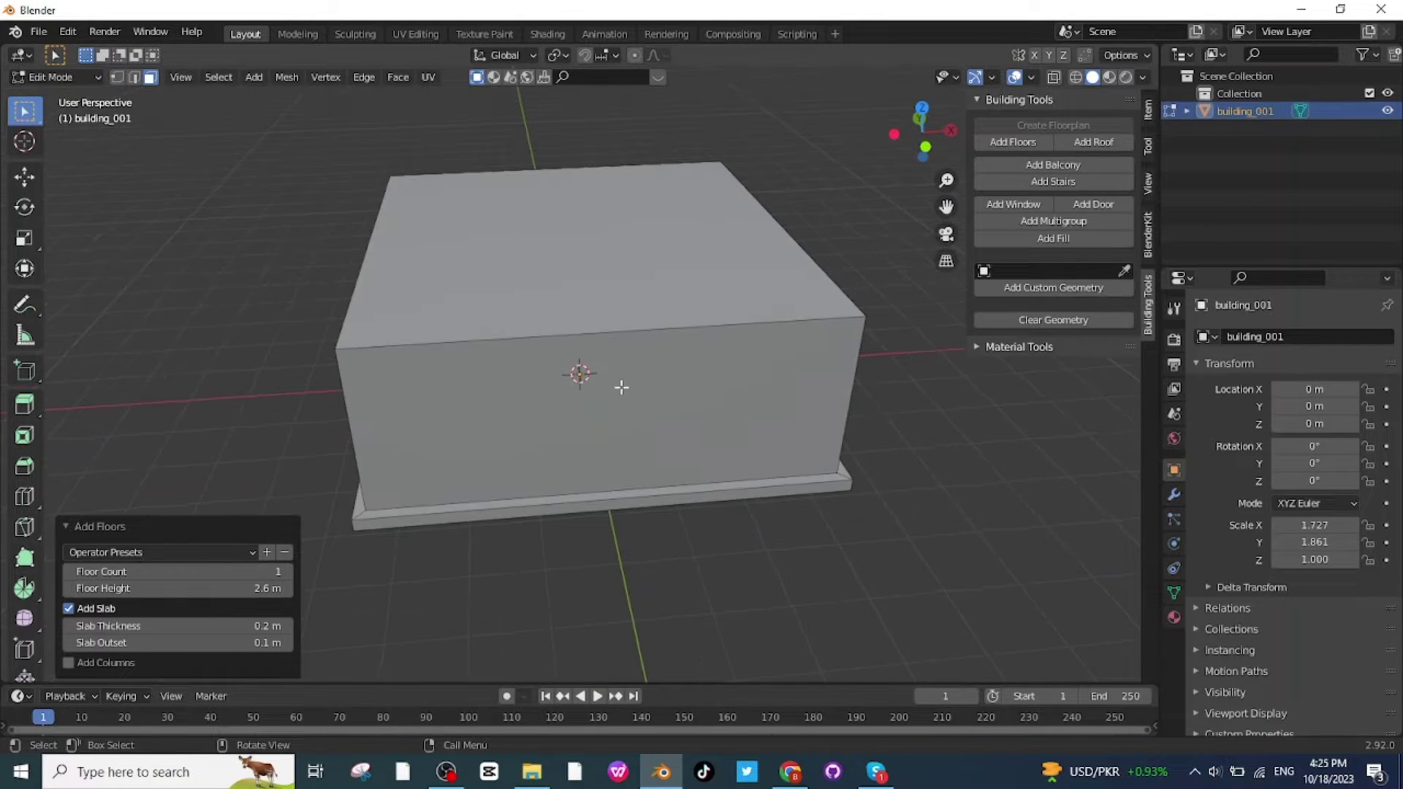
Step: Add an open gable roof on the building's upper face with 0.13 m outset and 1.1 m height
{"action": "left_click", "coordinate": [609, 282]}
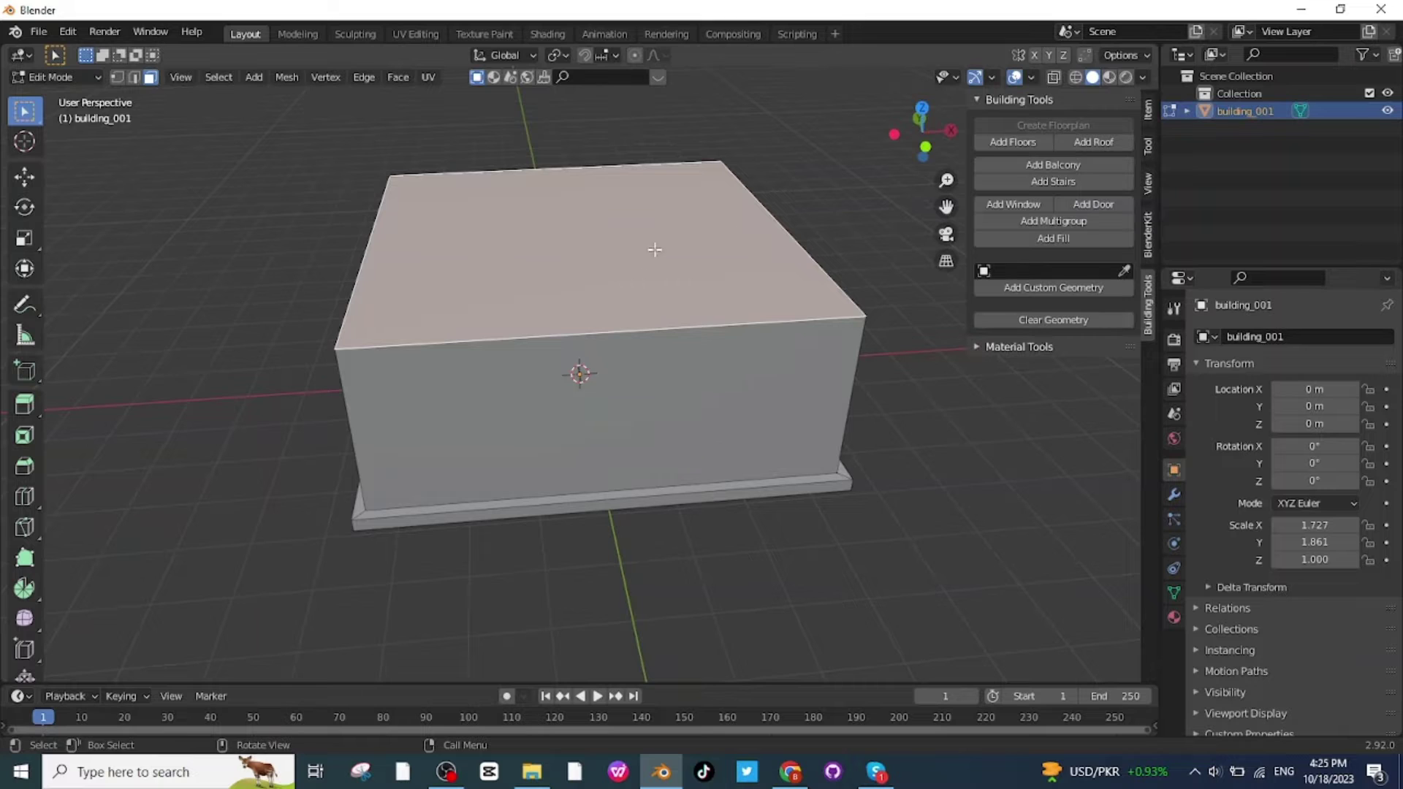
{"action": "left_click", "coordinate": [1089, 147]}
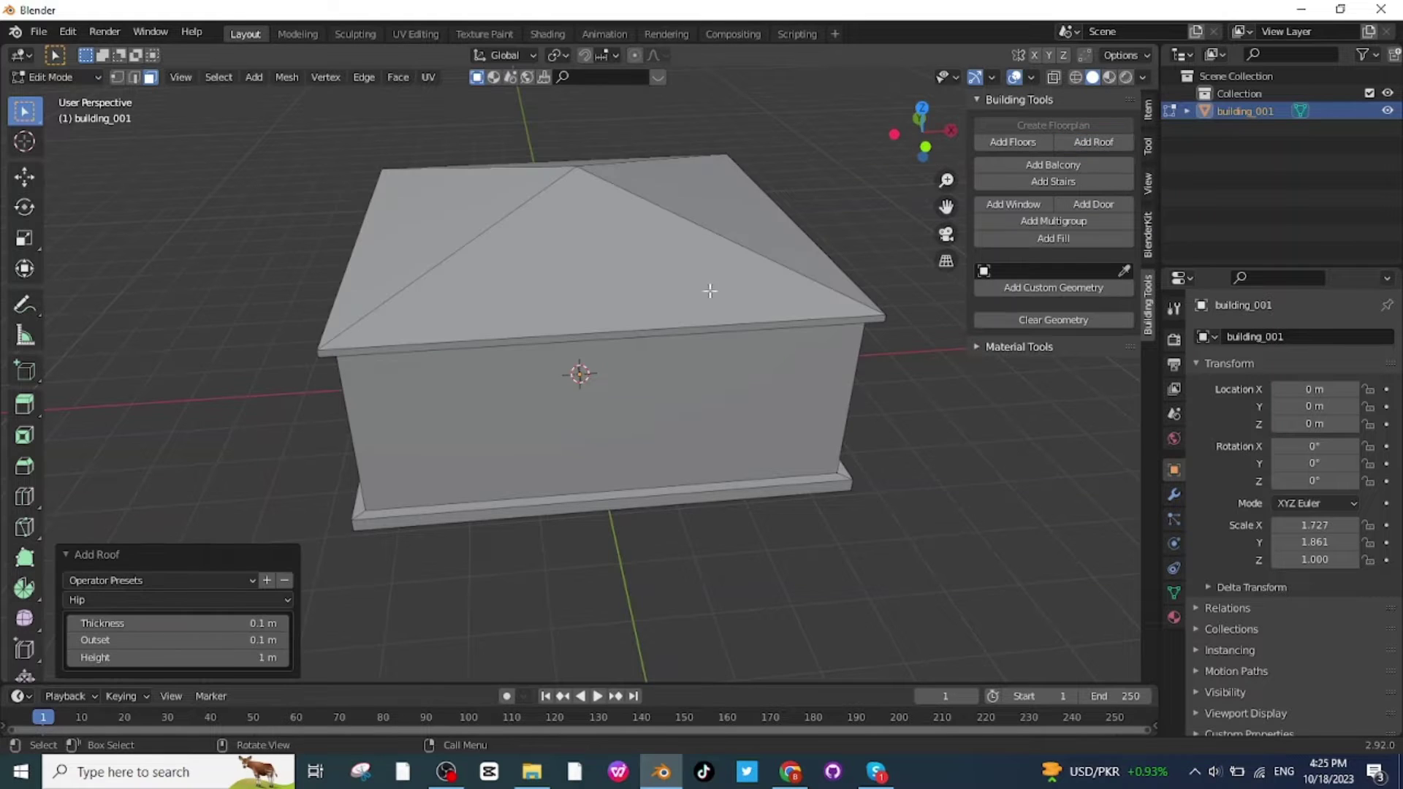
{"action": "left_click", "coordinate": [151, 600]}
{"action": "left_click", "coordinate": [107, 641]}
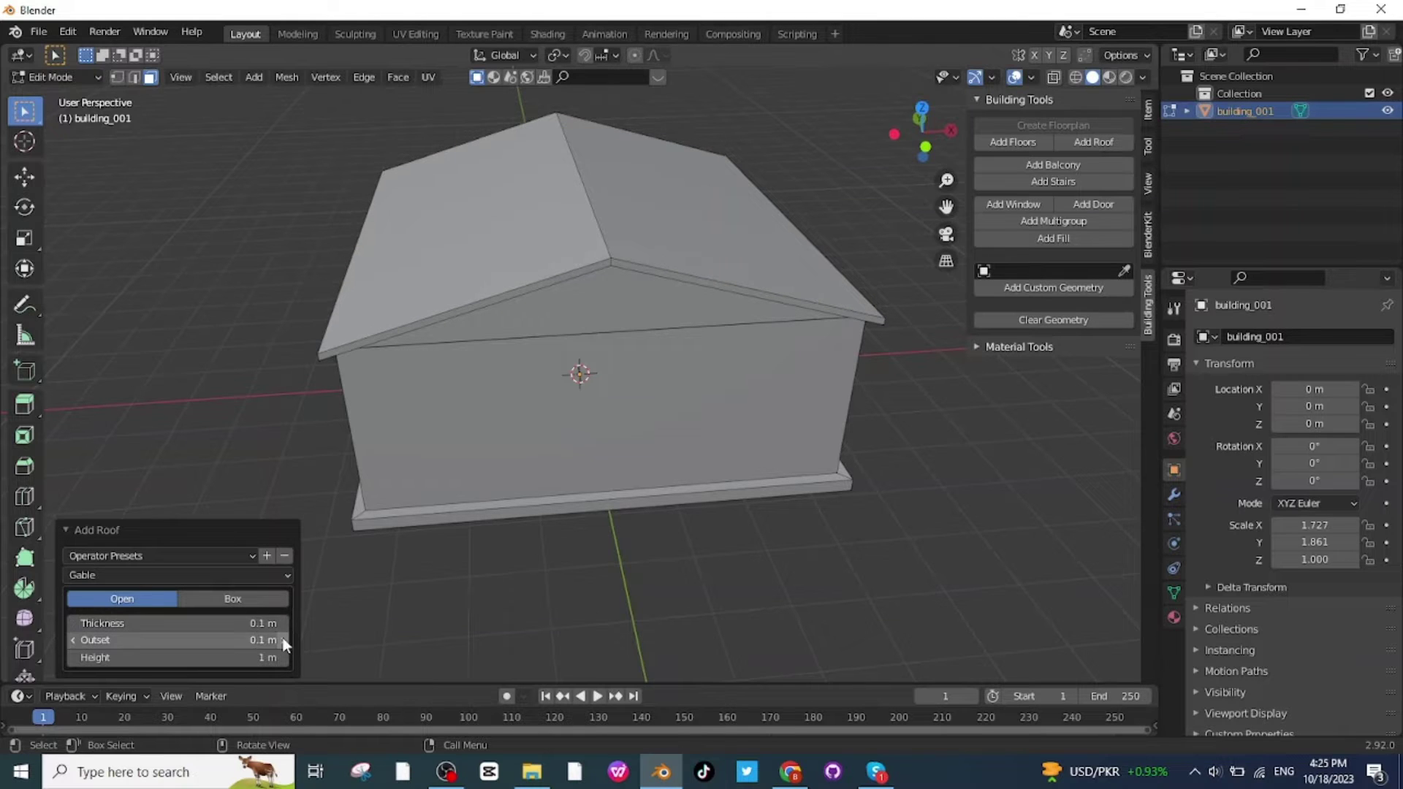
{"action": "mouse_move", "coordinate": [283, 641]}
{"action": "left_mouse_down"}
{"action": "mouse_move", "coordinate": [300, 640]}
{"action": "mouse_move", "coordinate": [284, 659]}
{"action": "mouse_move", "coordinate": [300, 658]}
{"action": "left_mouse_up"}
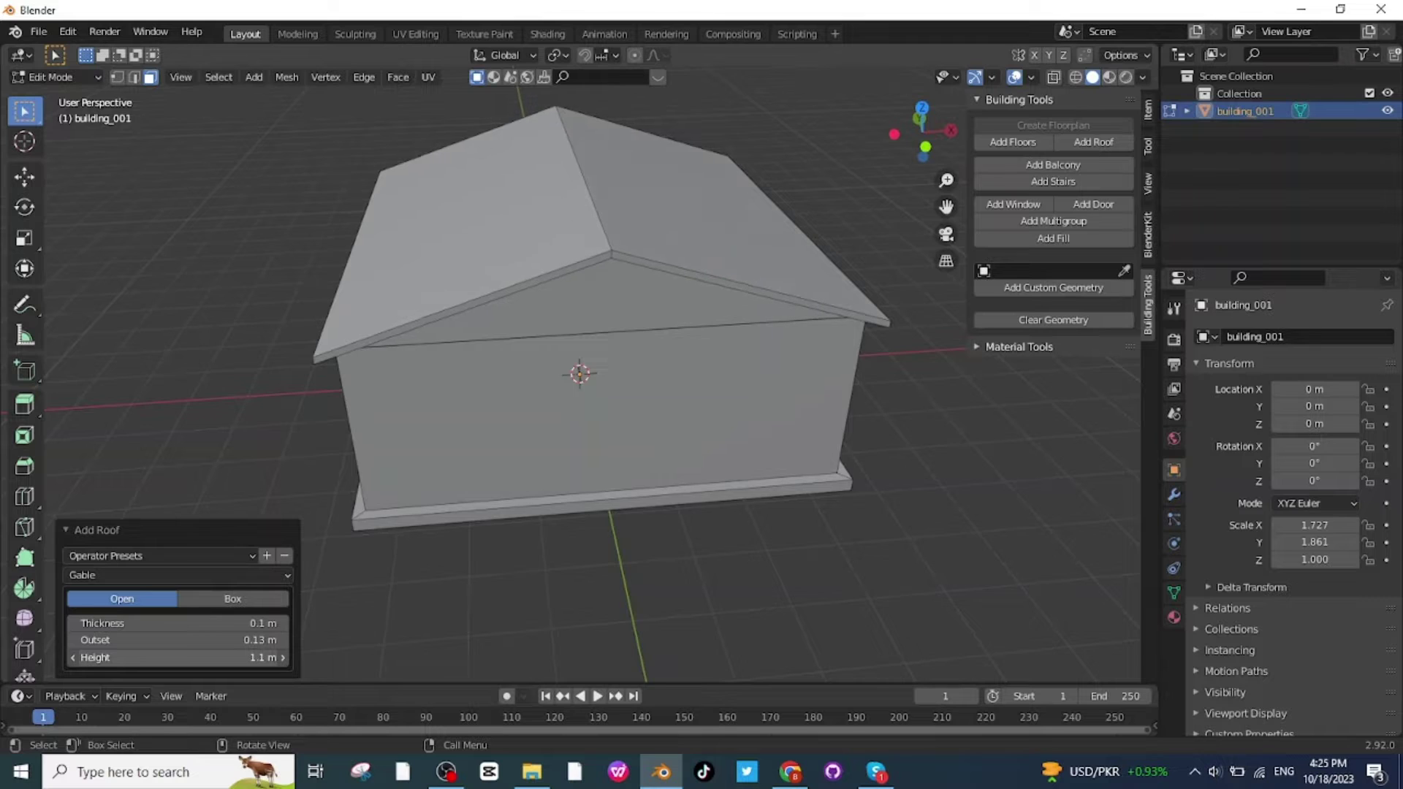
Step: Extrude the front face of the base slab outward about 5.37 m to form a driveway
{"action": "middle_click_drag", "start_coordinate": [620, 491], "coordinate": [620, 454]}
{"action": "left_click", "coordinate": [580, 449]}
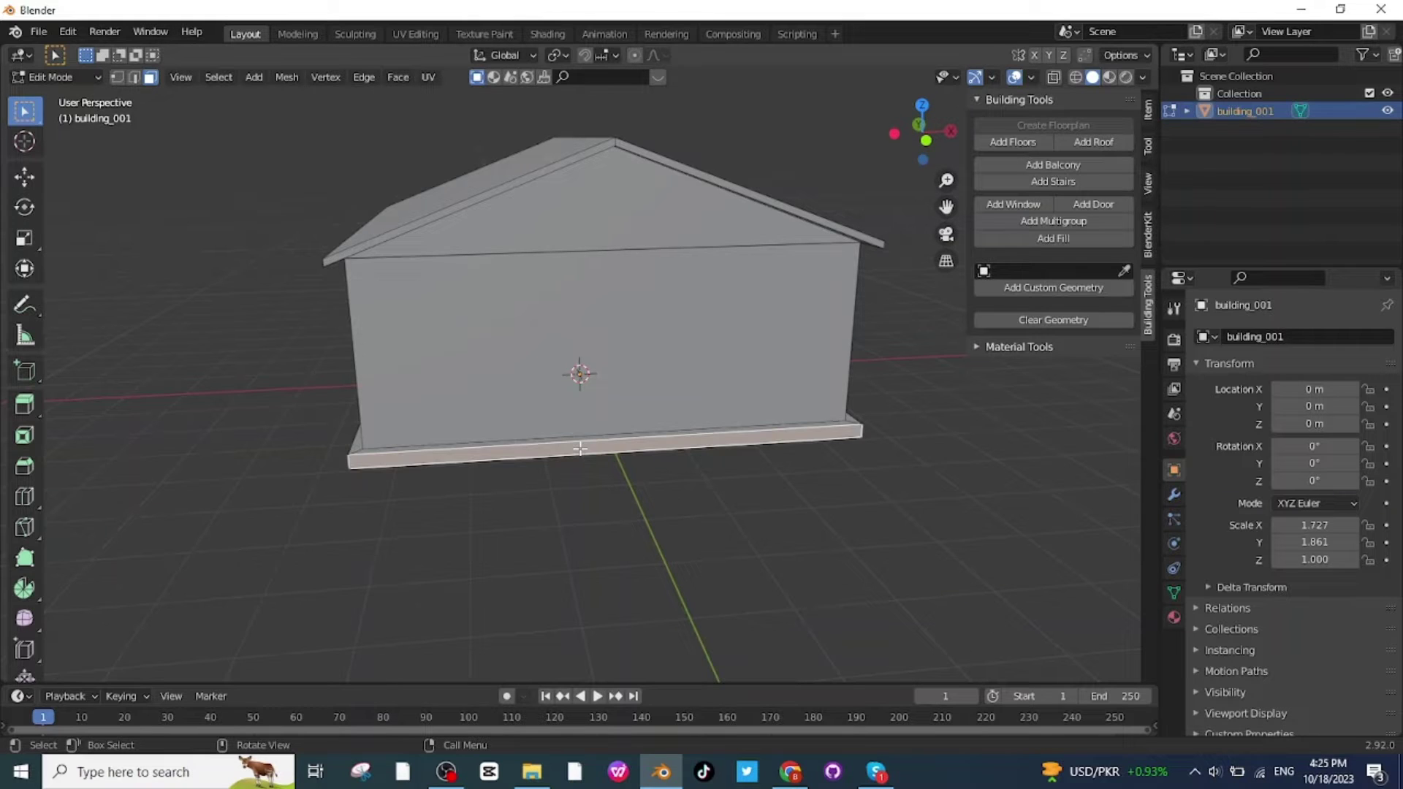
{"action": "key", "text": "e"}
{"action": "left_click", "coordinate": [623, 661]}
{"action": "scroll", "coordinate": [582, 336], "scroll_direction": "down", "scroll_amount": 3}
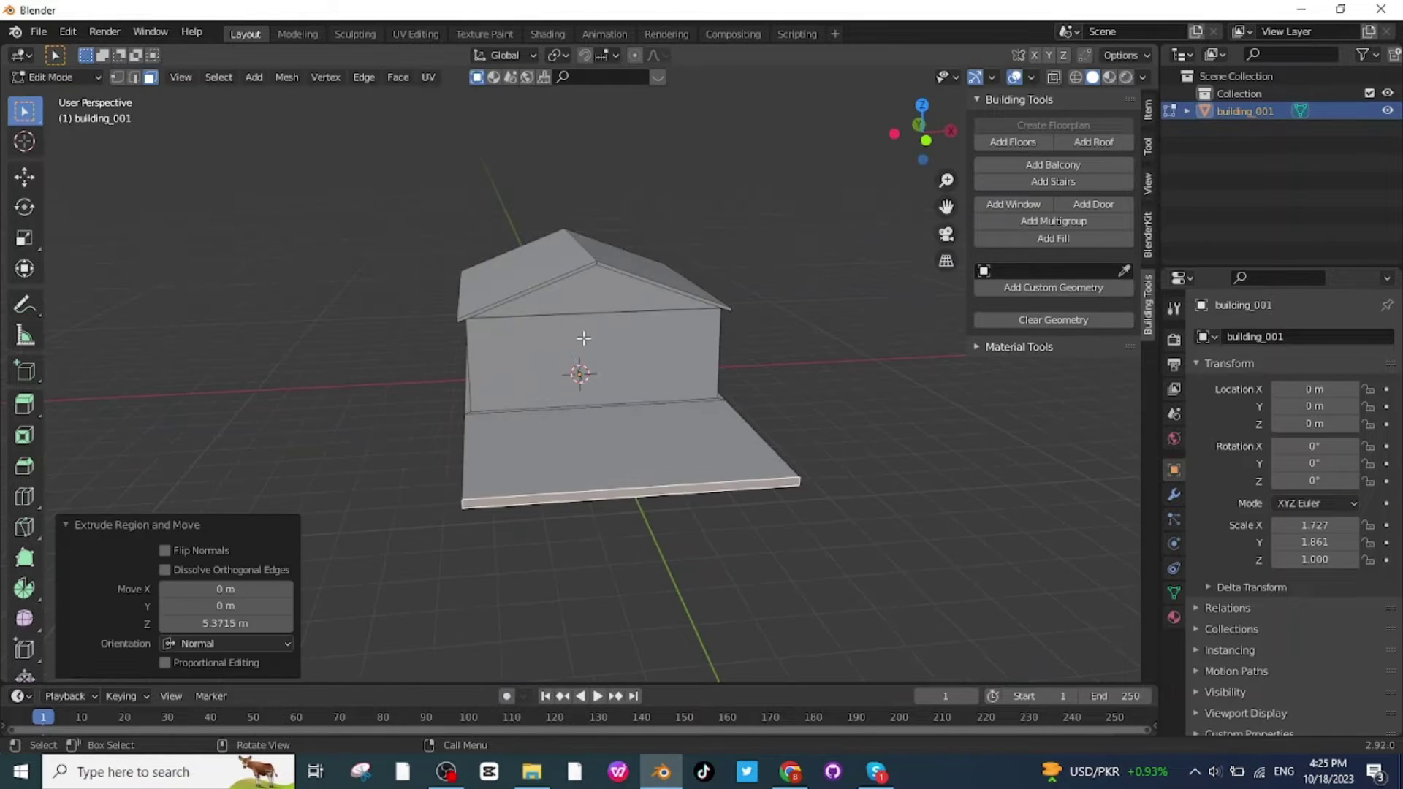
Step: Hide the front wall face and fill the garage's open floor from the edge loops around its base
{"action": "left_click", "coordinate": [676, 344]}
{"action": "key", "text": "h"}
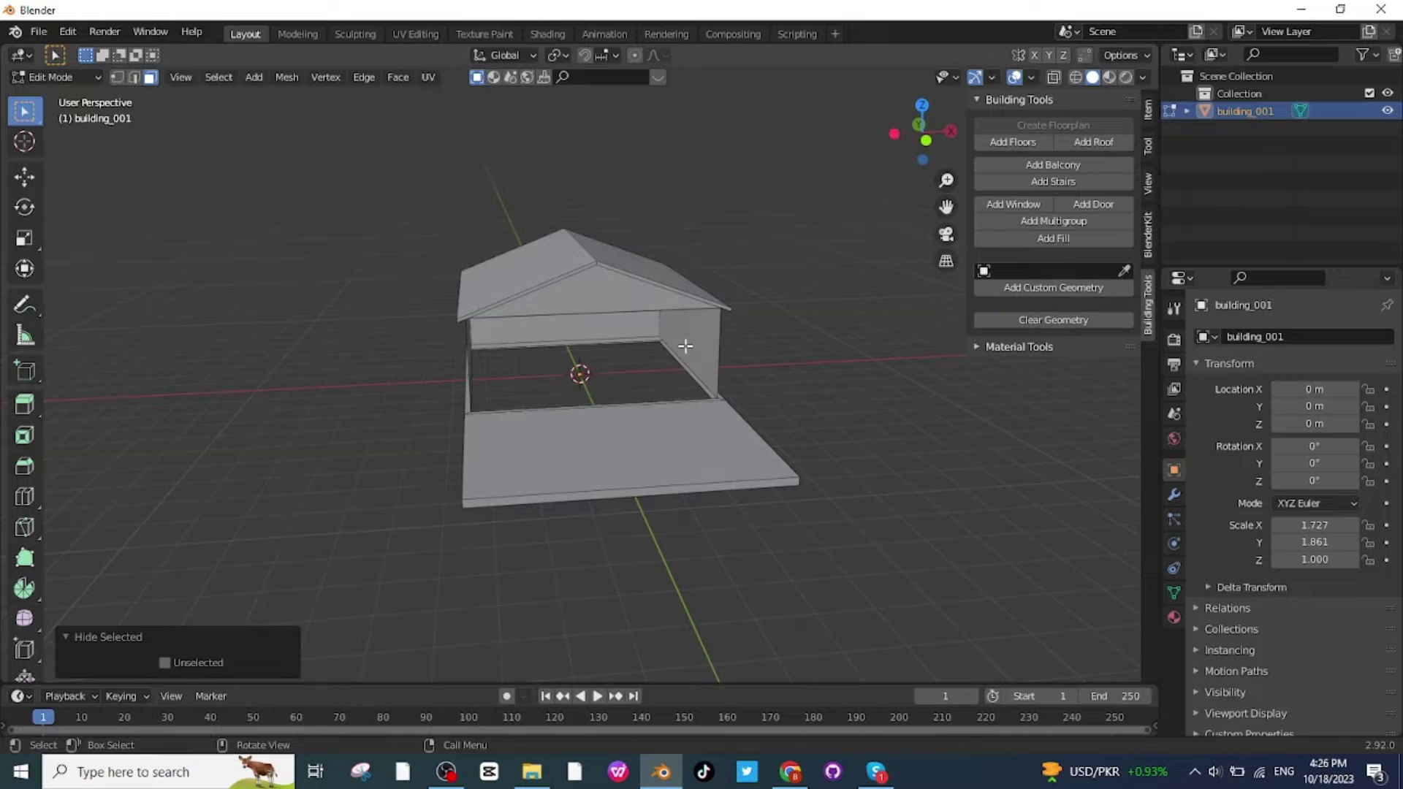
{"action": "scroll", "coordinate": [678, 357], "scroll_direction": "up", "scroll_amount": 2}
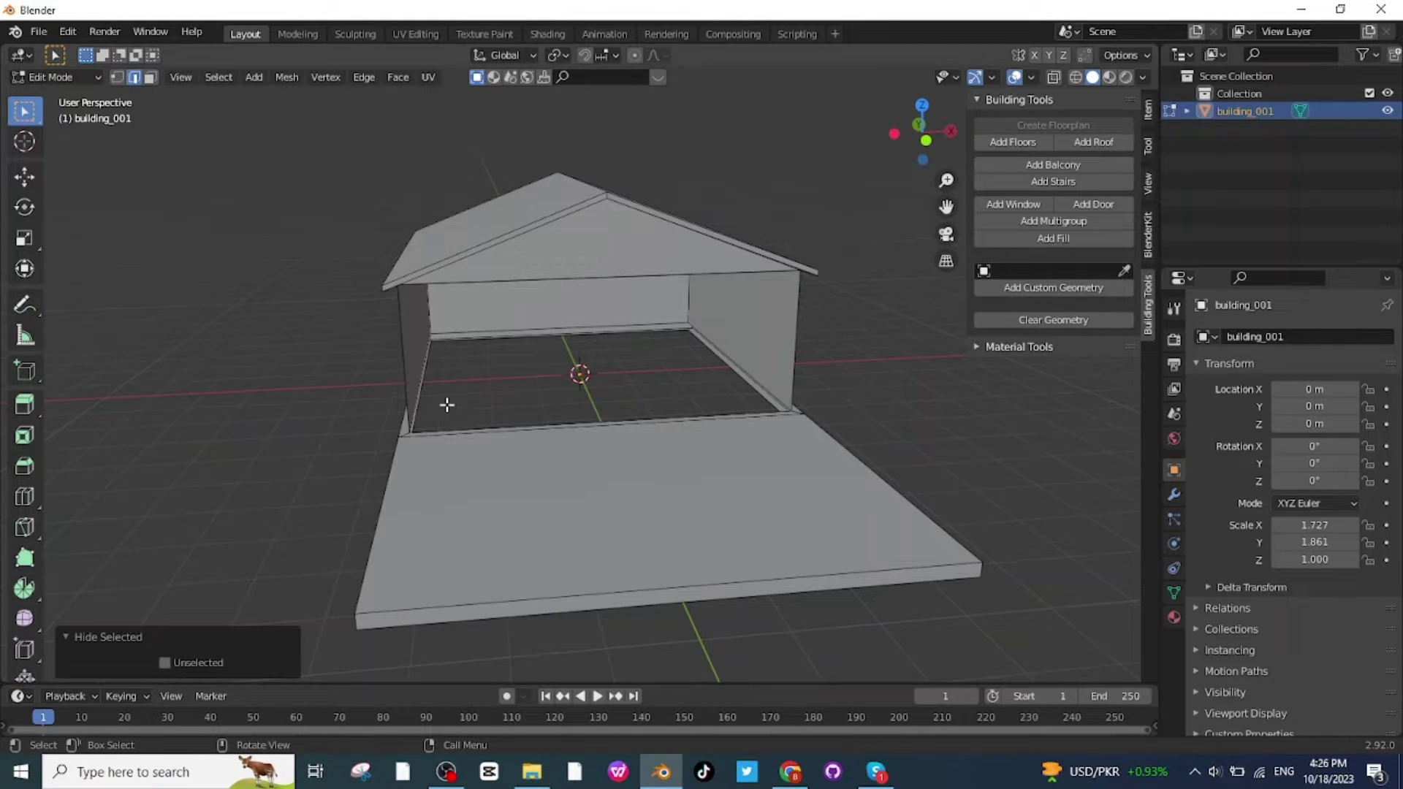
{"action": "scroll", "coordinate": [447, 405], "scroll_direction": "up", "scroll_amount": 2}
{"action": "left_click", "coordinate": [335, 421], "text": "alt"}
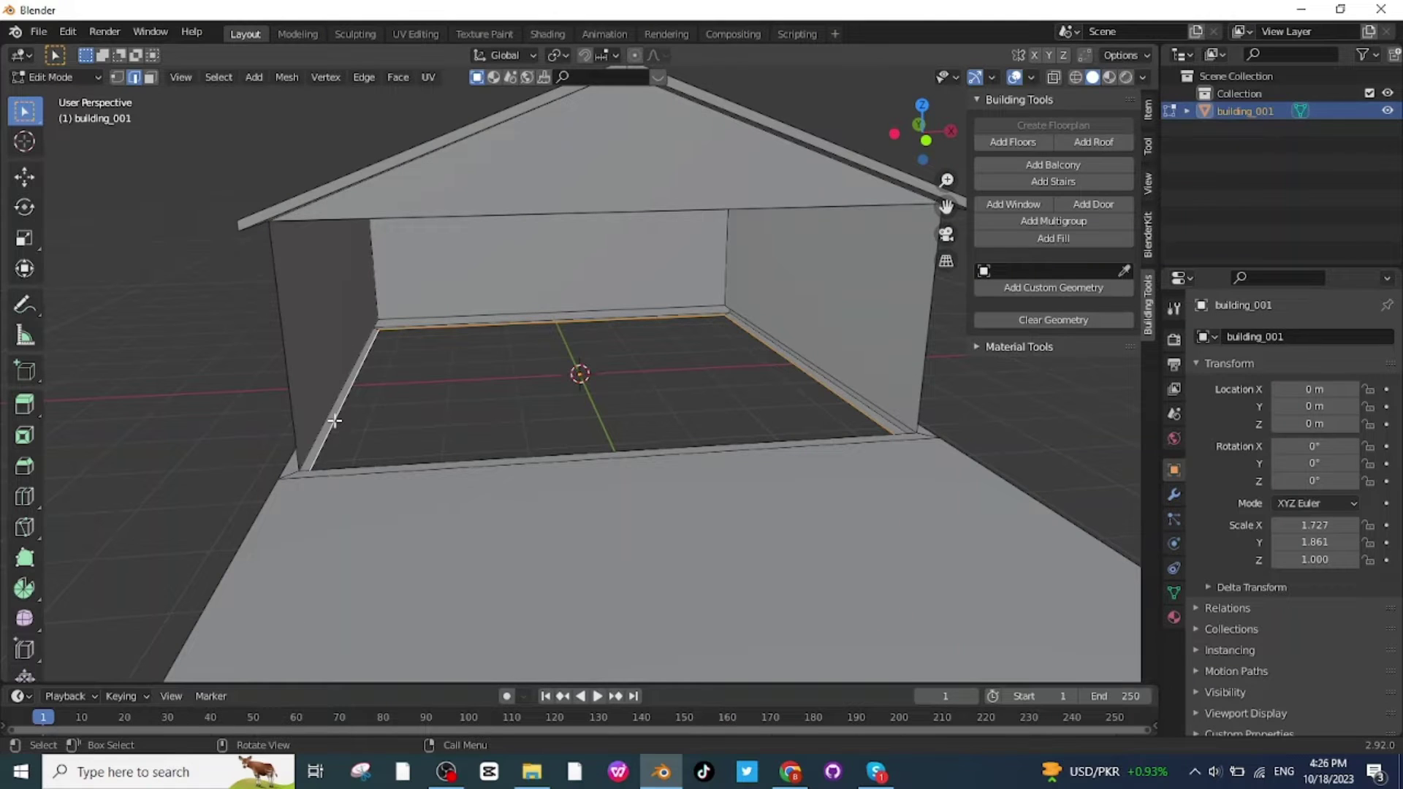
{"action": "left_click", "coordinate": [326, 416], "text": "alt+shift"}
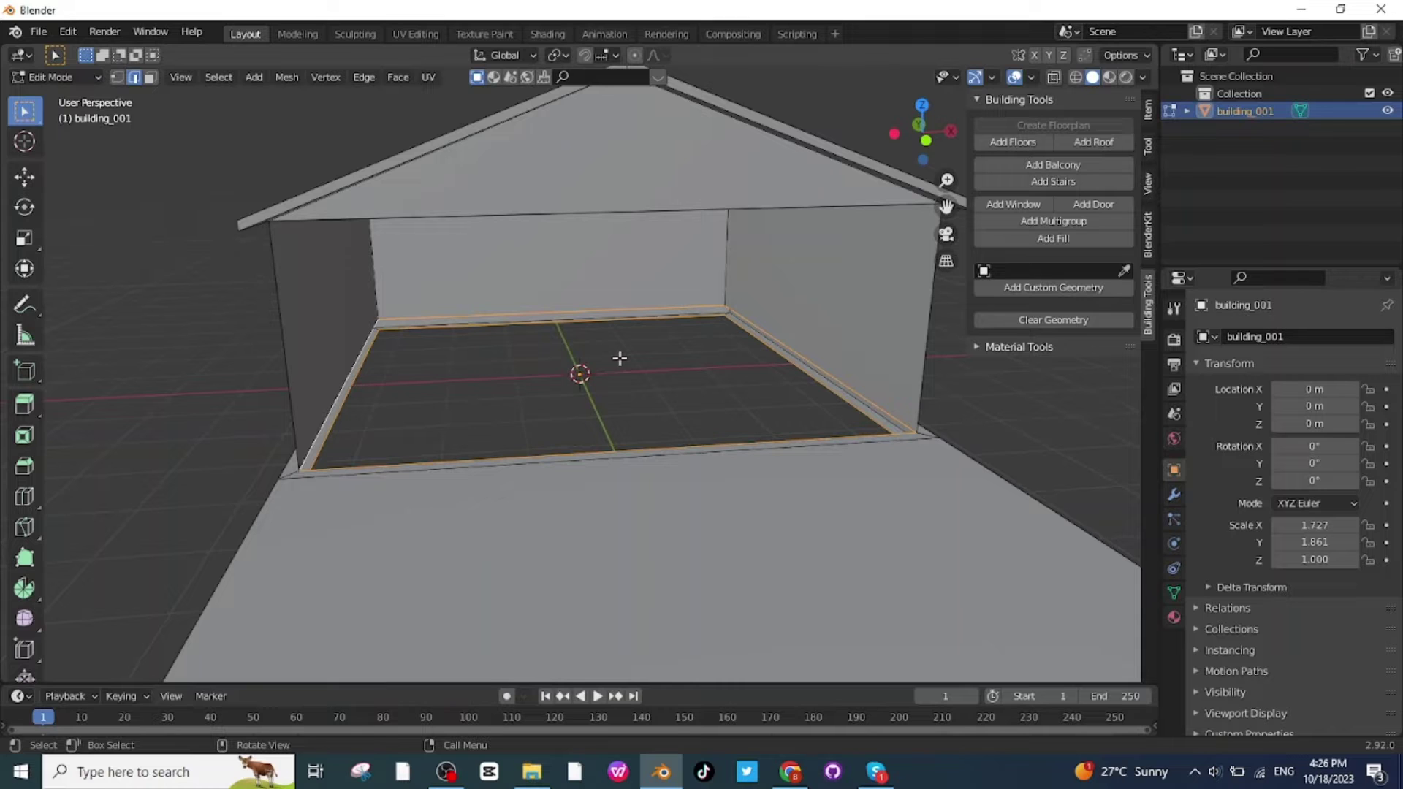
{"action": "key", "text": "f"}
{"action": "key", "text": "alt+a"}
{"action": "scroll", "coordinate": [619, 358], "scroll_direction": "down", "scroll_amount": 1}
{"action": "middle_click_drag", "start_coordinate": [620, 359], "coordinate": [661, 367]}
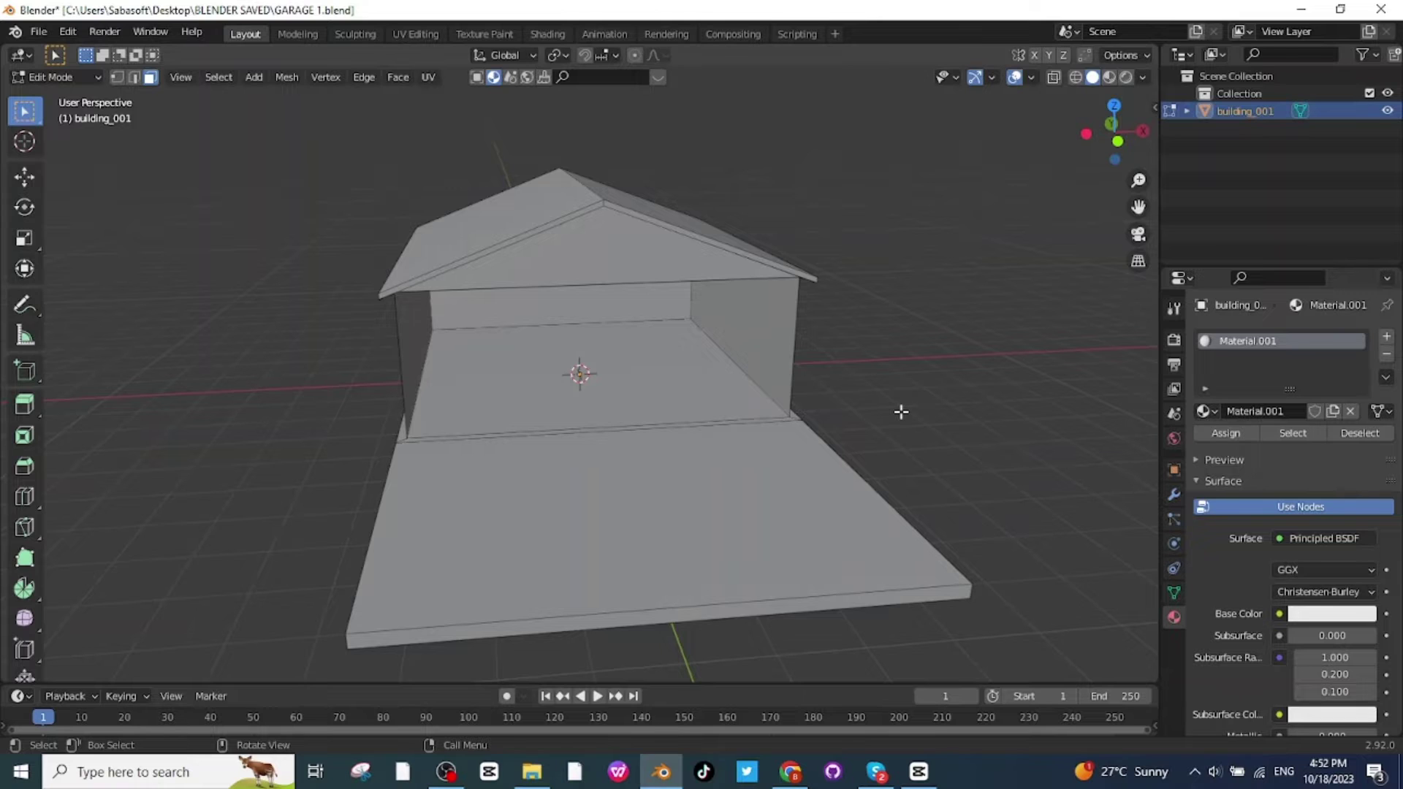
Step: Apply the BlenderKit material "Cement brick wall" from the bricks category to the building with all its faces selected
{"action": "key", "text": "a"}
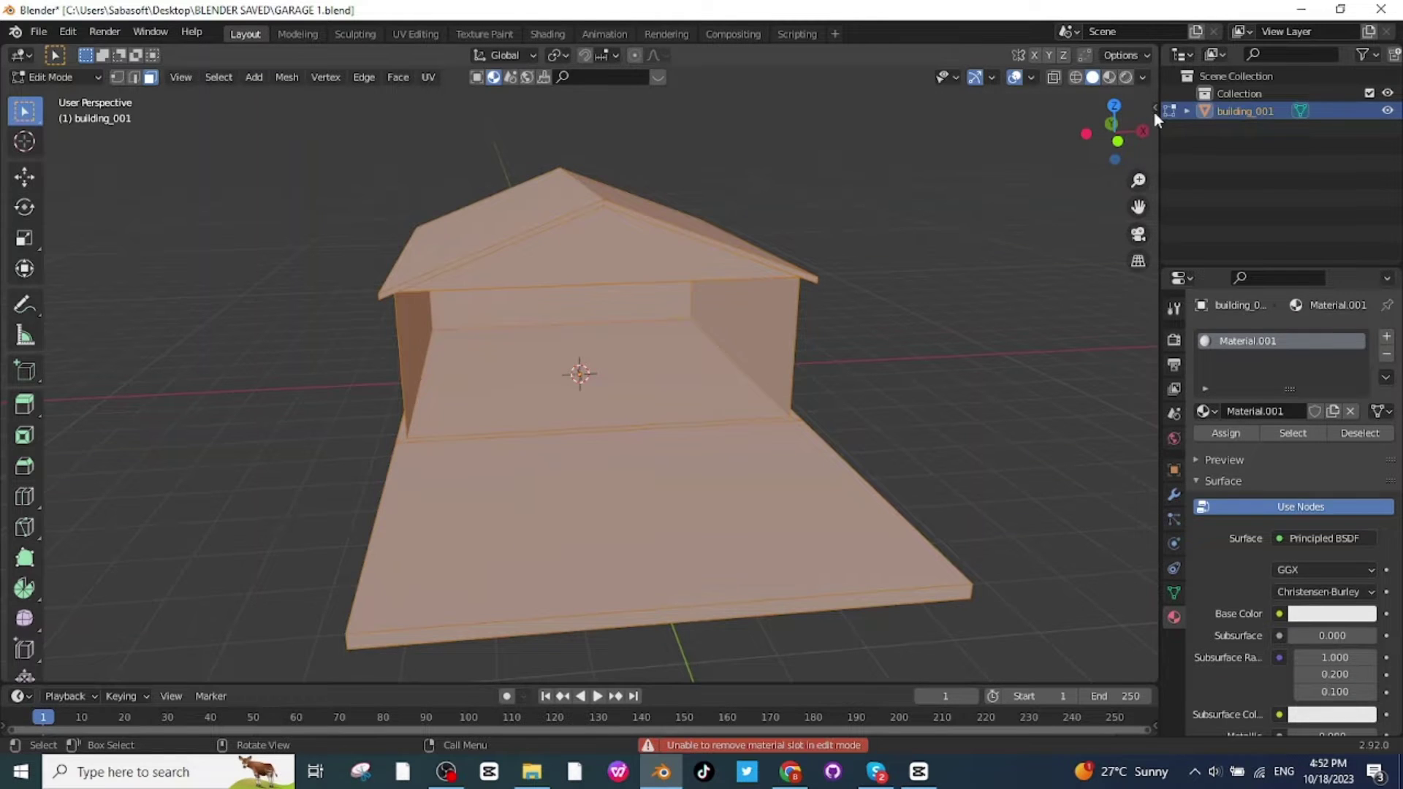
{"action": "left_click", "coordinate": [1155, 108]}
{"action": "left_click", "coordinate": [1028, 263]}
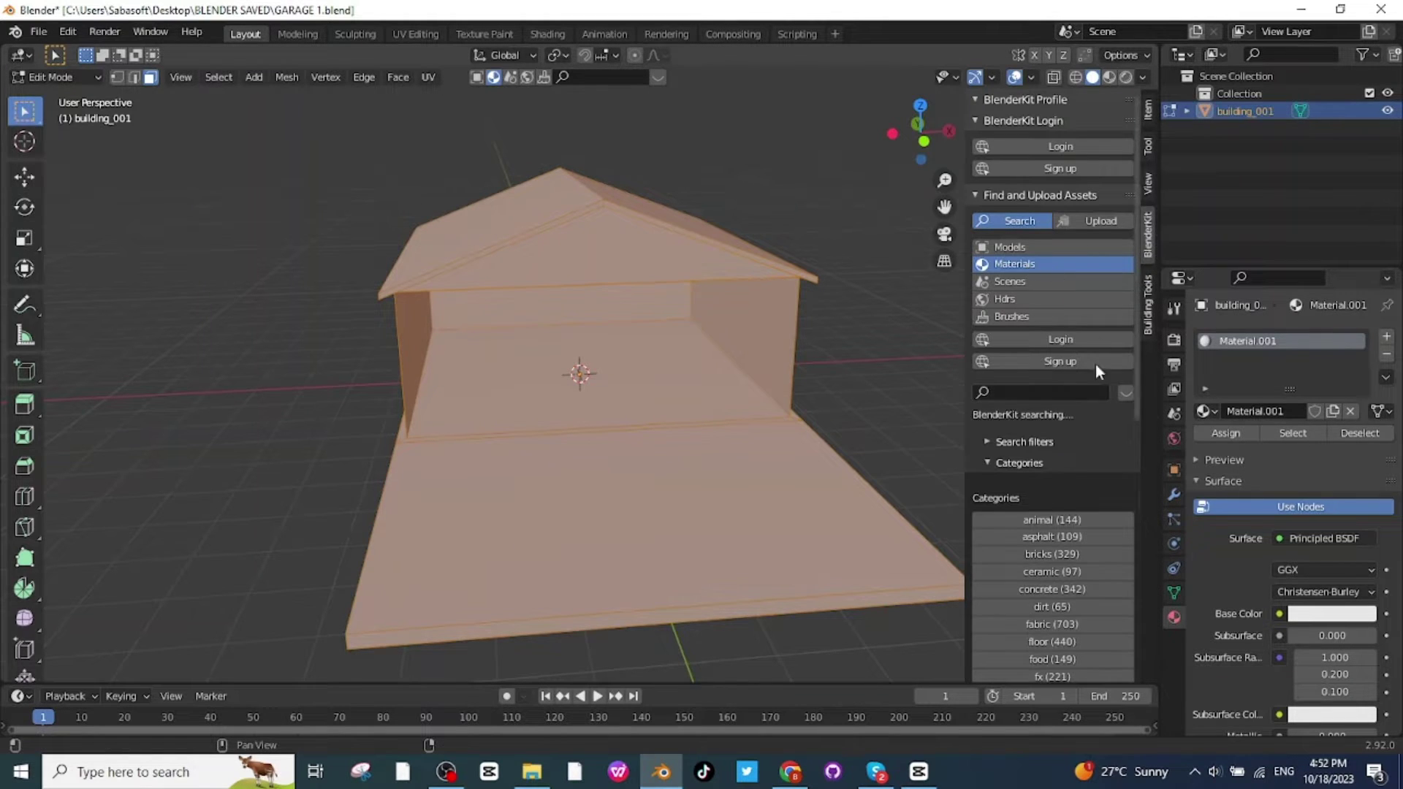
{"action": "left_click", "coordinate": [1049, 559]}
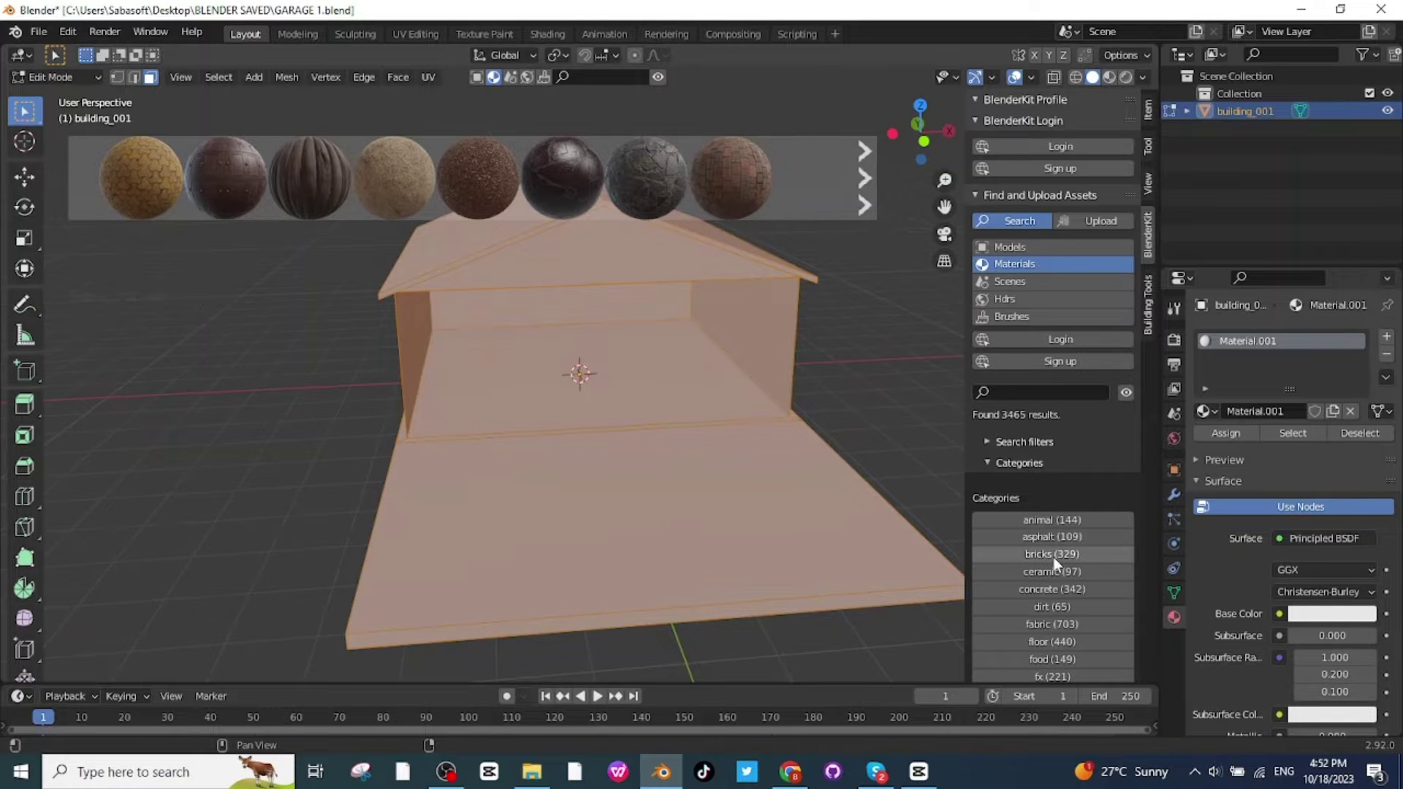
{"action": "mouse_move", "coordinate": [567, 170]}
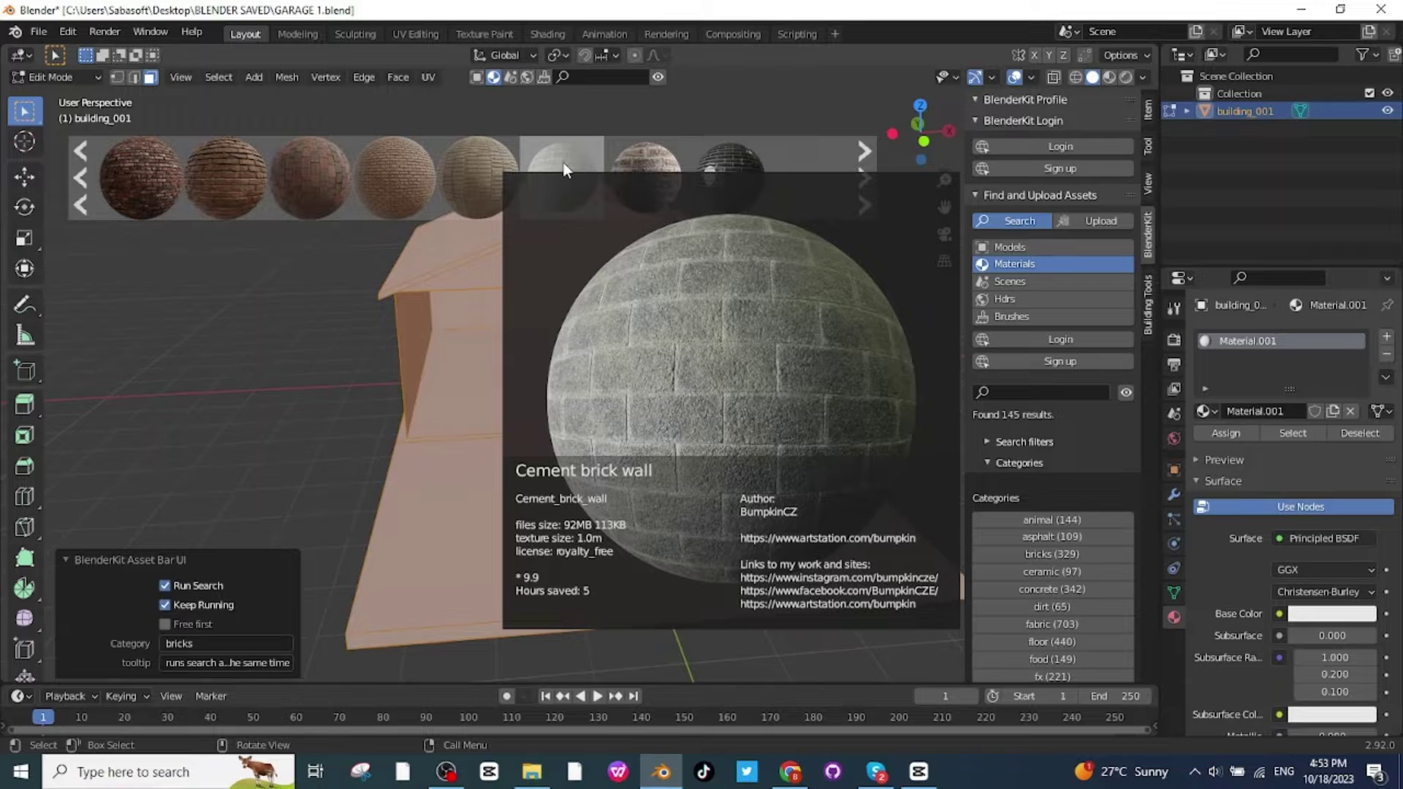
{"action": "left_click", "coordinate": [567, 170]}
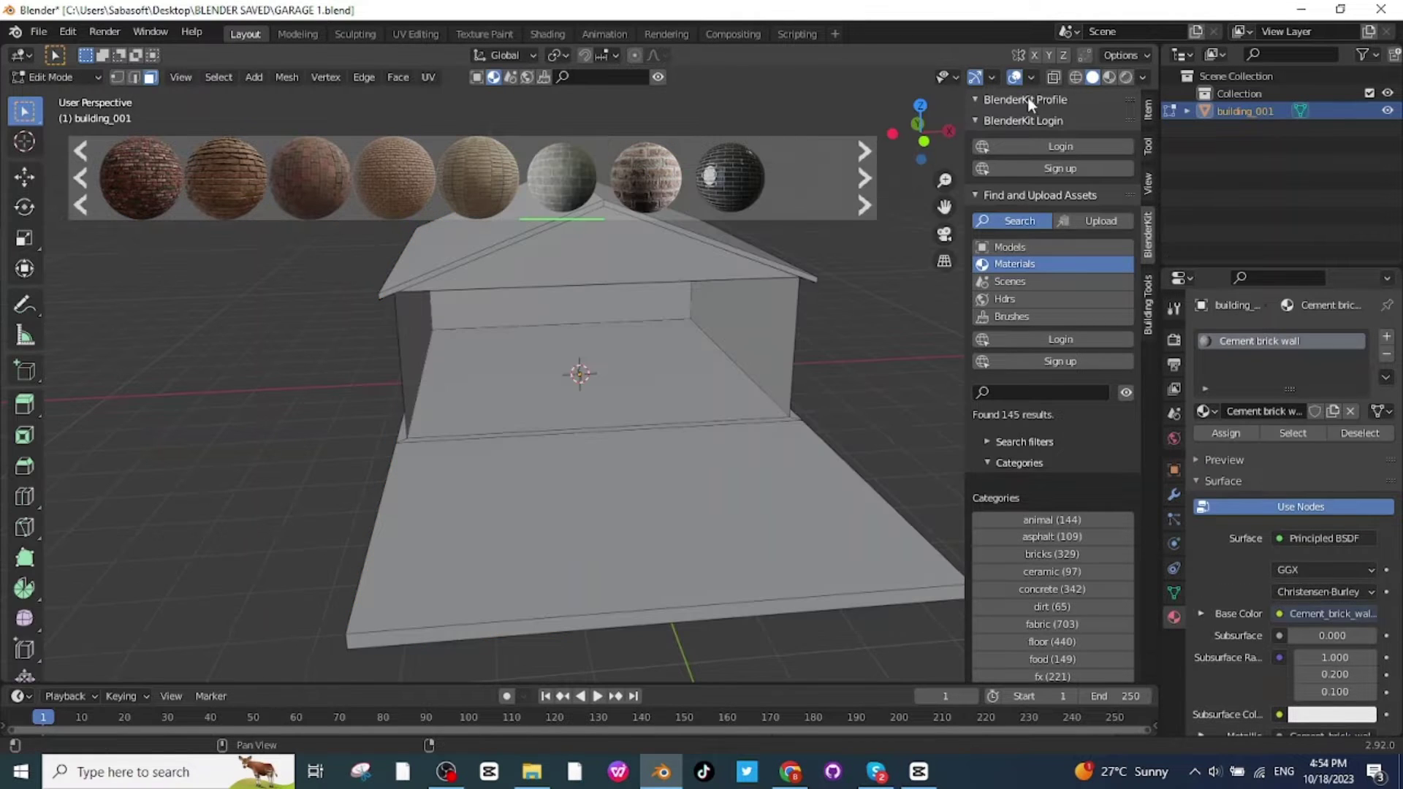
Step: Switch the viewport to material preview shading and hide the BlenderKit asset bar and sidebar to check the bricks
{"action": "left_click", "coordinate": [1110, 77]}
{"action": "middle_click_drag", "start_coordinate": [848, 365], "coordinate": [877, 314]}
{"action": "left_click", "coordinate": [945, 261]}
{"action": "key", "text": "n"}
{"action": "middle_click_drag", "start_coordinate": [880, 376], "coordinate": [758, 373]}
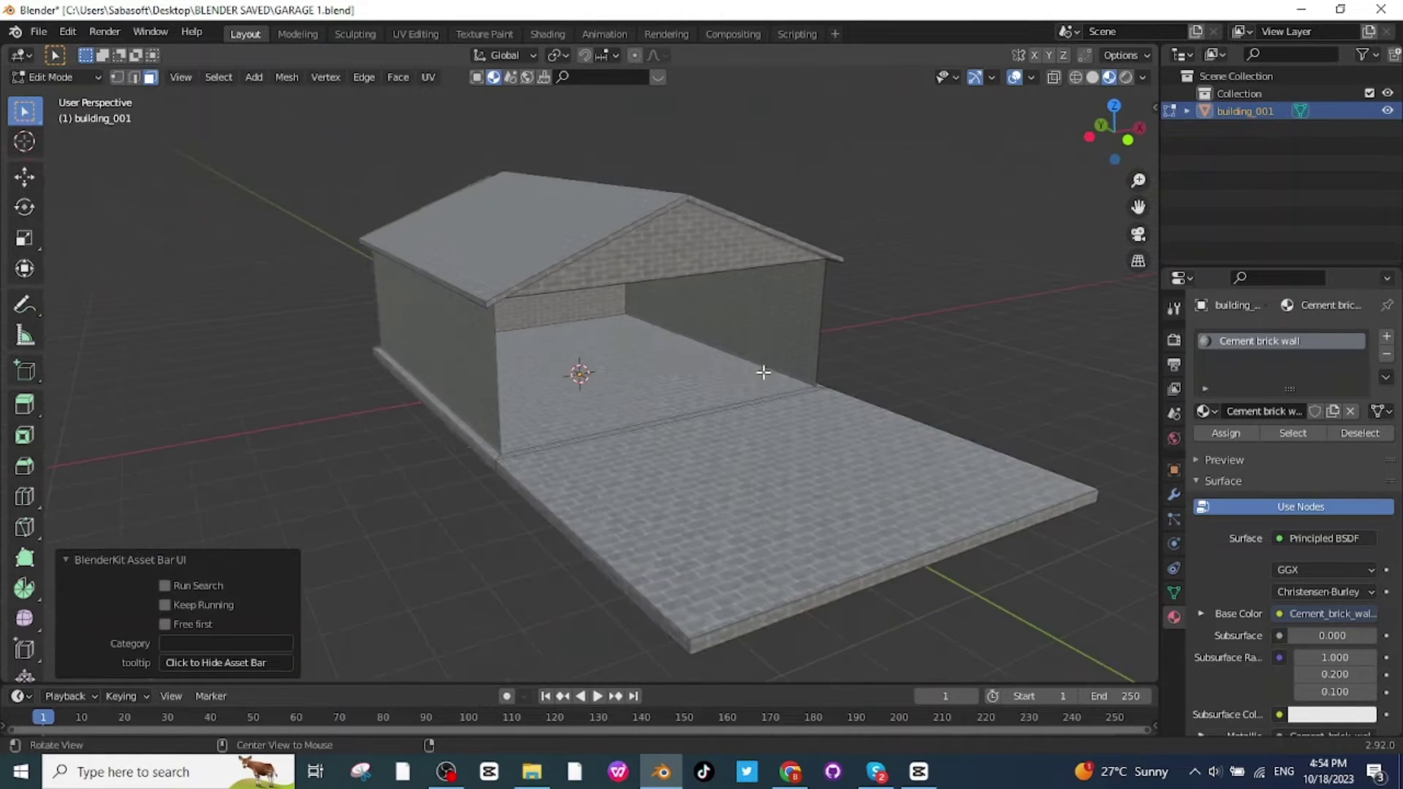
Step: Switch to Chrome and look through the model files in the Blender-Project repository on GitHub
{"action": "left_click", "coordinate": [790, 773]}
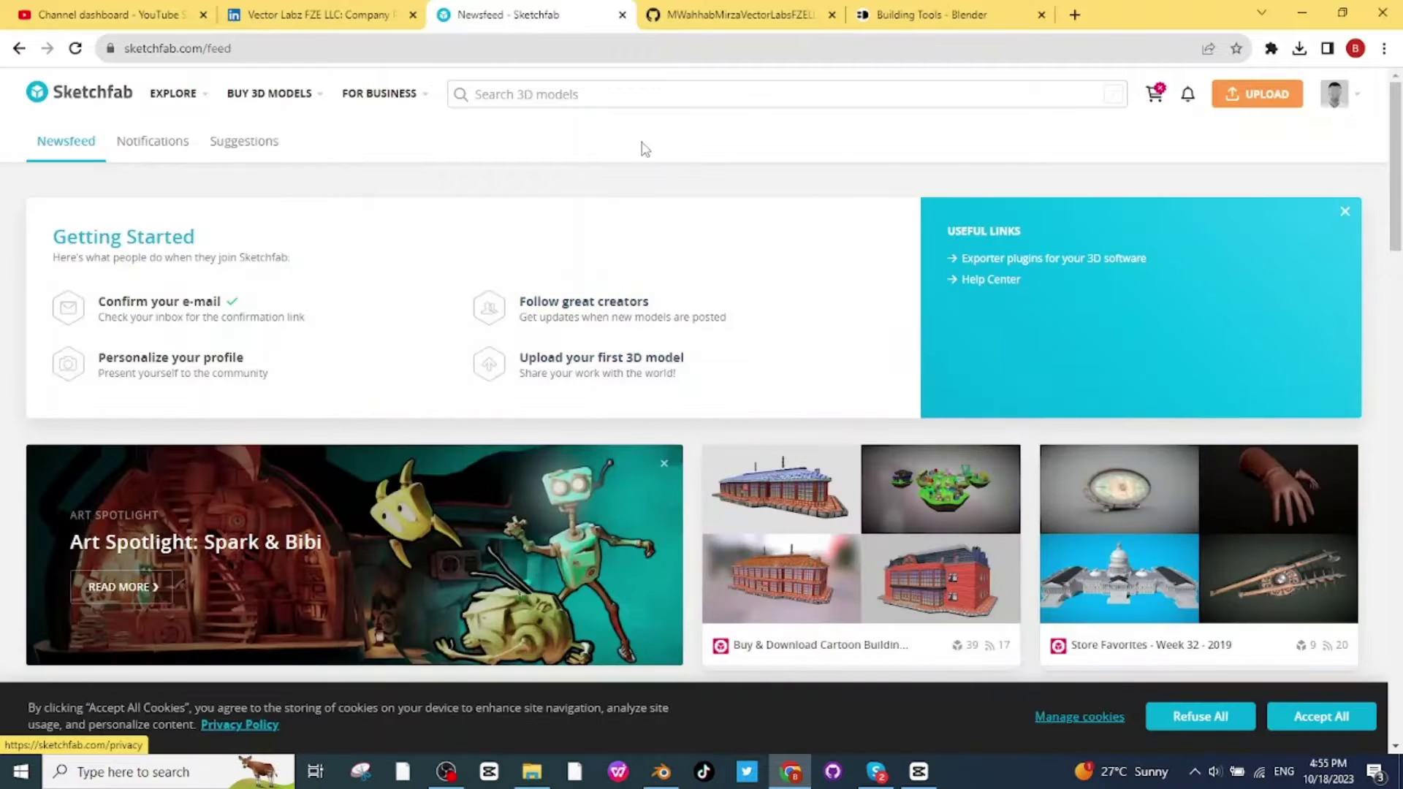
{"action": "left_click", "coordinate": [738, 14]}
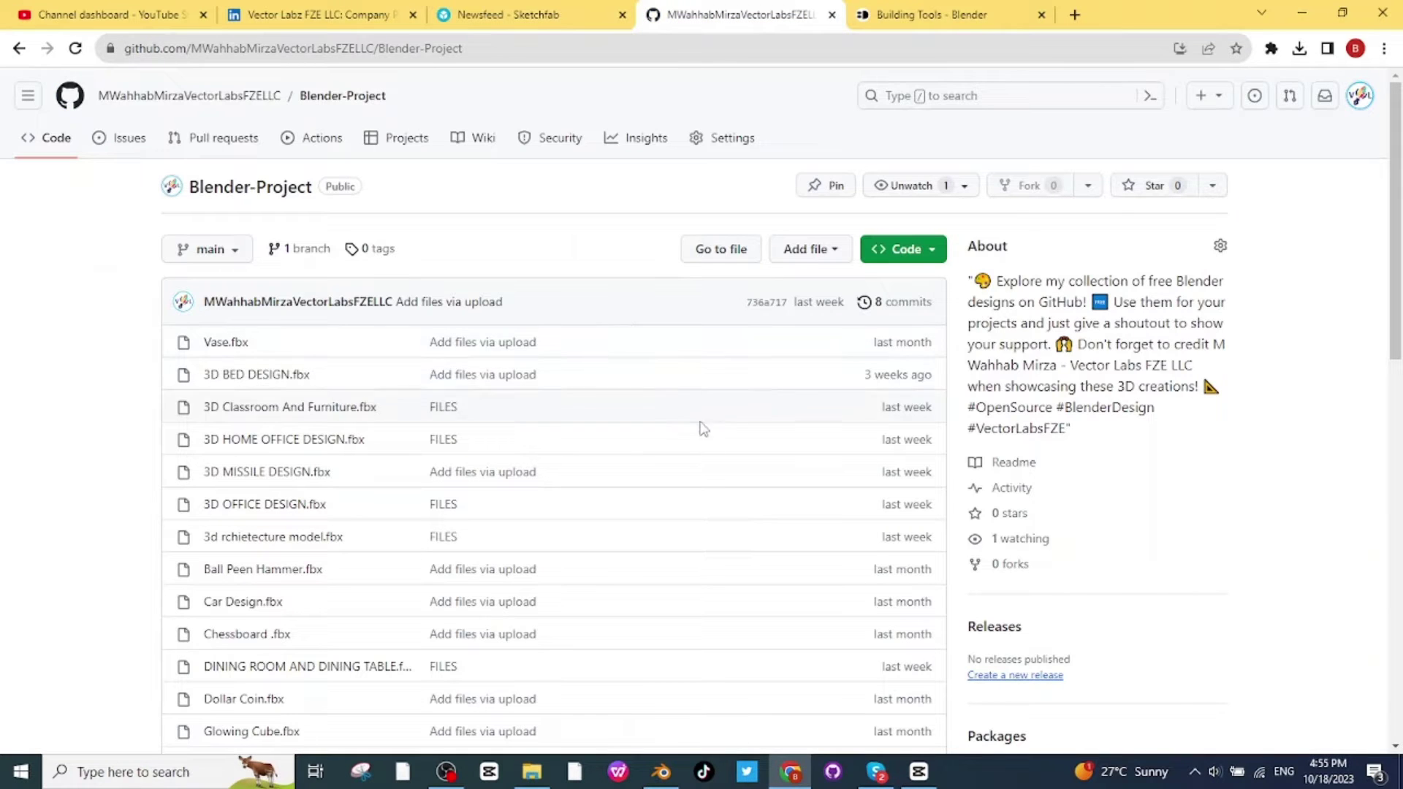
{"action": "mouse_move", "coordinate": [254, 120]}
{"action": "scroll", "coordinate": [679, 450], "scroll_direction": "down", "scroll_amount": 10}
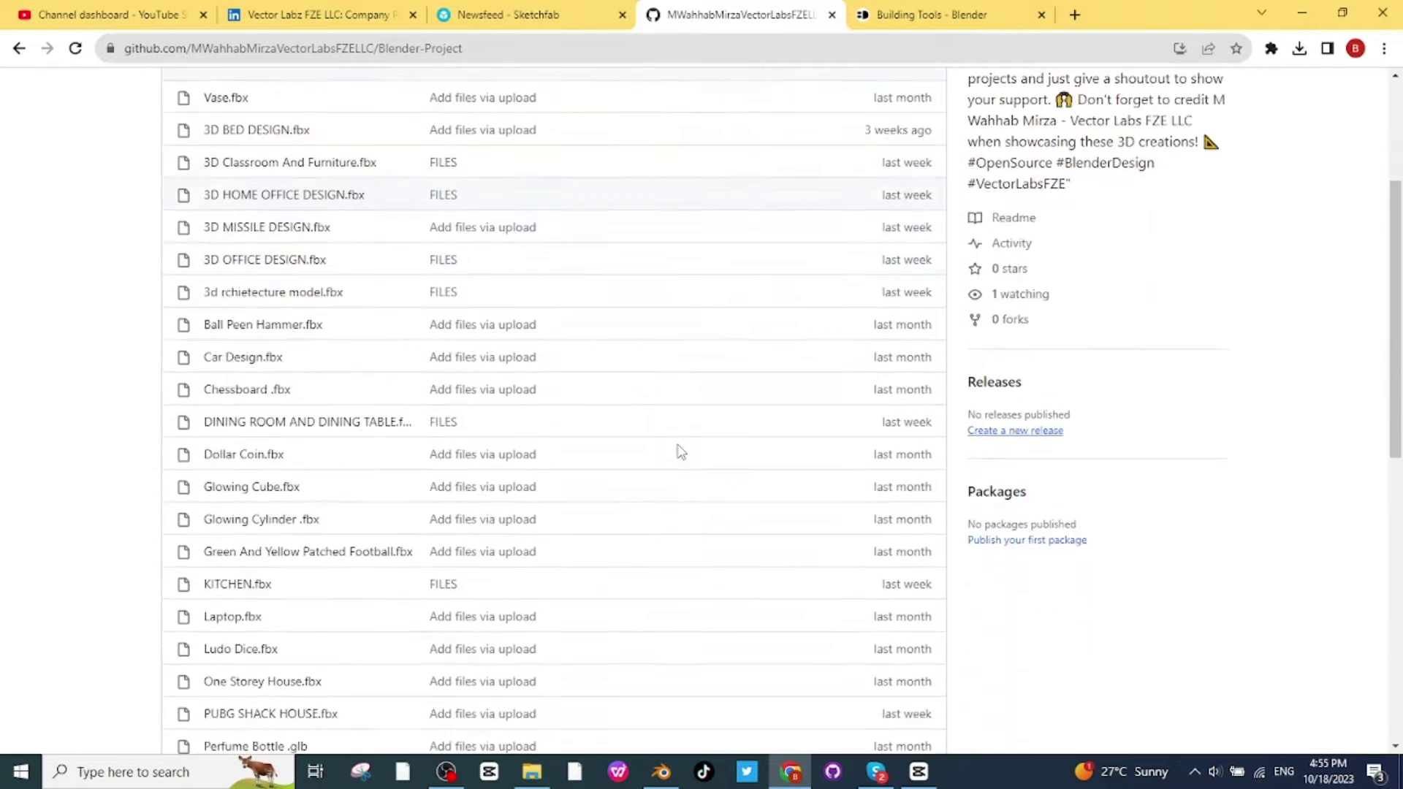
{"action": "scroll", "coordinate": [656, 395], "scroll_direction": "up", "scroll_amount": 10}
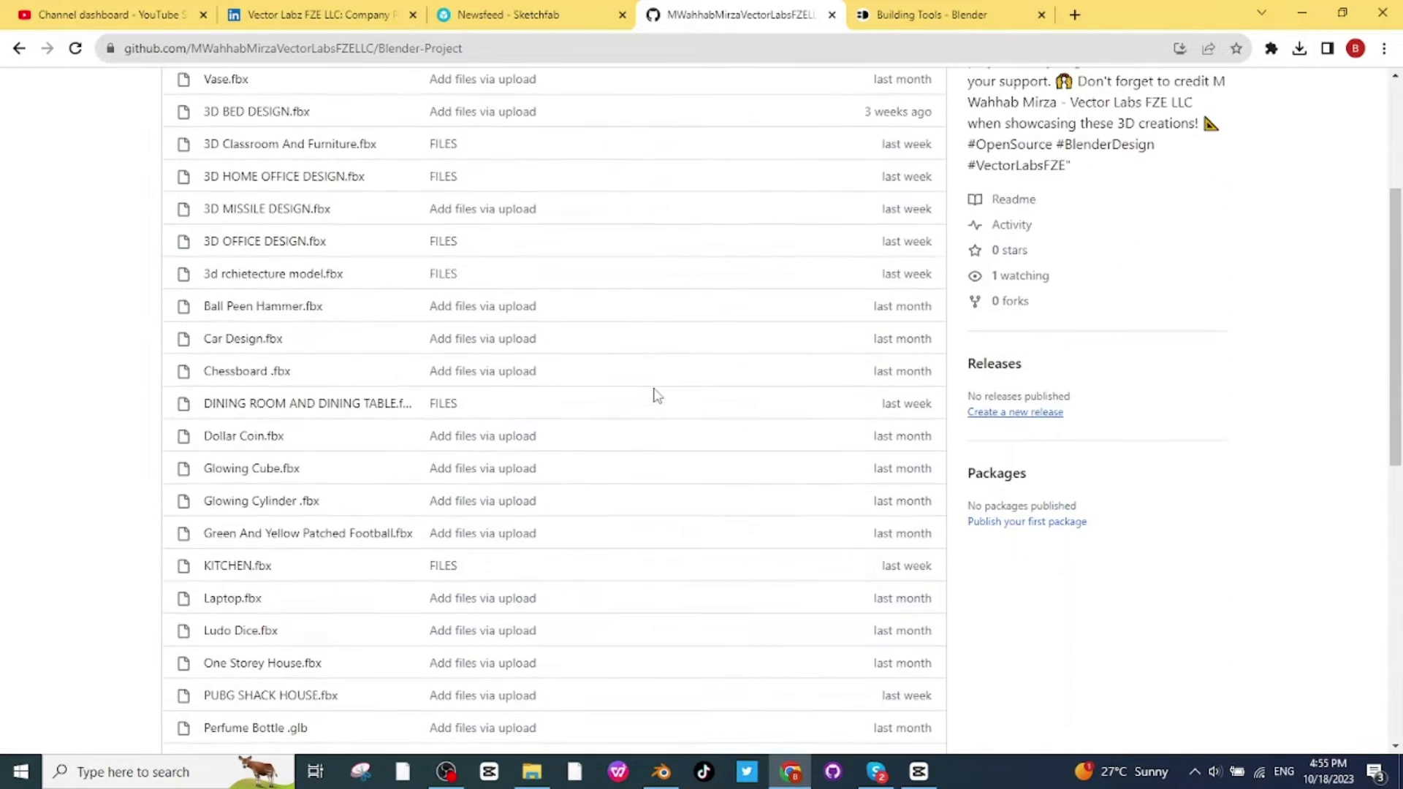
Step: Browse the collections and suggested 3D models in the Sketchfab newsfeed
{"action": "left_click", "coordinate": [520, 10]}
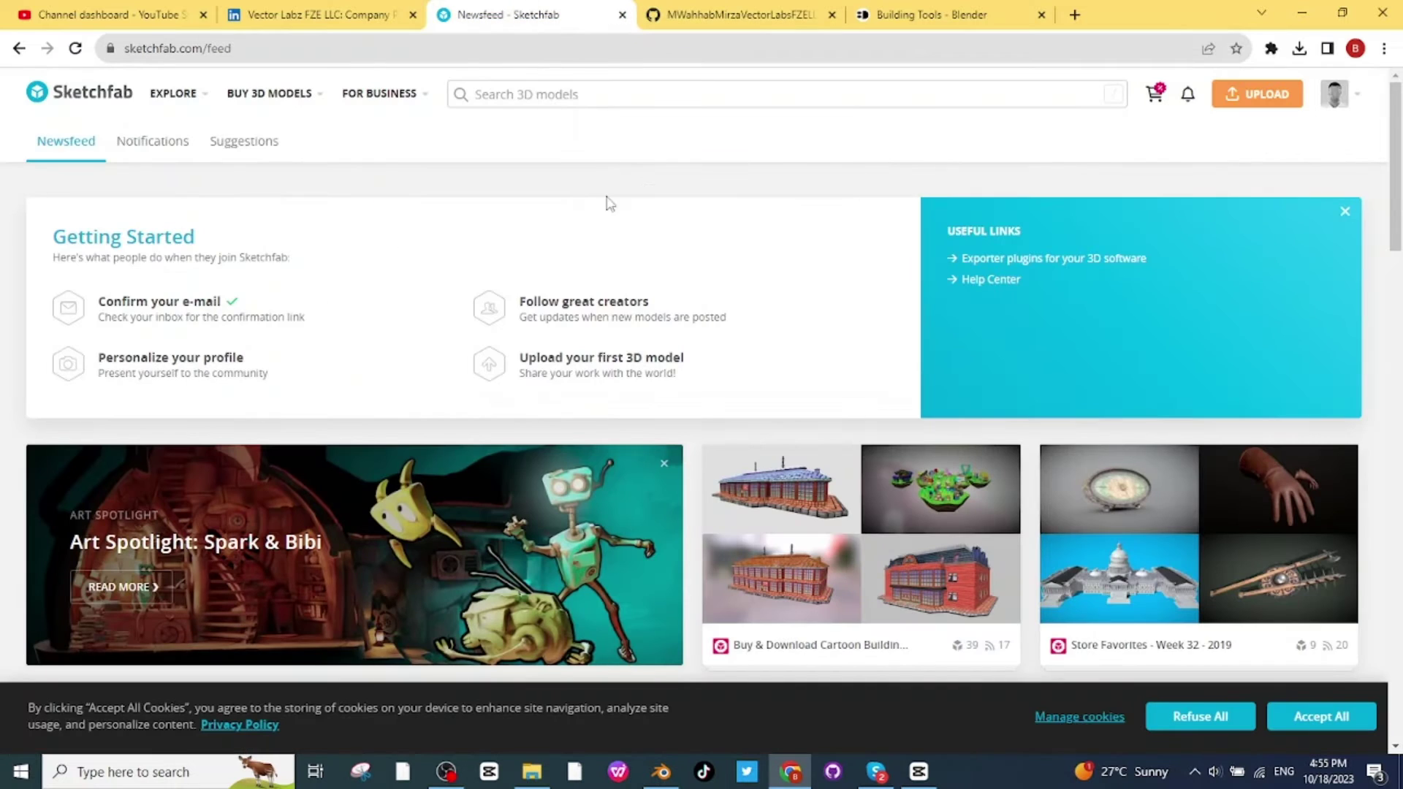
{"action": "scroll", "coordinate": [768, 310], "scroll_direction": "down", "scroll_amount": 5}
{"action": "scroll", "coordinate": [769, 297], "scroll_direction": "down", "scroll_amount": 8}
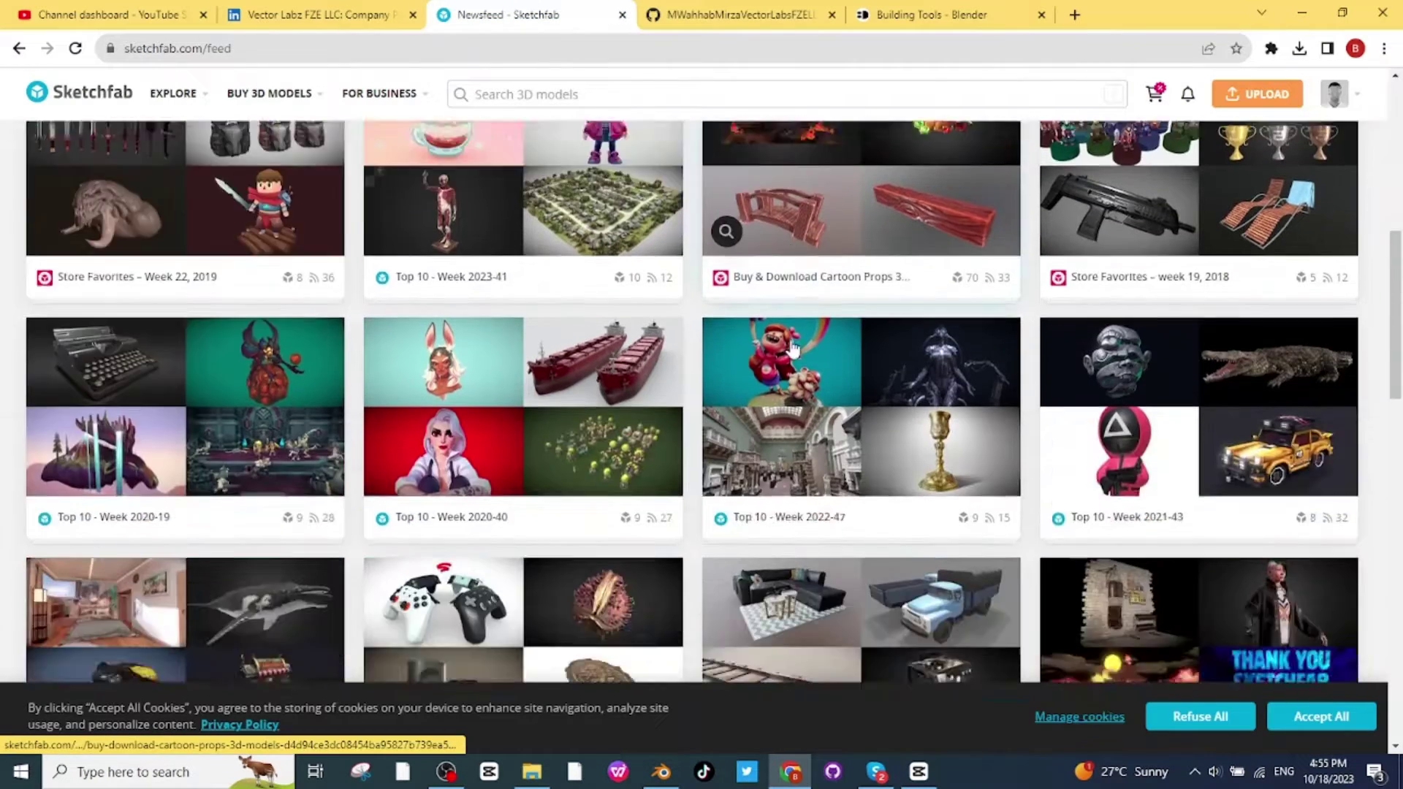
{"action": "scroll", "coordinate": [793, 349], "scroll_direction": "down", "scroll_amount": 5}
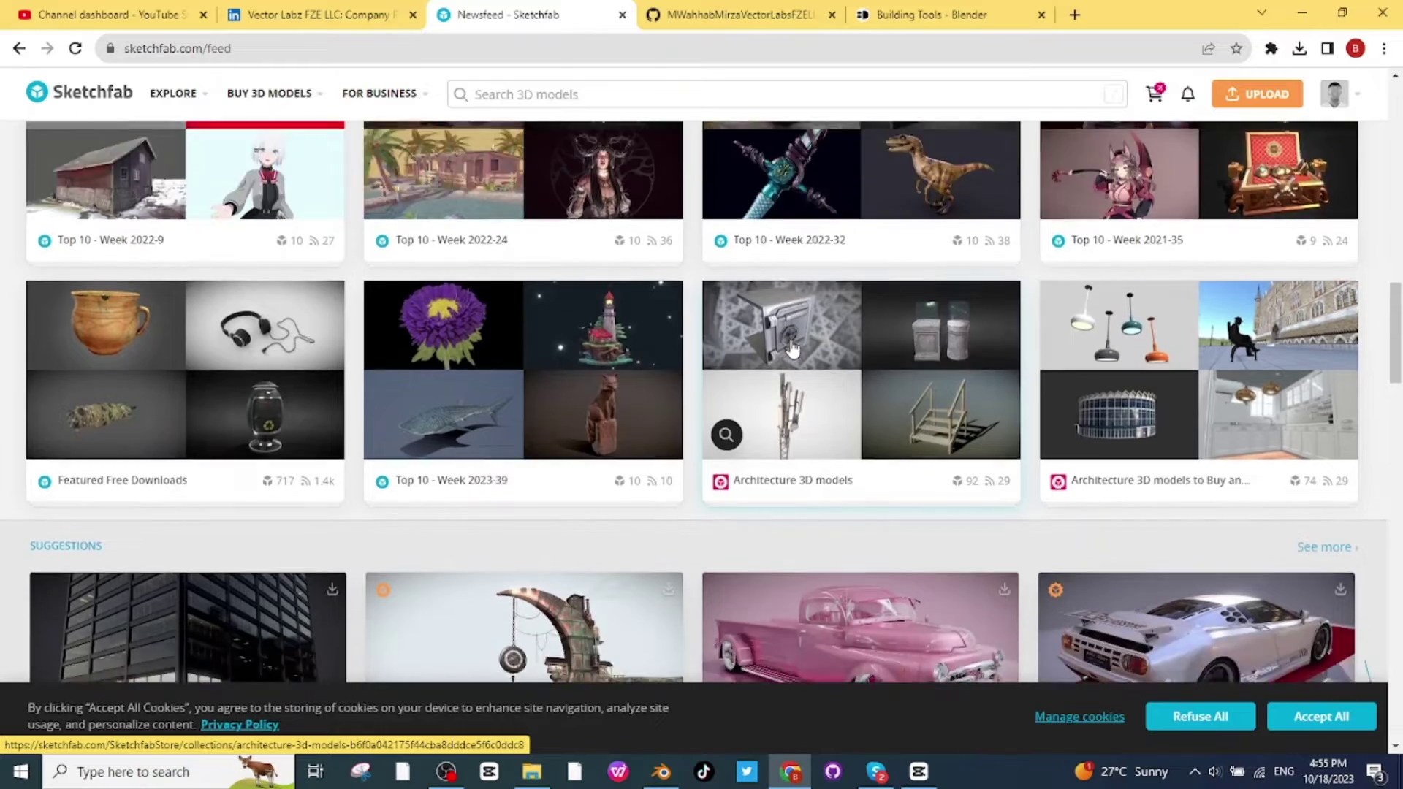
{"action": "scroll", "coordinate": [793, 349], "scroll_direction": "up", "scroll_amount": 6}
{"action": "scroll", "coordinate": [793, 349], "scroll_direction": "down", "scroll_amount": 5}
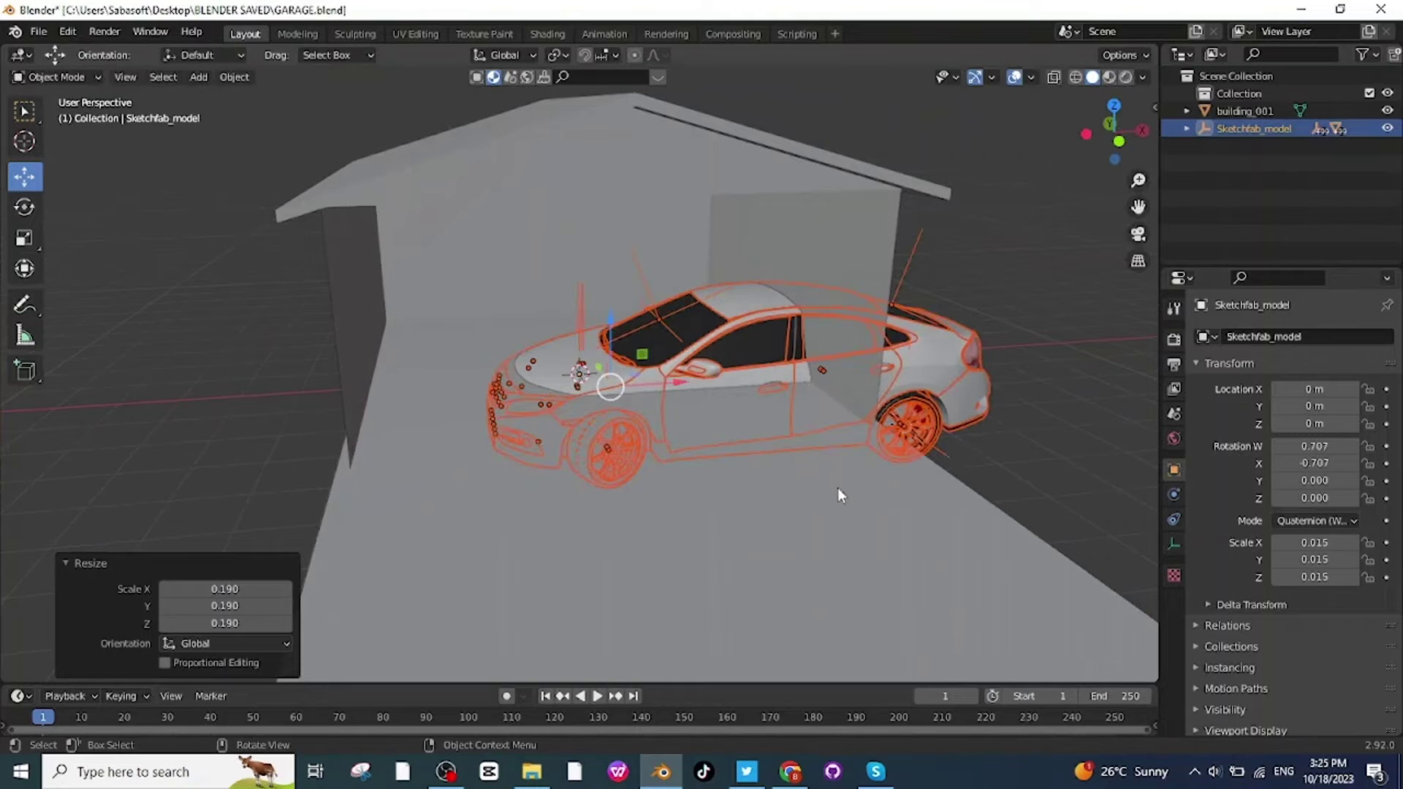
Step: Scale the imported car by about 0.872, then rotate it around Z by about -94.5° and 3.56° to face into the garage
{"action": "left_click", "coordinate": [889, 500]}
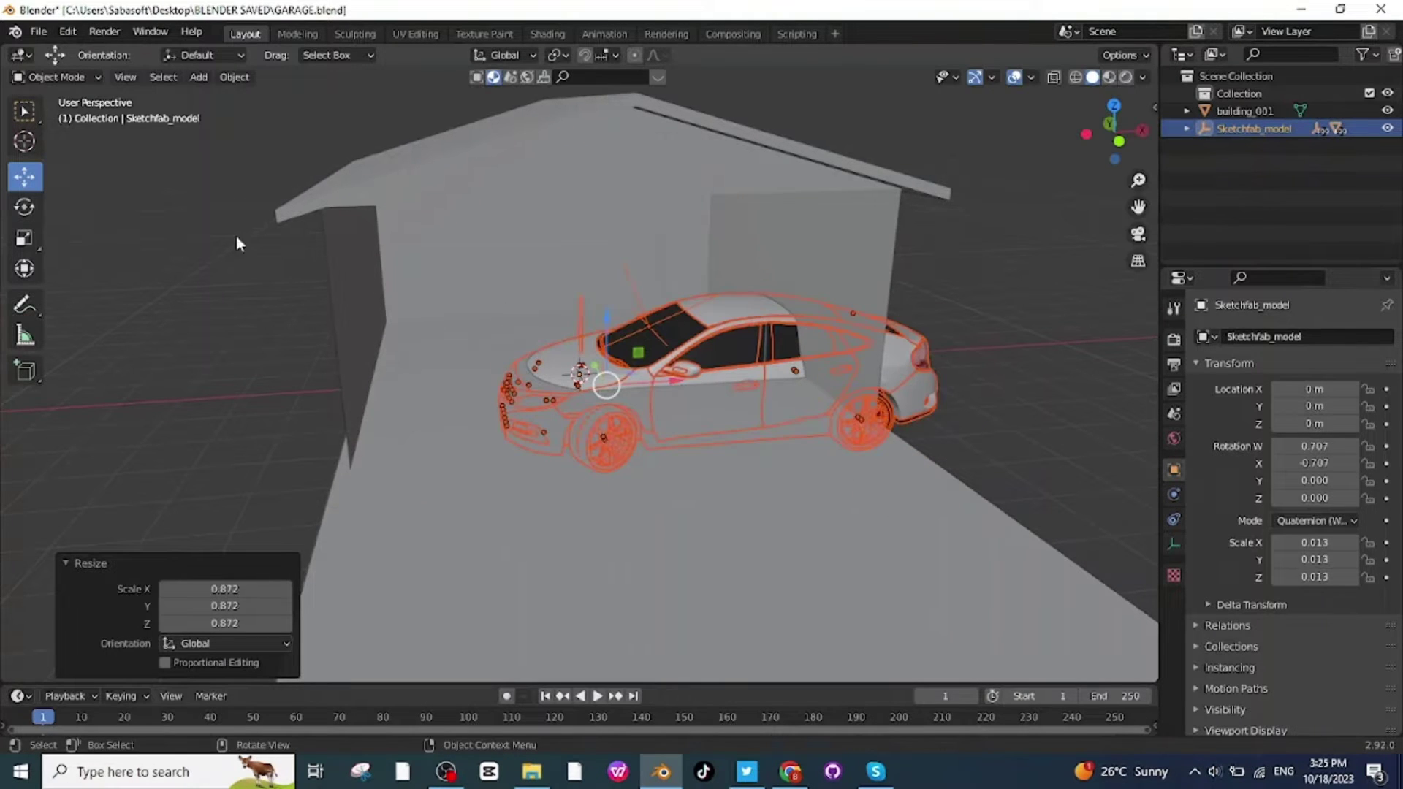
{"action": "left_click", "coordinate": [22, 215]}
{"action": "left_click_drag", "start_coordinate": [637, 405], "coordinate": [541, 436]}
{"action": "scroll", "coordinate": [817, 546], "scroll_direction": "down", "scroll_amount": 3}
{"action": "mouse_move", "coordinate": [823, 546]}
{"action": "middle_mouse_down"}
{"action": "mouse_move", "coordinate": [766, 550]}
{"action": "mouse_move", "coordinate": [805, 538]}
{"action": "middle_mouse_up"}
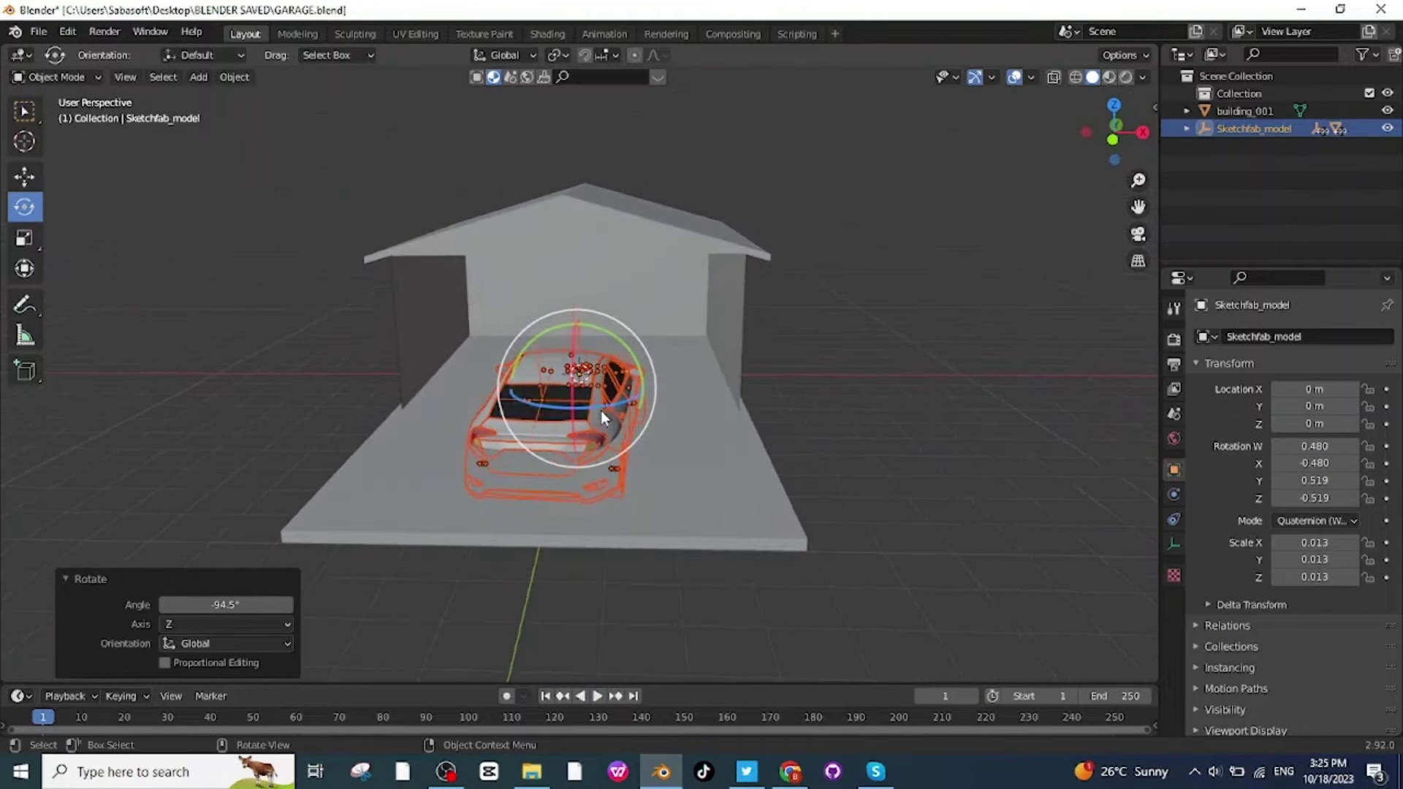
{"action": "left_click_drag", "start_coordinate": [597, 403], "coordinate": [598, 403]}
{"action": "middle_click_drag", "start_coordinate": [764, 413], "coordinate": [153, 283]}
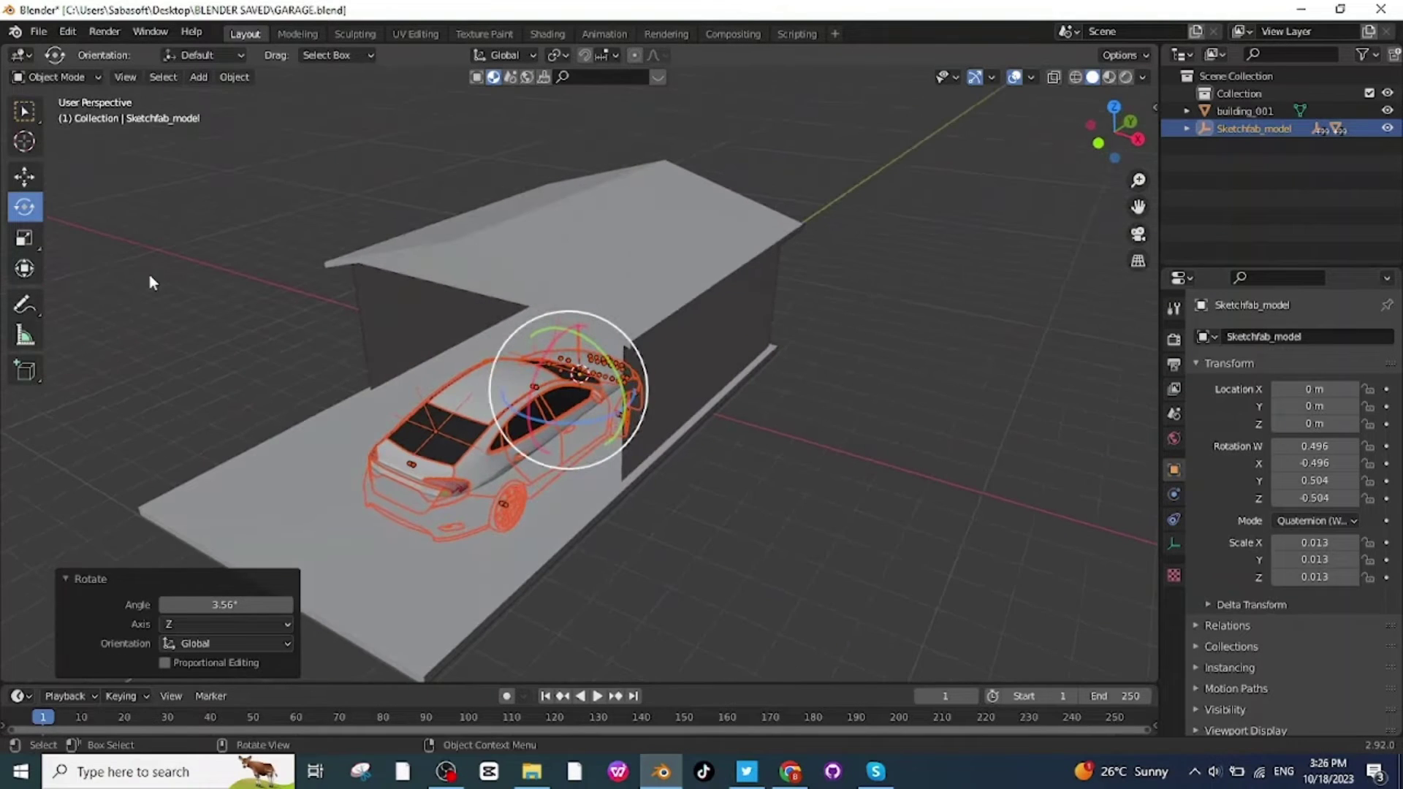
Step: Move the car about -3.46 m along Y onto the driveway and scale it down to about 0.009
{"action": "left_click", "coordinate": [30, 181]}
{"action": "middle_click_drag", "start_coordinate": [609, 505], "coordinate": [646, 489]}
{"action": "left_click_drag", "start_coordinate": [568, 327], "coordinate": [656, 393]}
{"action": "scroll", "coordinate": [642, 488], "scroll_direction": "up", "scroll_amount": 1}
{"action": "key", "text": "ctrl+z"}
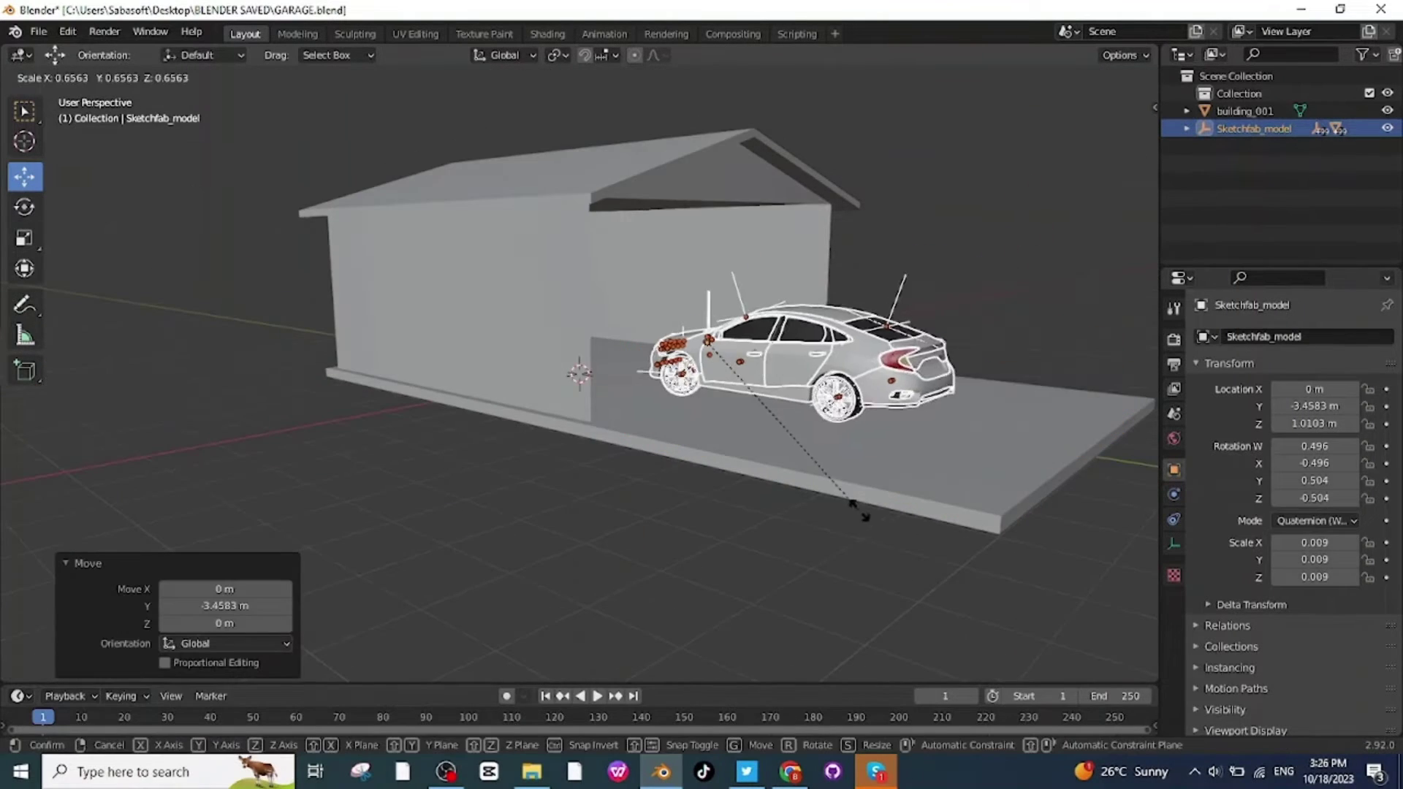
{"action": "key", "text": "s"}
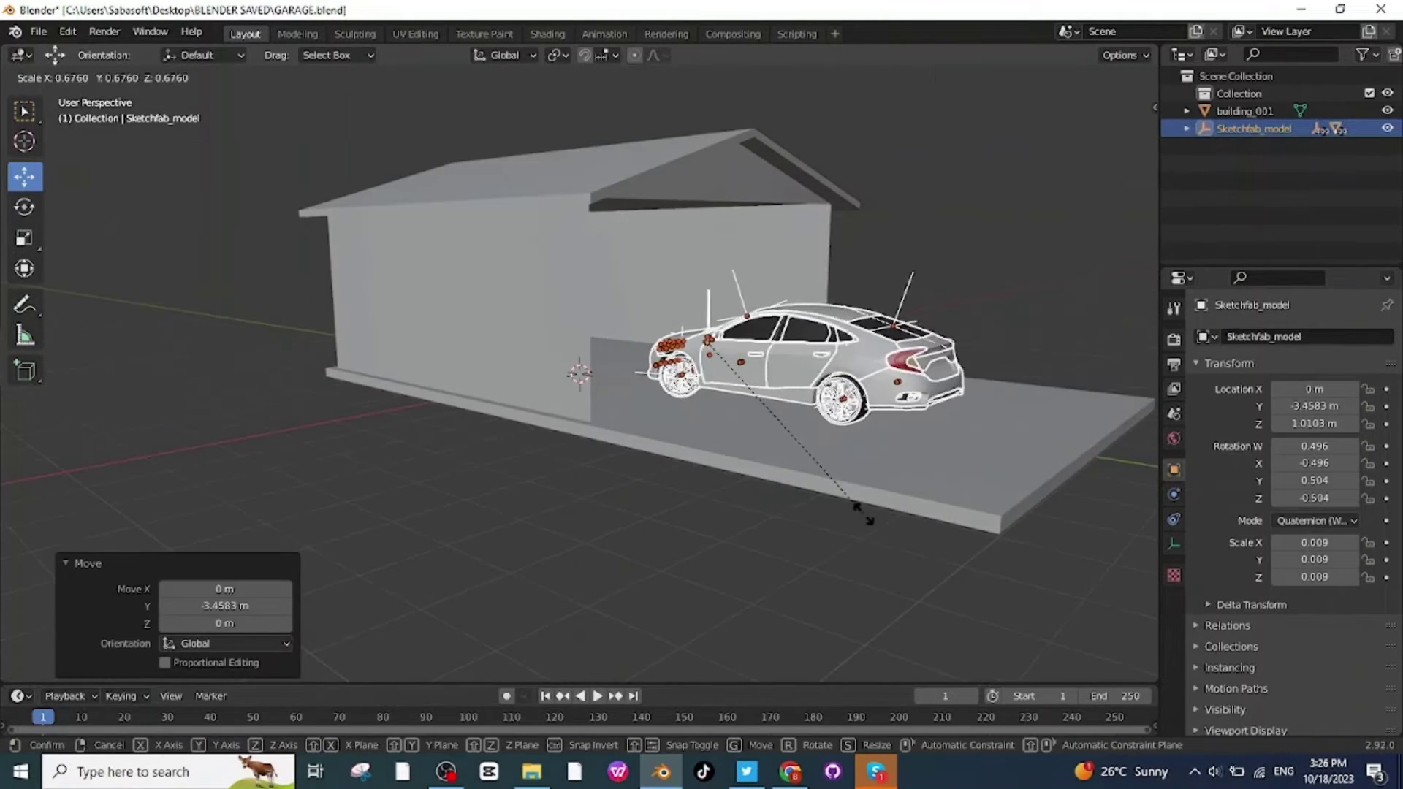
{"action": "left_click", "coordinate": [864, 514]}
Step: Move the car farther out on the driveway to about -5.35 m in Y and 1.06 m in Z
{"action": "middle_click_drag", "start_coordinate": [903, 568], "coordinate": [738, 568]}
{"action": "left_click_drag", "start_coordinate": [520, 340], "coordinate": [442, 352]}
{"action": "mouse_move", "coordinate": [922, 447]}
{"action": "middle_mouse_down"}
{"action": "mouse_move", "coordinate": [961, 453]}
{"action": "mouse_move", "coordinate": [920, 432]}
{"action": "middle_mouse_up"}
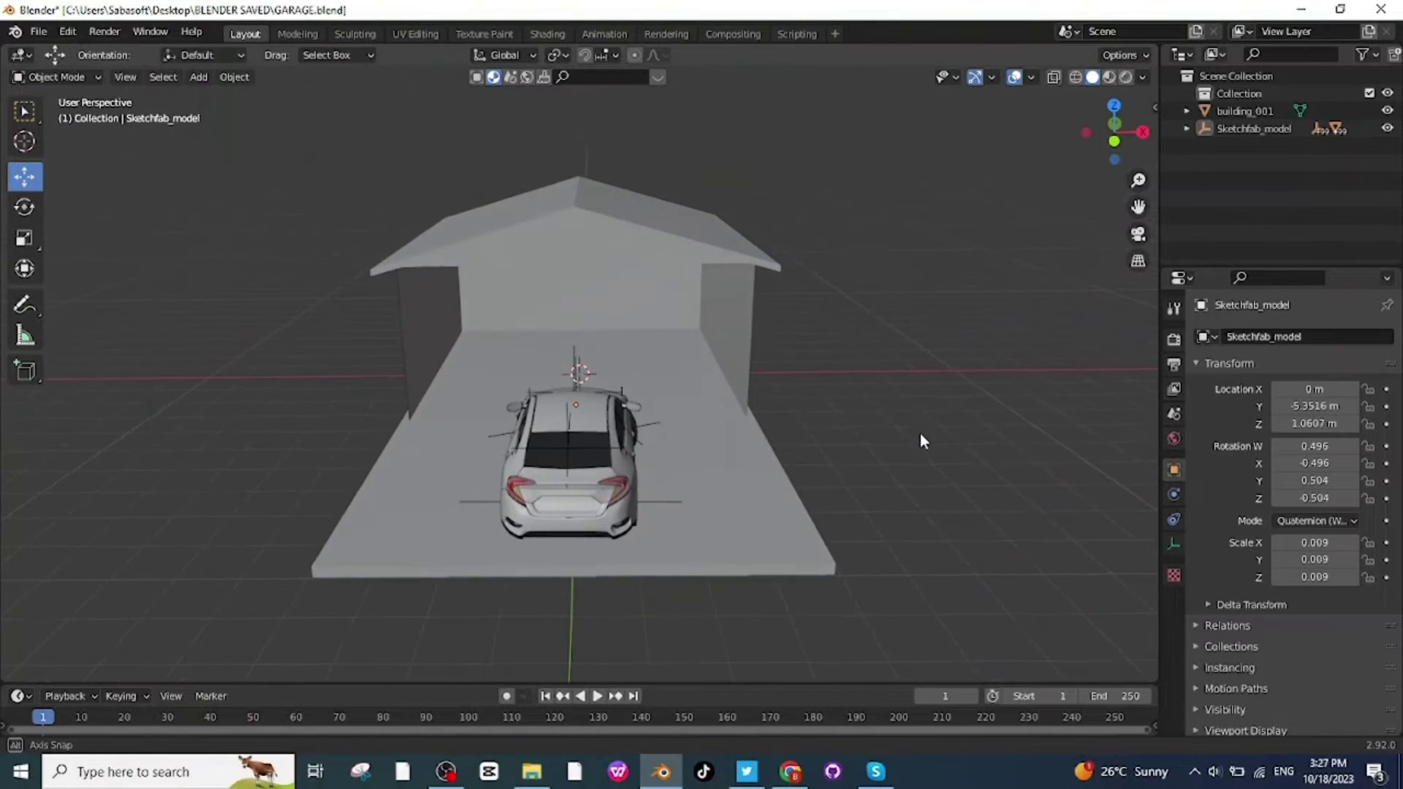
Step: Import the metal shelf as a glTF 2.0 model and scale it up to about 0.049
{"action": "left_click", "coordinate": [41, 31]}
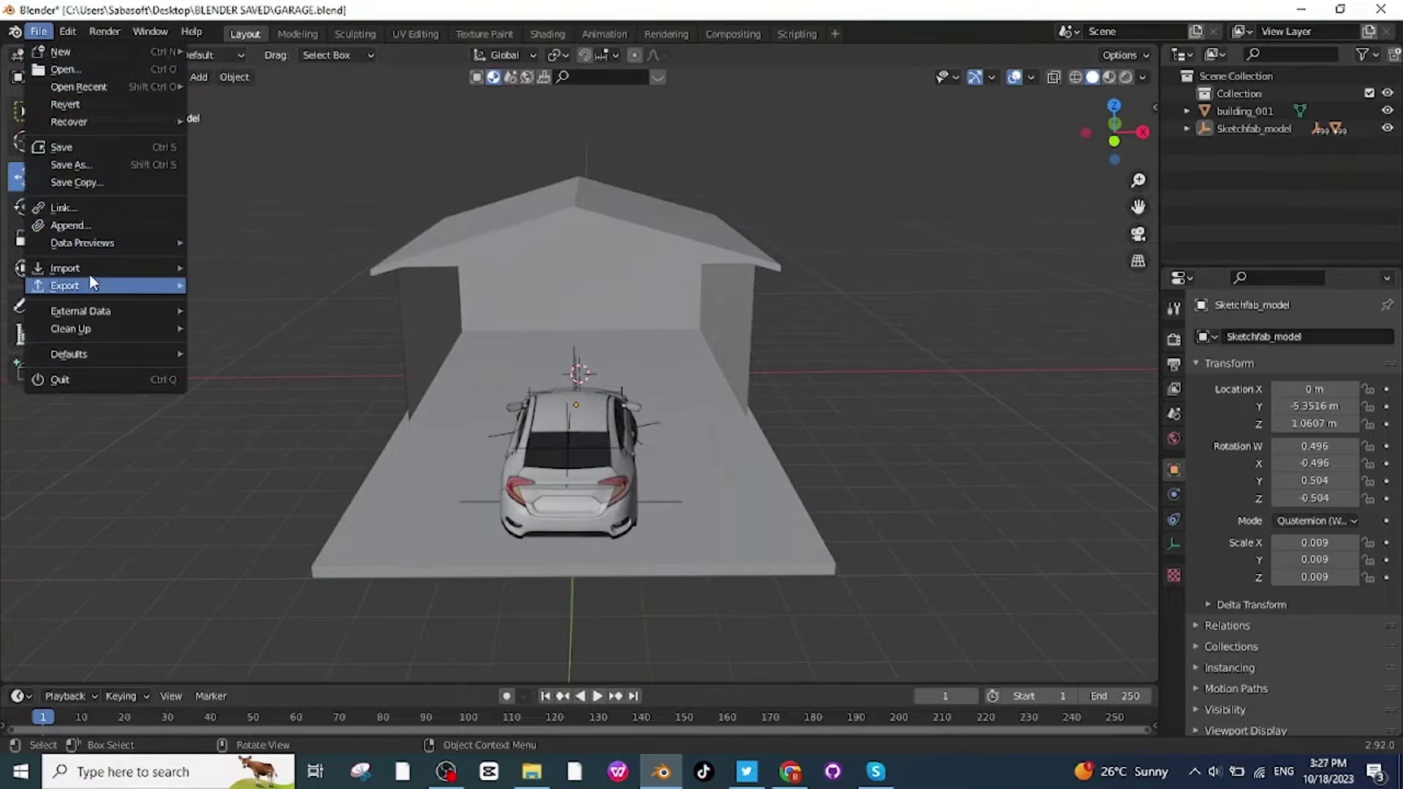
{"action": "mouse_move", "coordinate": [73, 268]}
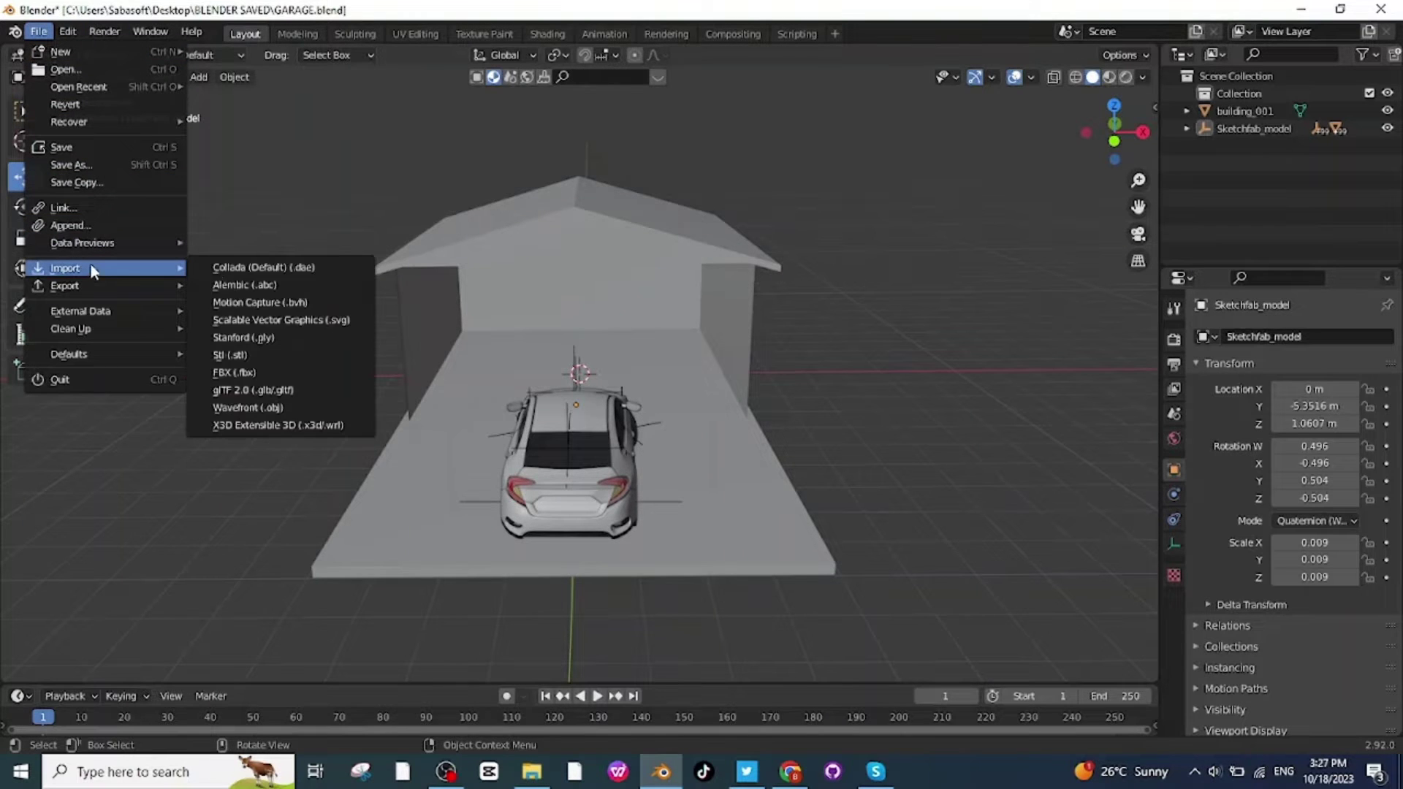
{"action": "left_click", "coordinate": [257, 389]}
{"action": "scroll", "coordinate": [680, 394], "scroll_direction": "up", "scroll_amount": 3}
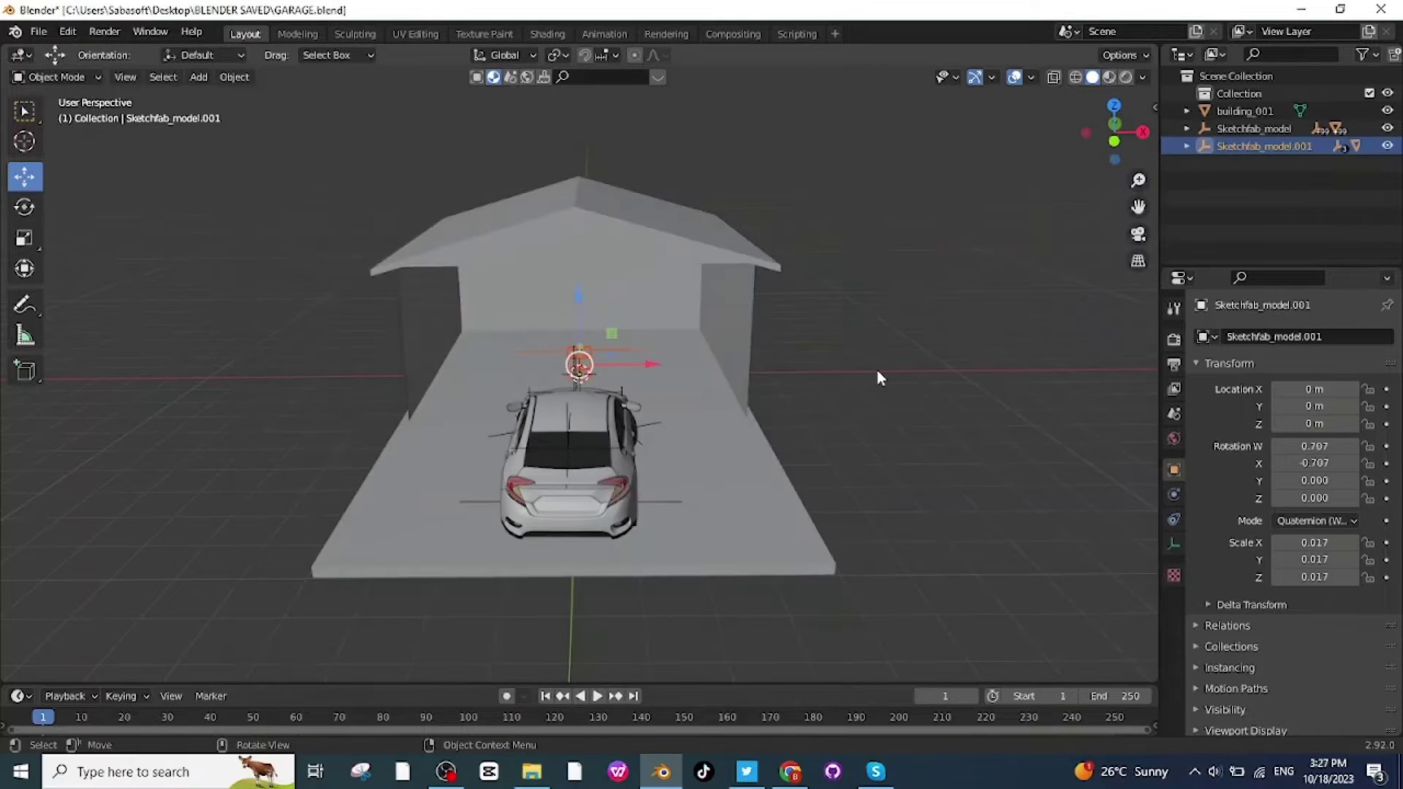
{"action": "key", "text": "s"}
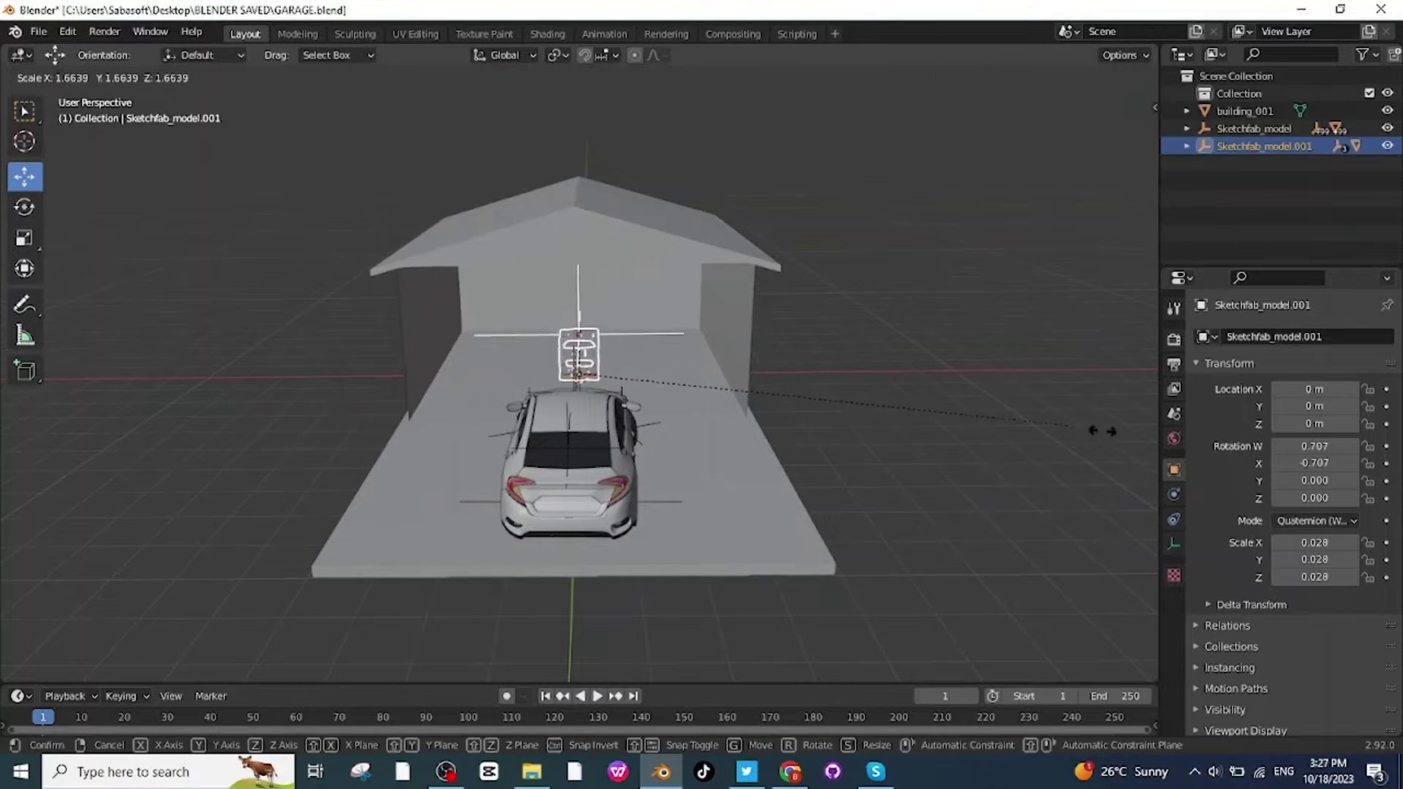
{"action": "left_click", "coordinate": [4, 103]}
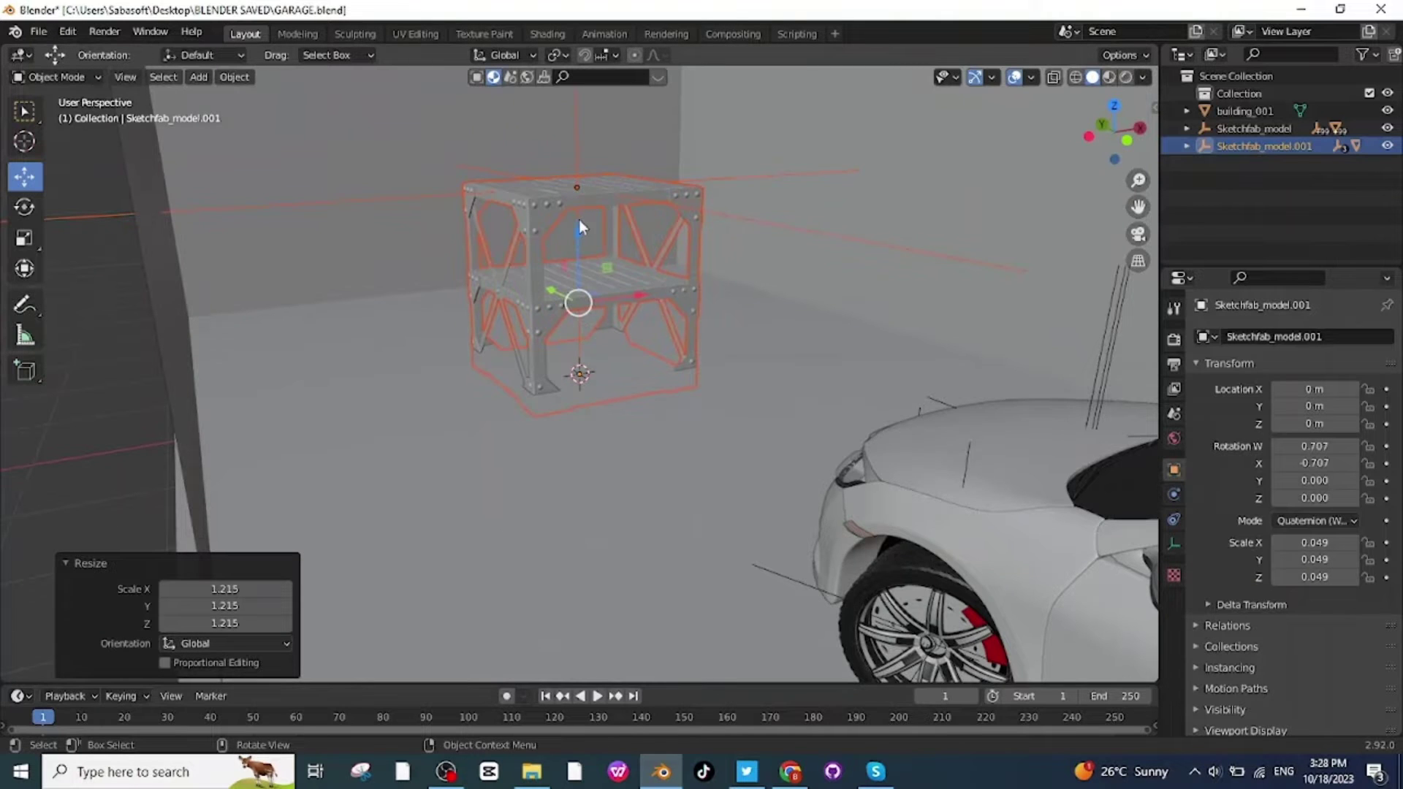
Step: Raise the shelf about 0.24 m onto the floor and move it about 2.75 m along X to the side wall
{"action": "left_click_drag", "start_coordinate": [579, 225], "coordinate": [581, 205]}
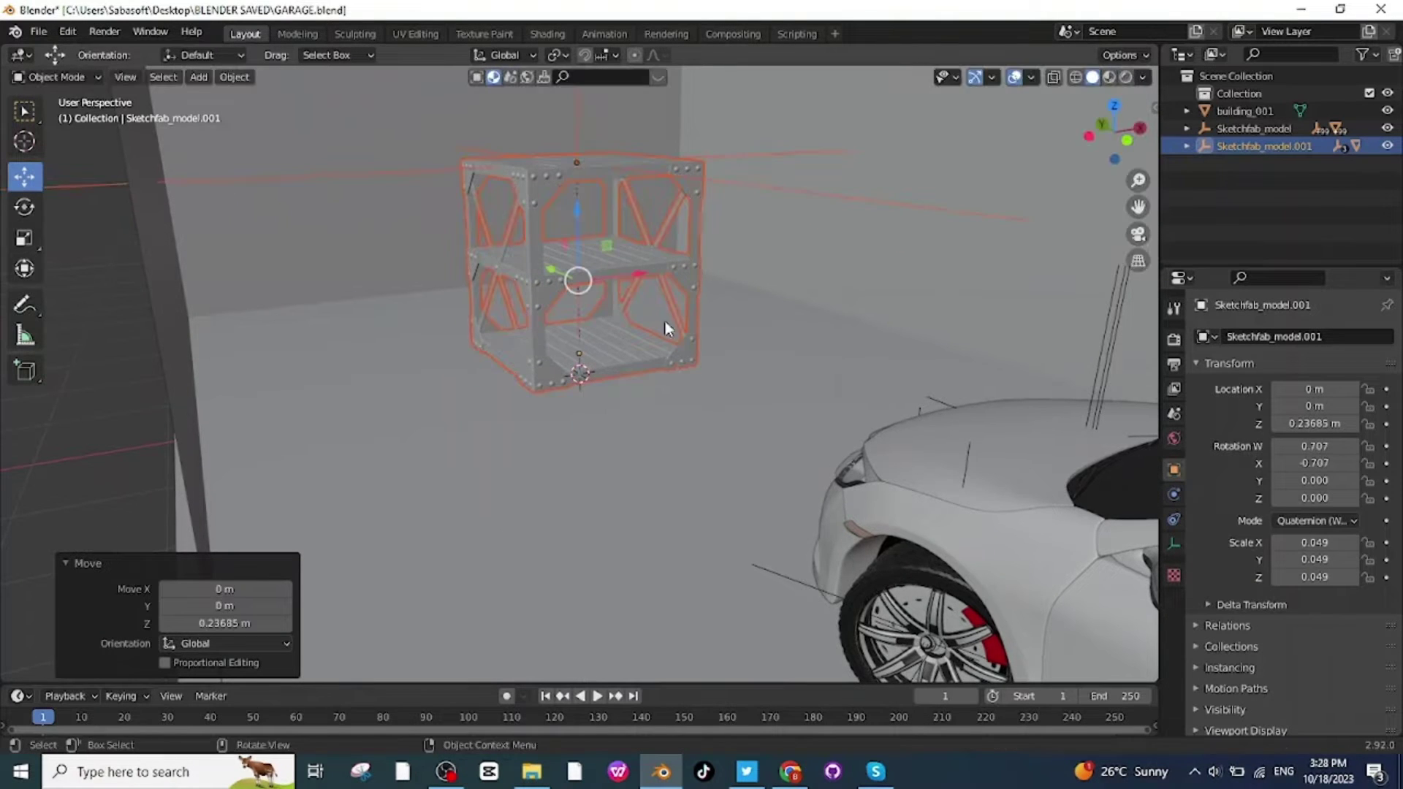
{"action": "key", "text": "g"}
{"action": "key", "text": "x"}
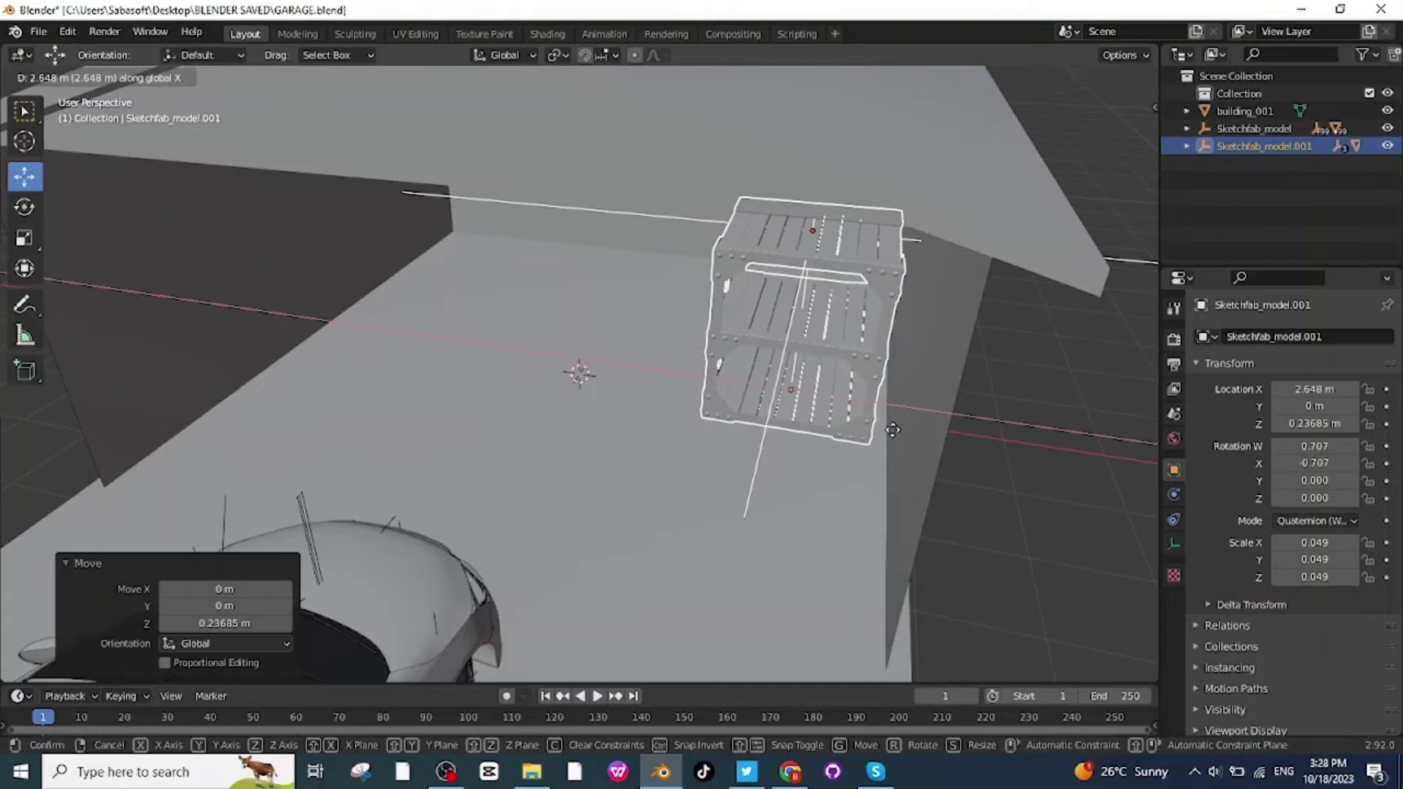
{"action": "left_click", "coordinate": [924, 477]}
{"action": "middle_click_drag", "start_coordinate": [1006, 527], "coordinate": [986, 516]}
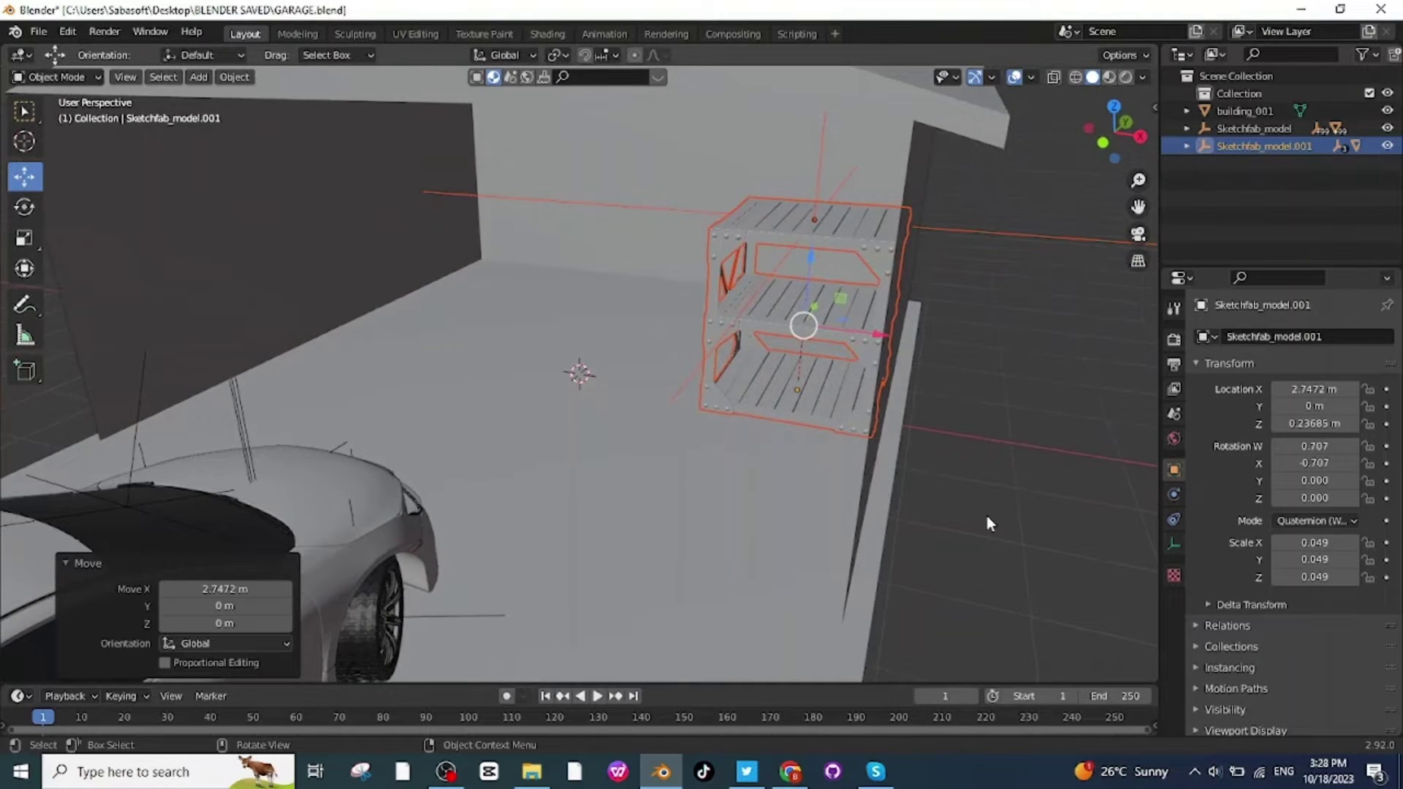
Step: Move the shelf about 2.88 m along Y to the back wall and stretch its Y scale to about 0.066
{"action": "key", "text": "g"}
{"action": "key", "text": "y"}
{"action": "left_click", "coordinate": [999, 475]}
{"action": "middle_click_drag", "start_coordinate": [950, 492], "coordinate": [790, 443]}
{"action": "left_click_drag", "start_coordinate": [831, 369], "coordinate": [890, 378]}
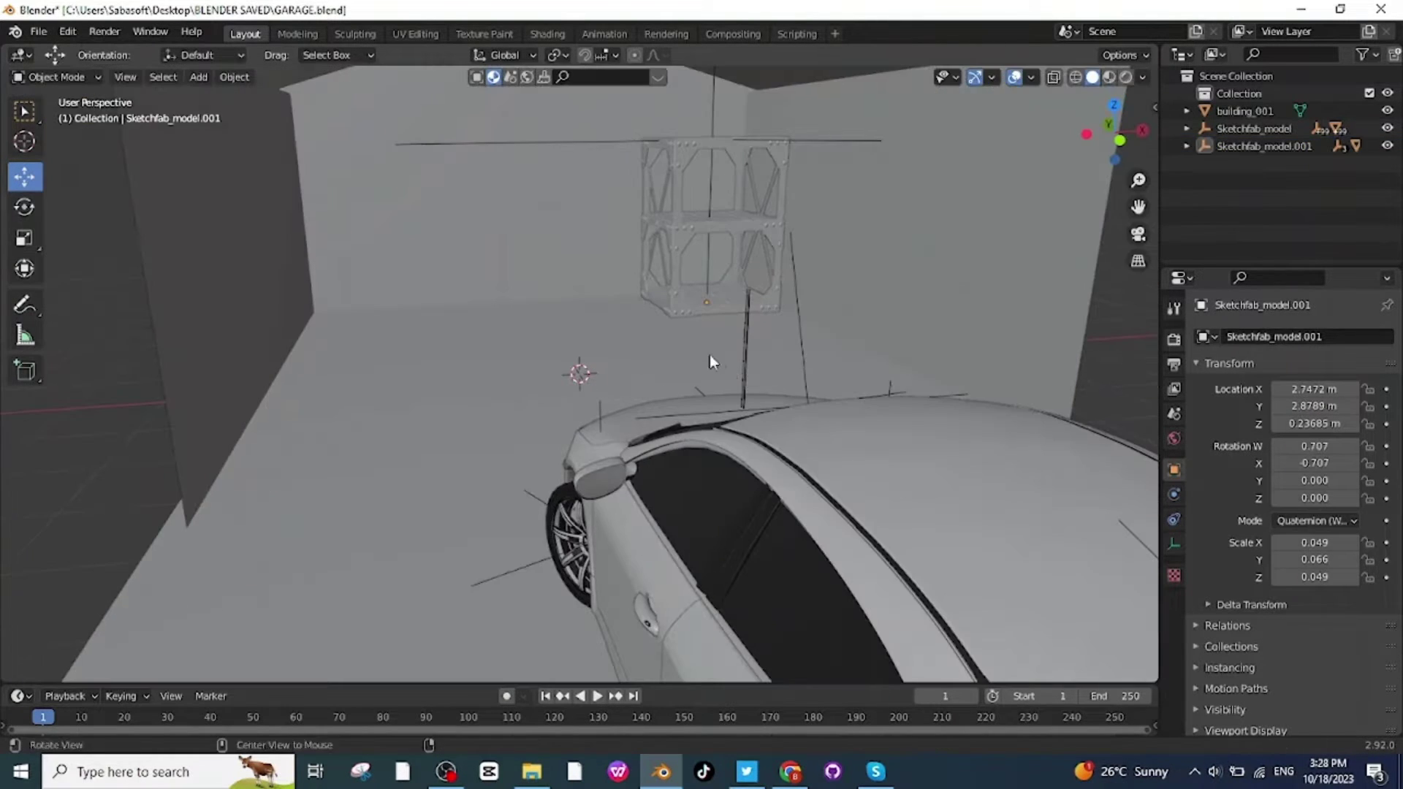
Step: Import the storage workbench as a glTF 2.0 model and resize it to a scale of about 0.056
{"action": "scroll", "coordinate": [720, 354], "scroll_direction": "up", "scroll_amount": 4}
{"action": "left_click_drag", "start_coordinate": [644, 285], "coordinate": [672, 264], "text": "alt"}
{"action": "middle_click_drag", "start_coordinate": [674, 272], "coordinate": [676, 264]}
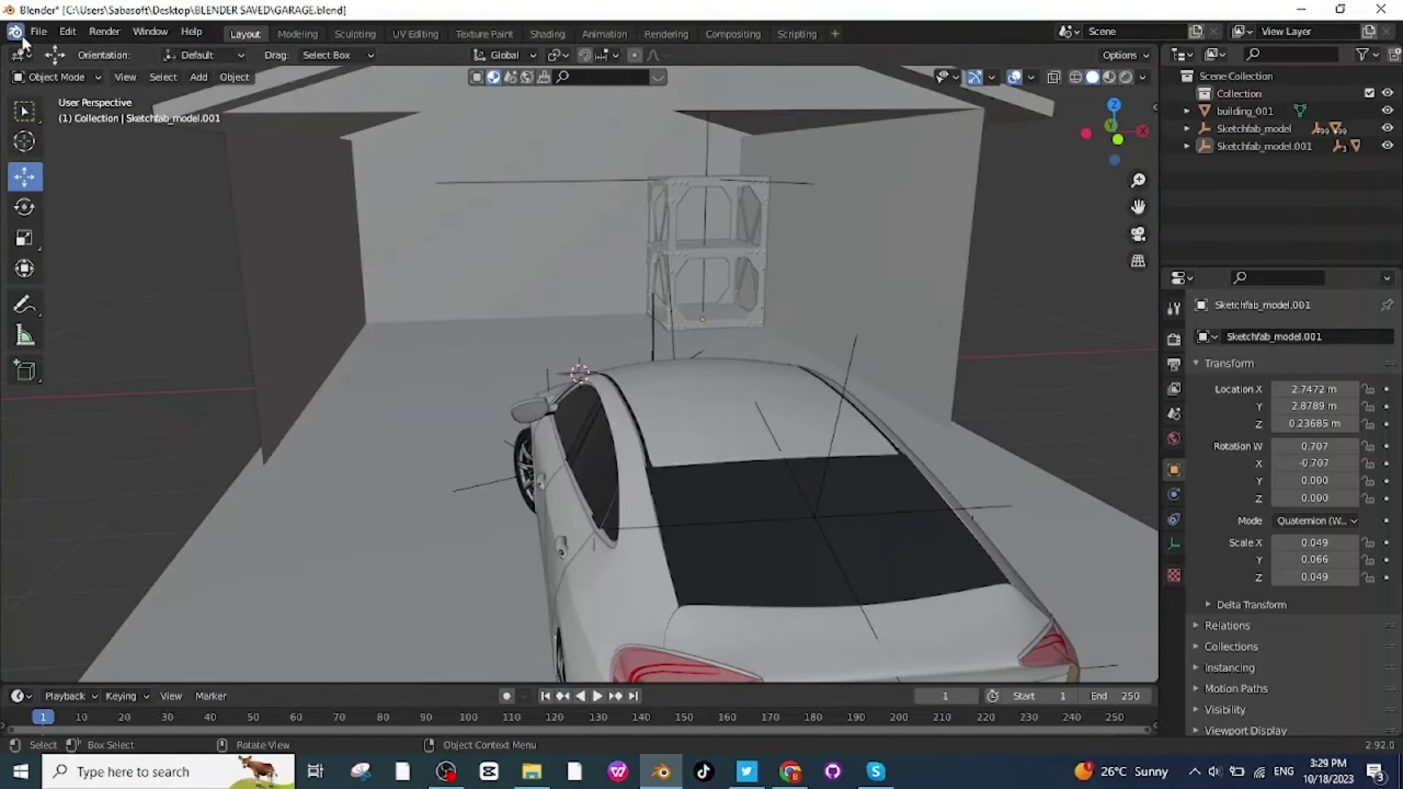
{"action": "left_click", "coordinate": [38, 32]}
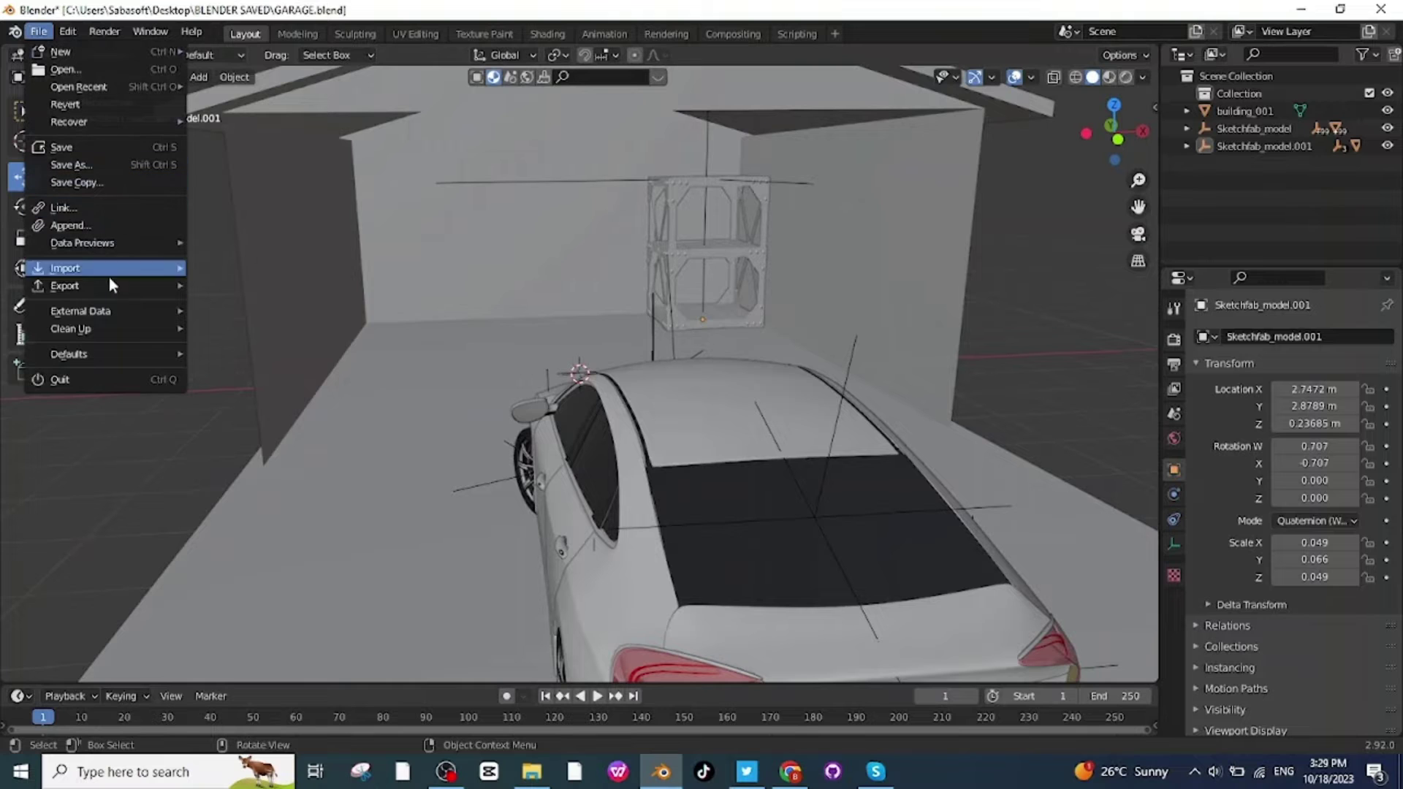
{"action": "mouse_move", "coordinate": [79, 269]}
{"action": "left_click", "coordinate": [241, 393]}
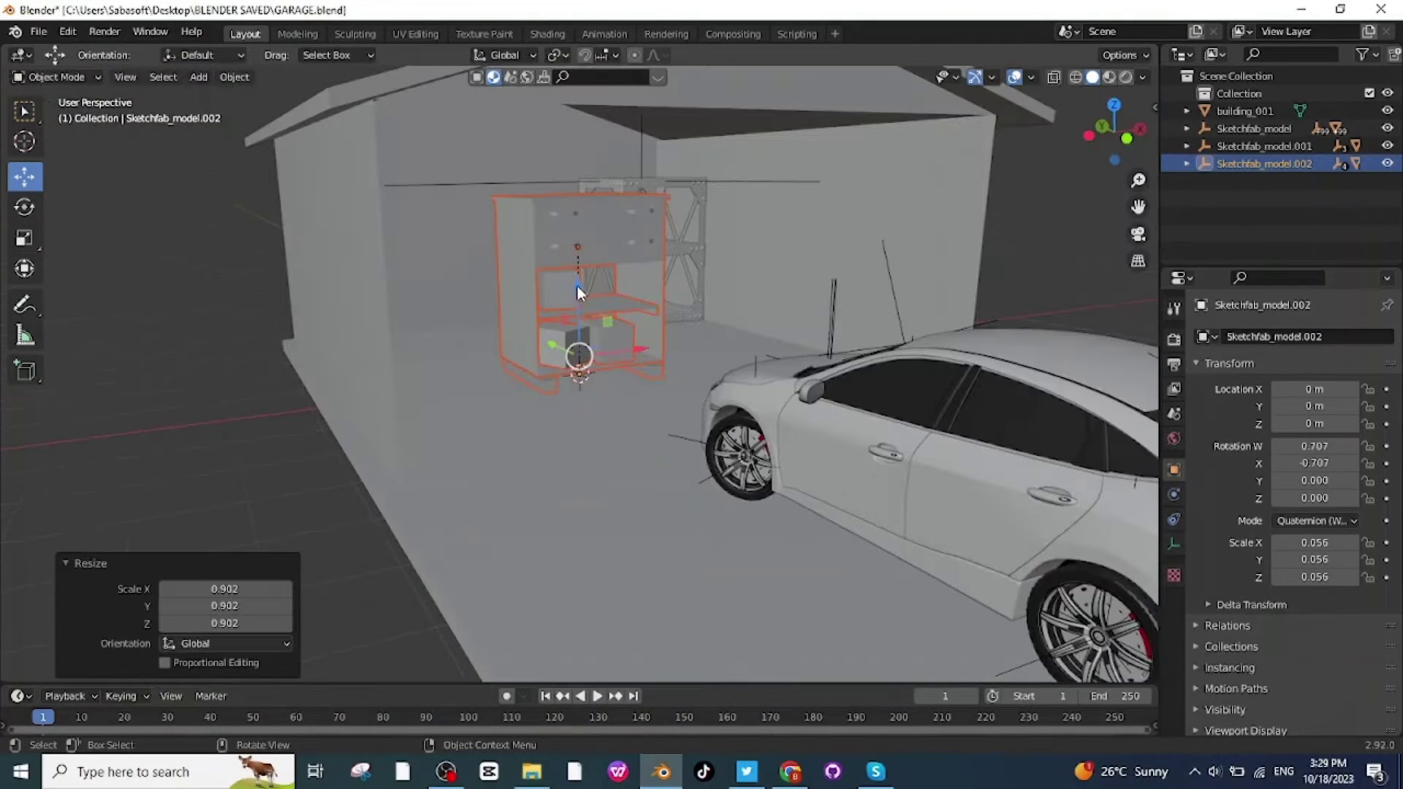
Step: Raise the workbench about 0.21 m, place it in the back corner opposite the shelf, and widen its X scale to about 0.077
{"action": "scroll", "coordinate": [580, 268], "scroll_direction": "up", "scroll_amount": 3}
{"action": "left_click_drag", "start_coordinate": [580, 263], "coordinate": [577, 248]}
{"action": "left_click_drag", "start_coordinate": [577, 248], "coordinate": [577, 245]}
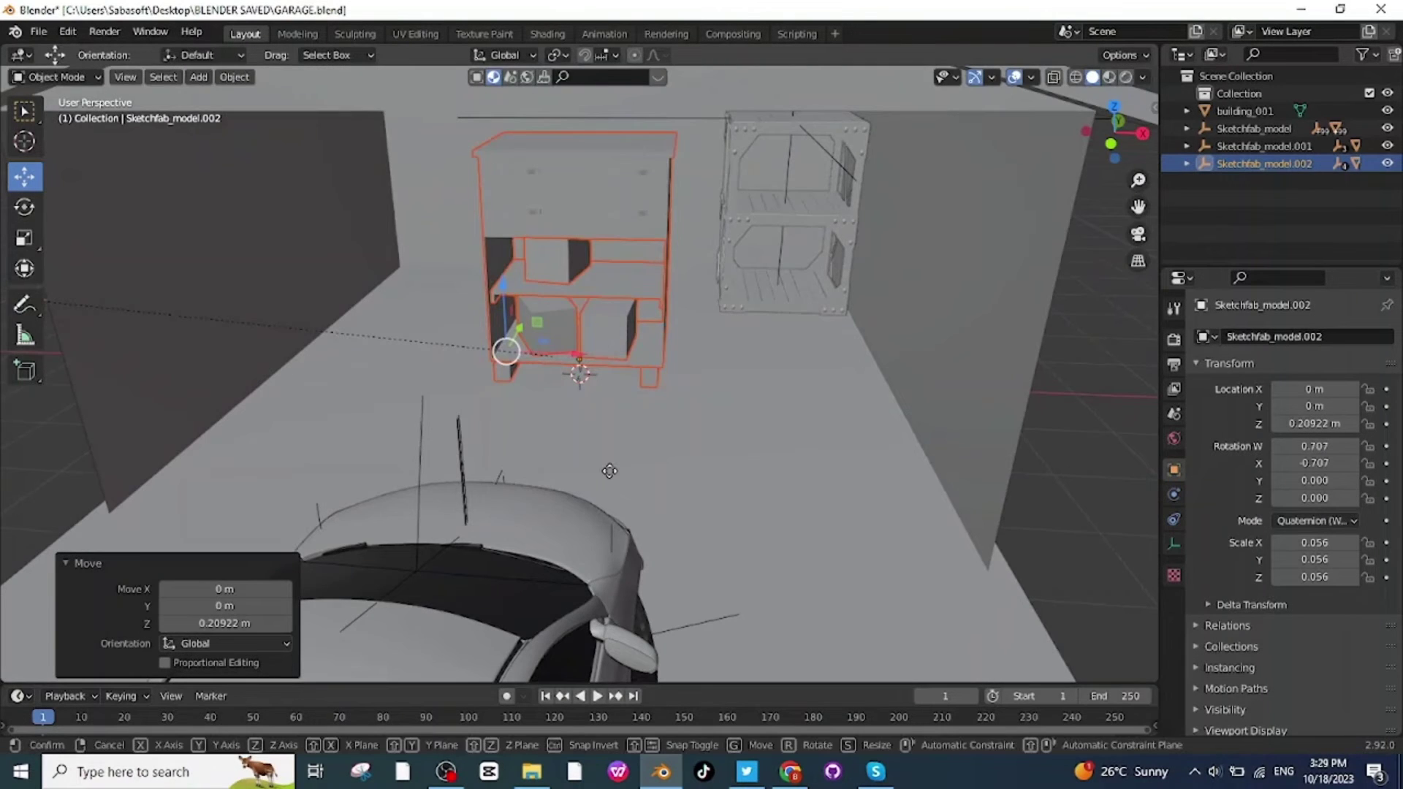
{"action": "key", "text": "g"}
{"action": "key", "text": "y"}
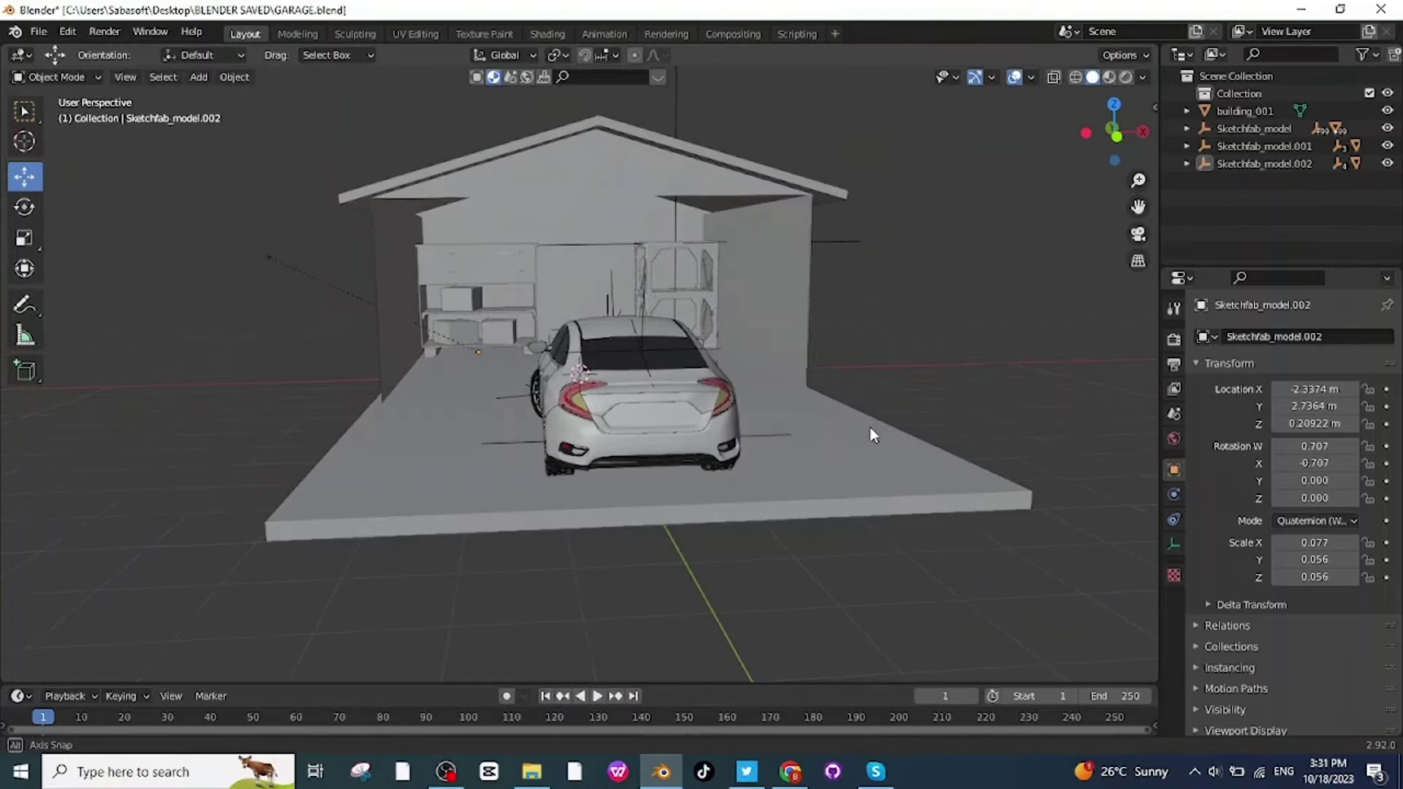
Step: Import the tripod work light as a glTF 2.0 model and enlarge it to a scale of about 0.301
{"action": "scroll", "coordinate": [873, 434], "scroll_direction": "up", "scroll_amount": 2}
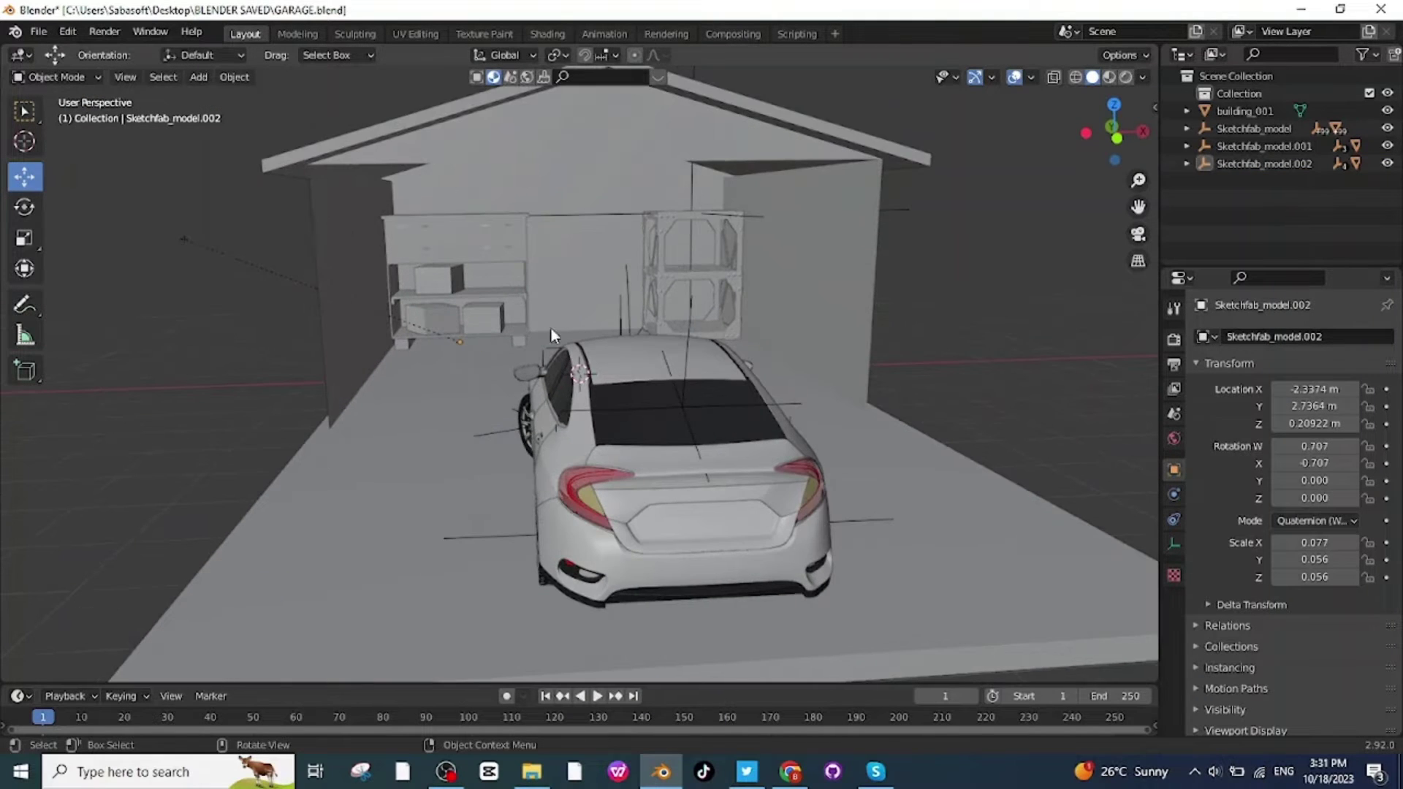
{"action": "scroll", "coordinate": [551, 327], "scroll_direction": "up", "scroll_amount": 5}
{"action": "left_click", "coordinate": [38, 32]}
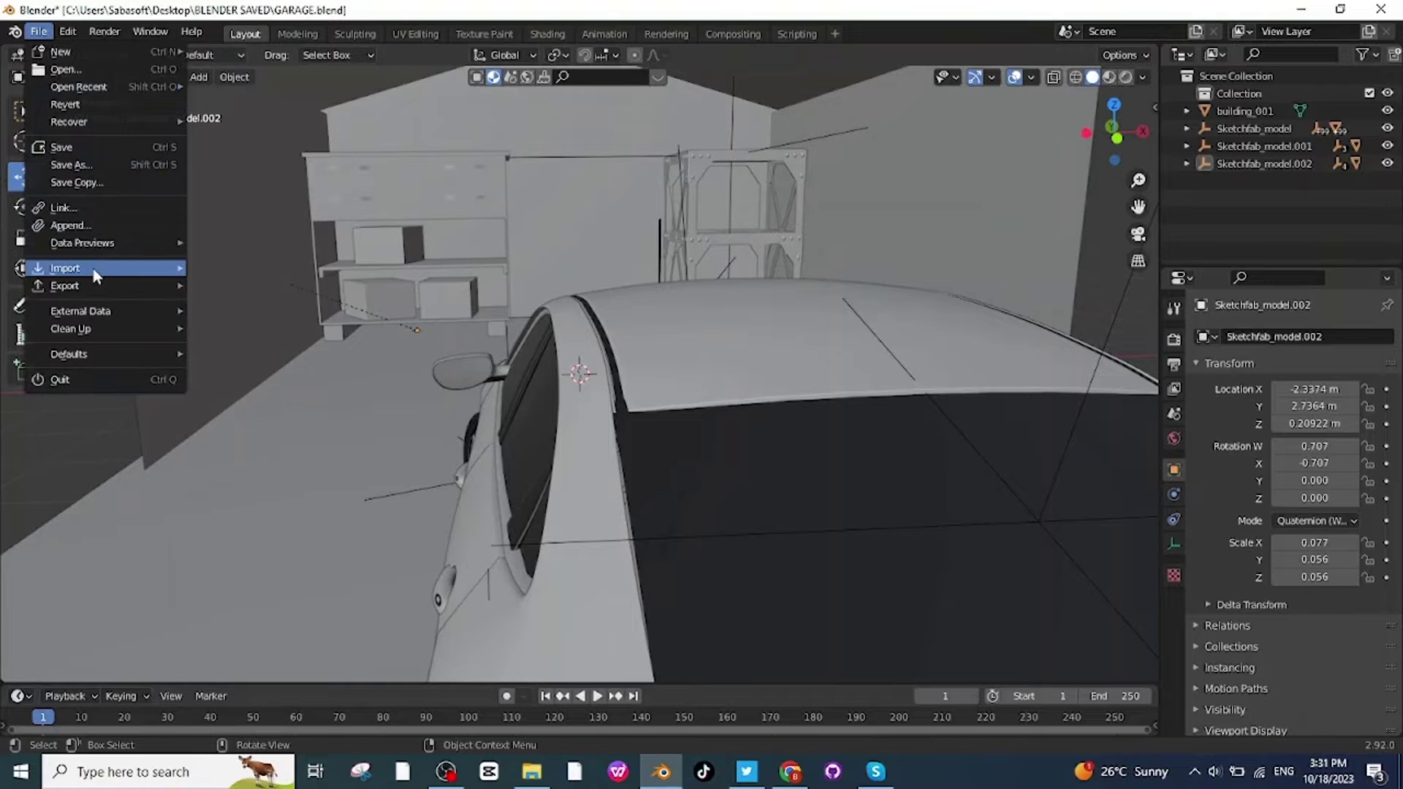
{"action": "left_click", "coordinate": [40, 33]}
{"action": "mouse_move", "coordinate": [79, 268]}
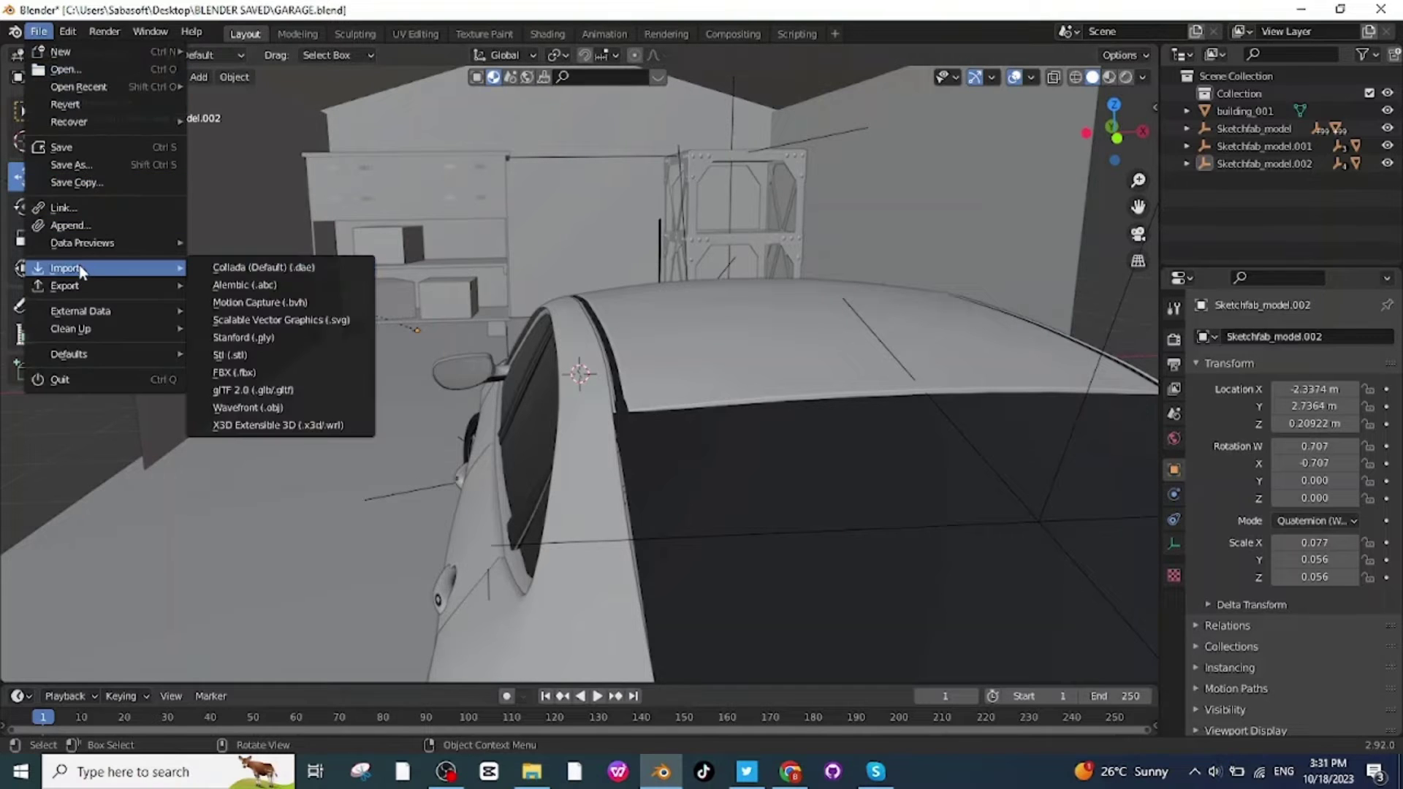
{"action": "left_click", "coordinate": [252, 390]}
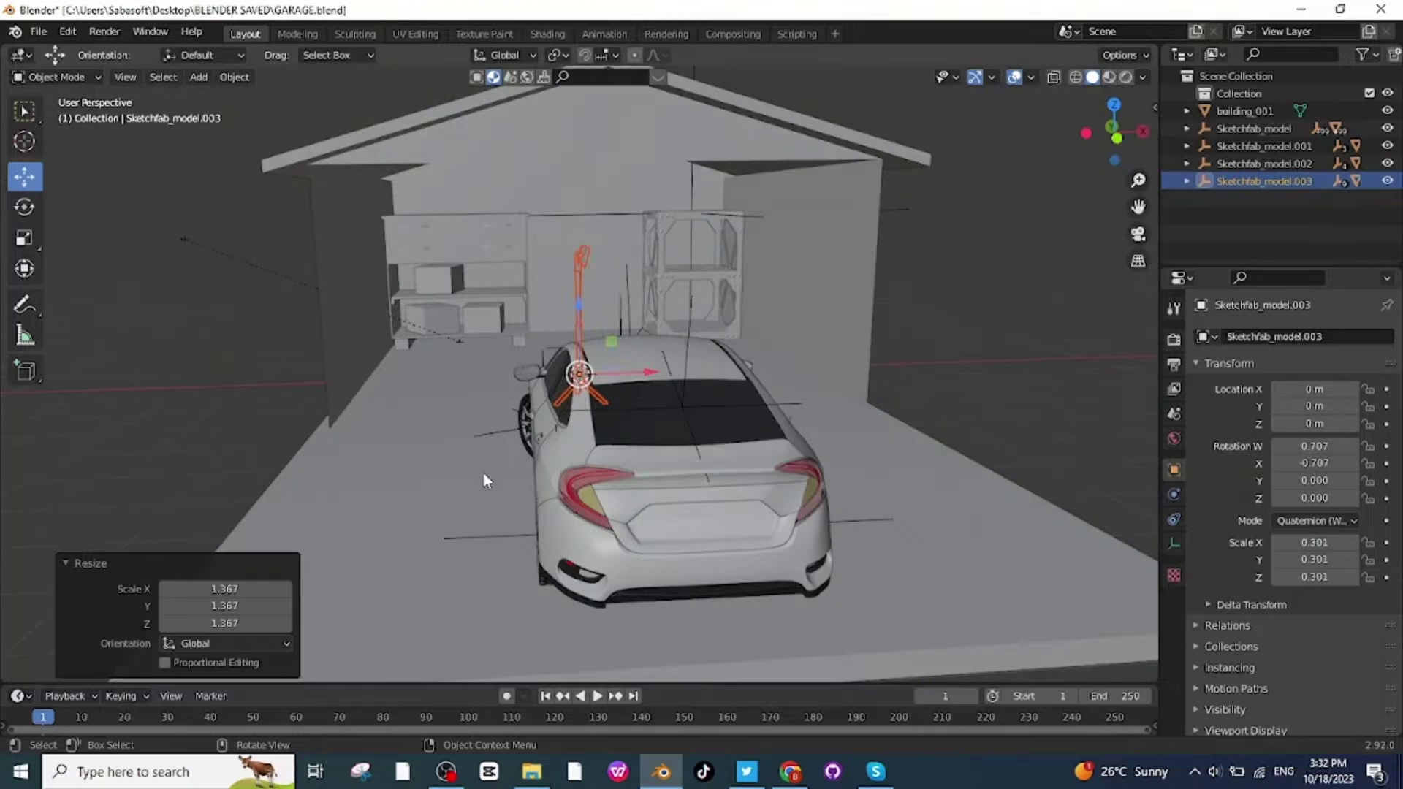
Step: Raise the tripod work light to about 0.73 m in Z so its legs stand on the garage floor
{"action": "middle_click_drag", "start_coordinate": [454, 475], "coordinate": [490, 480]}
{"action": "scroll", "coordinate": [633, 475], "scroll_direction": "up", "scroll_amount": 5}
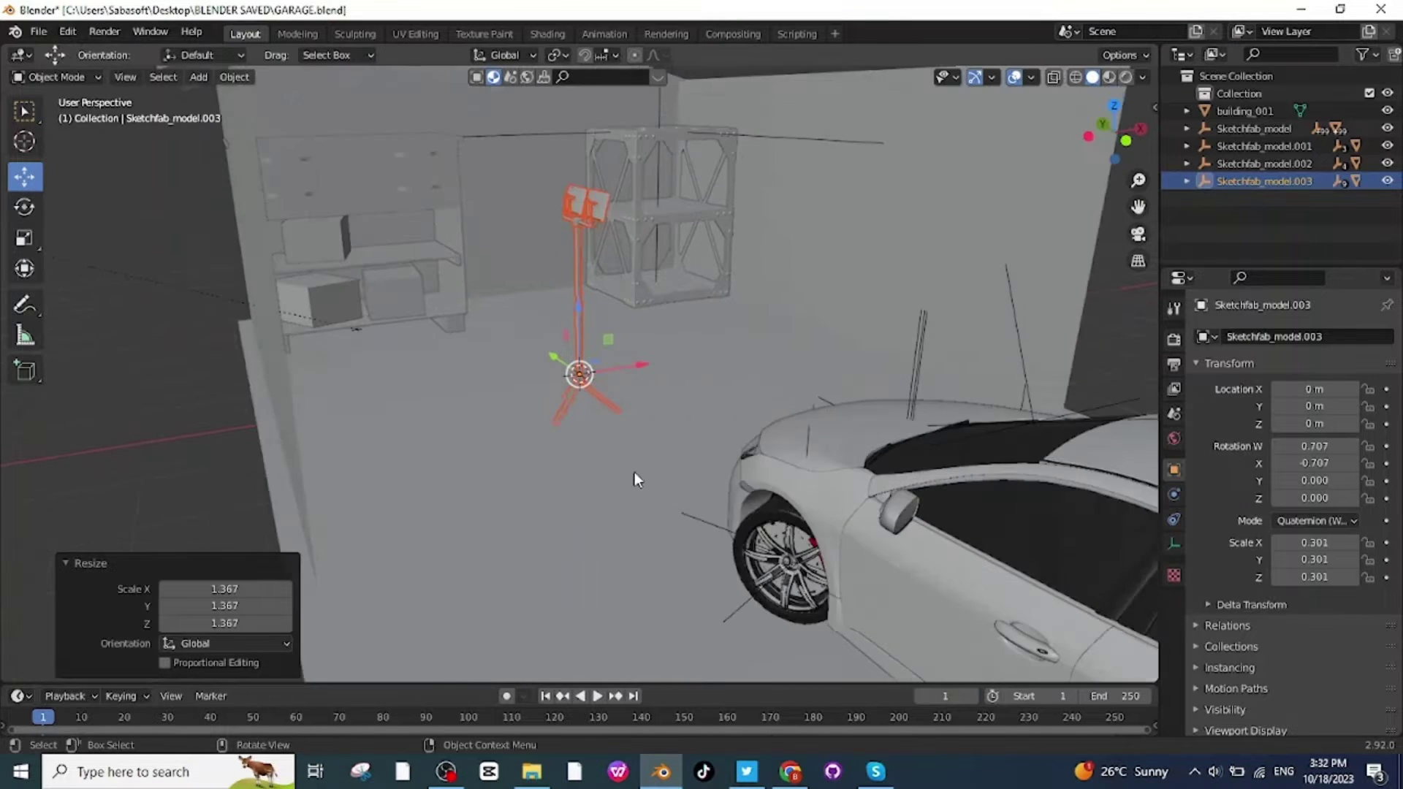
{"action": "scroll", "coordinate": [634, 472], "scroll_direction": "up", "scroll_amount": 2}
{"action": "left_click_drag", "start_coordinate": [580, 293], "coordinate": [582, 199]}
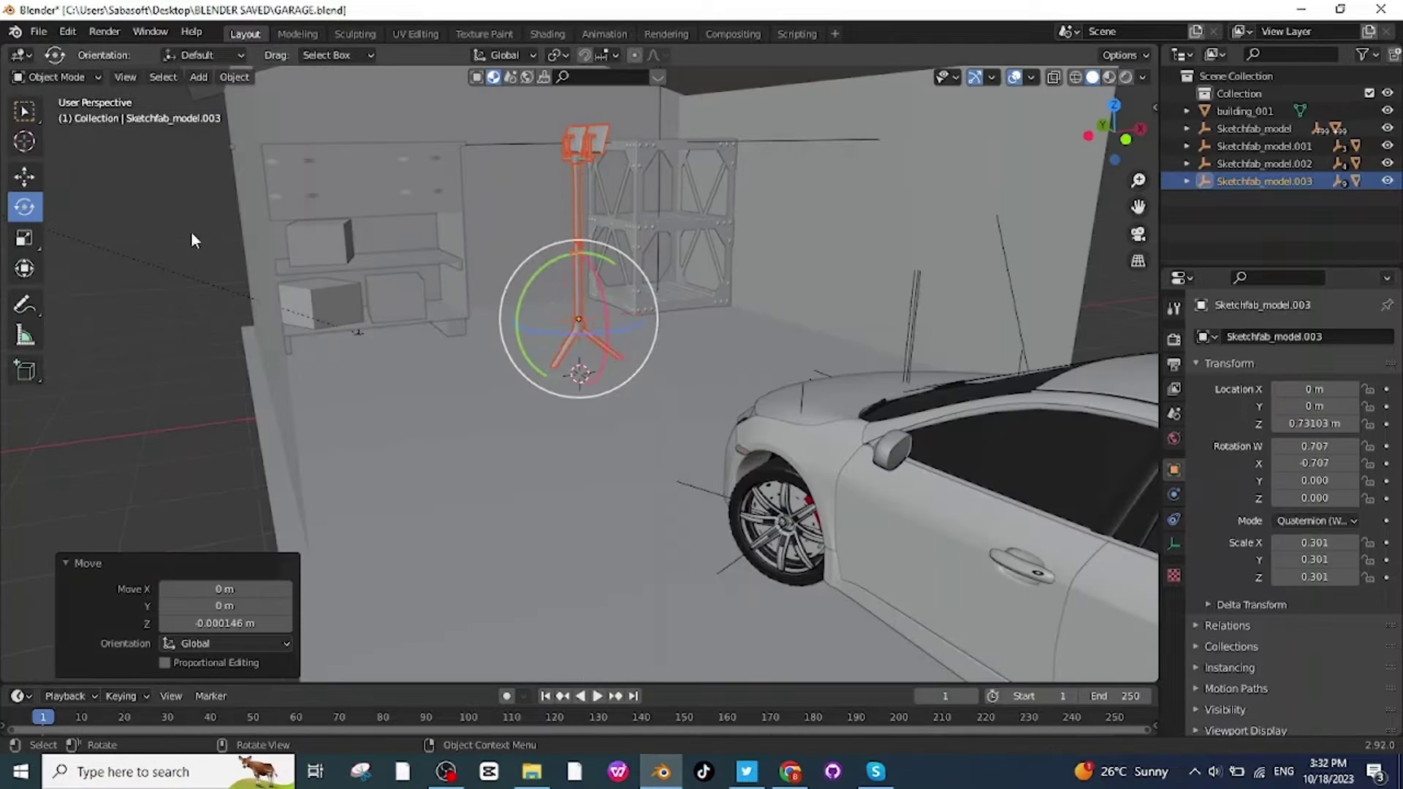
Step: Rotate the tripod light around Z to face the garage opening and place it at the back wall between the workbench and shelf
{"action": "left_click_drag", "start_coordinate": [627, 321], "coordinate": [494, 229]}
{"action": "left_click", "coordinate": [24, 177]}
{"action": "middle_click_drag", "start_coordinate": [494, 228], "coordinate": [417, 252]}
{"action": "left_click_drag", "start_coordinate": [627, 261], "coordinate": [650, 258]}
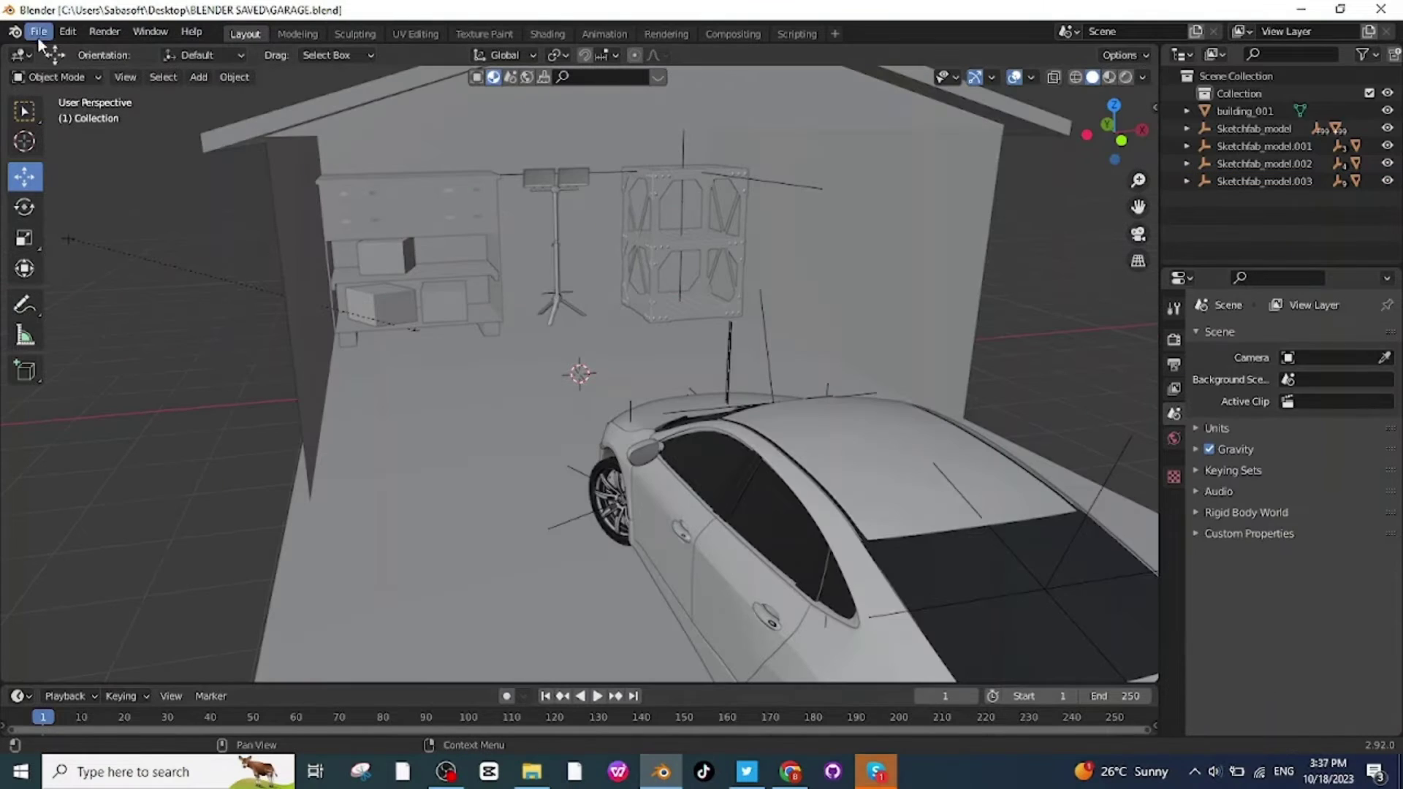
Step: Import the flashlight as a glTF 2.0 model and shrink it to a scale of about 0.241
{"action": "left_click", "coordinate": [37, 37]}
{"action": "mouse_move", "coordinate": [87, 269]}
{"action": "left_click", "coordinate": [245, 390]}
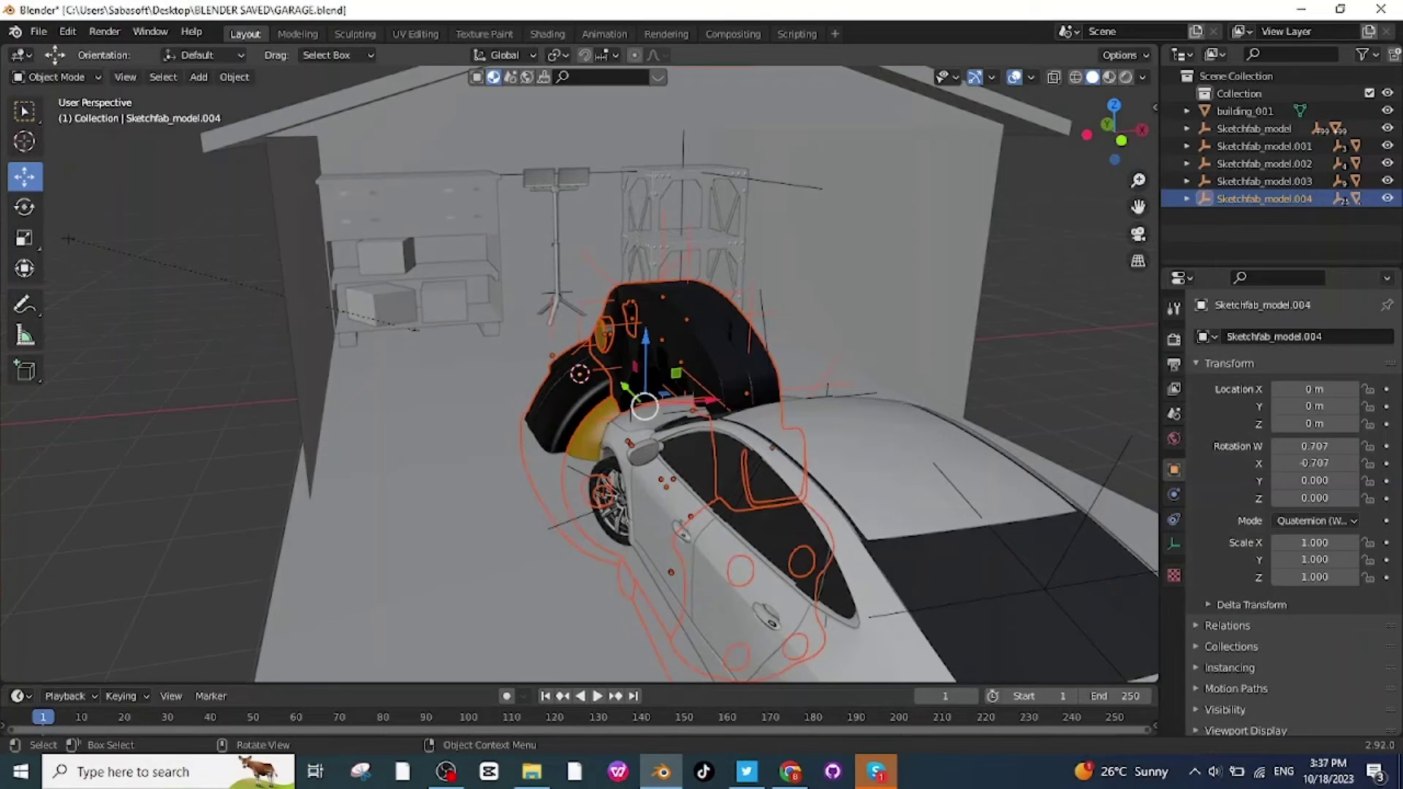
{"action": "key", "text": "s"}
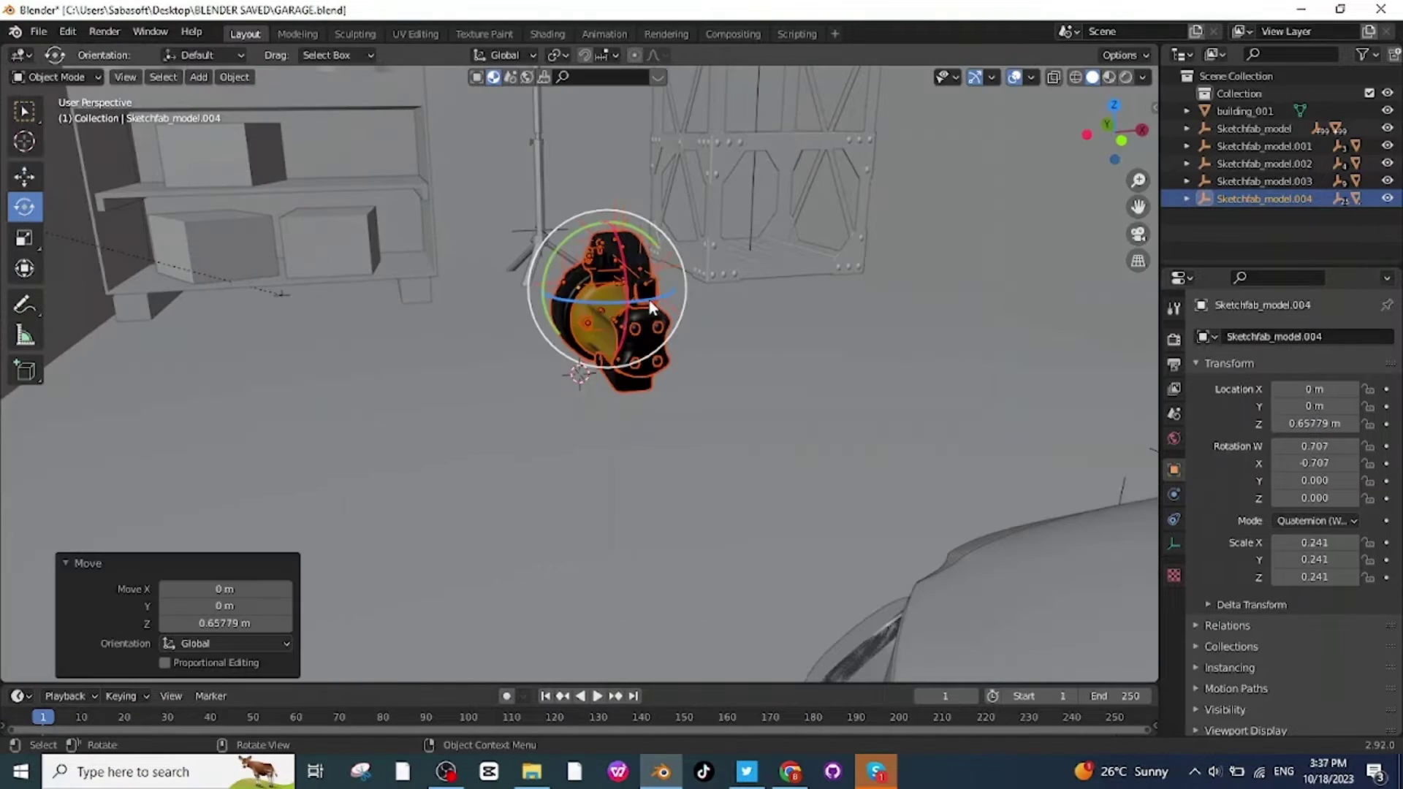
Step: Rotate the flashlight 180° around Z, reduce it to about 0.189 scale, and set it on the shelf's upper level at about X 2.92, Y 2.72 m
{"action": "left_click_drag", "start_coordinate": [636, 289], "coordinate": [521, 288]}
{"action": "left_click", "coordinate": [26, 180]}
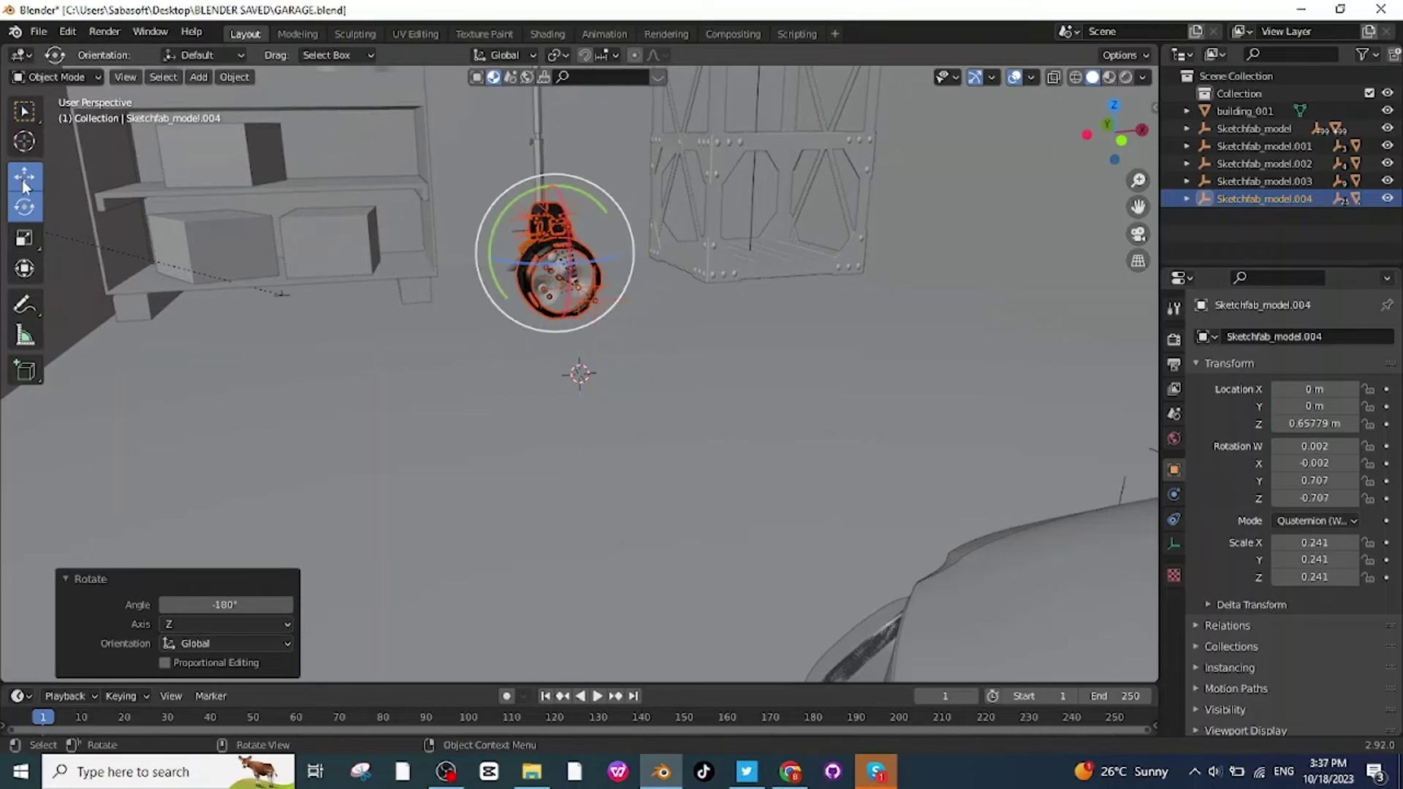
{"action": "left_click_drag", "start_coordinate": [553, 184], "coordinate": [554, 162]}
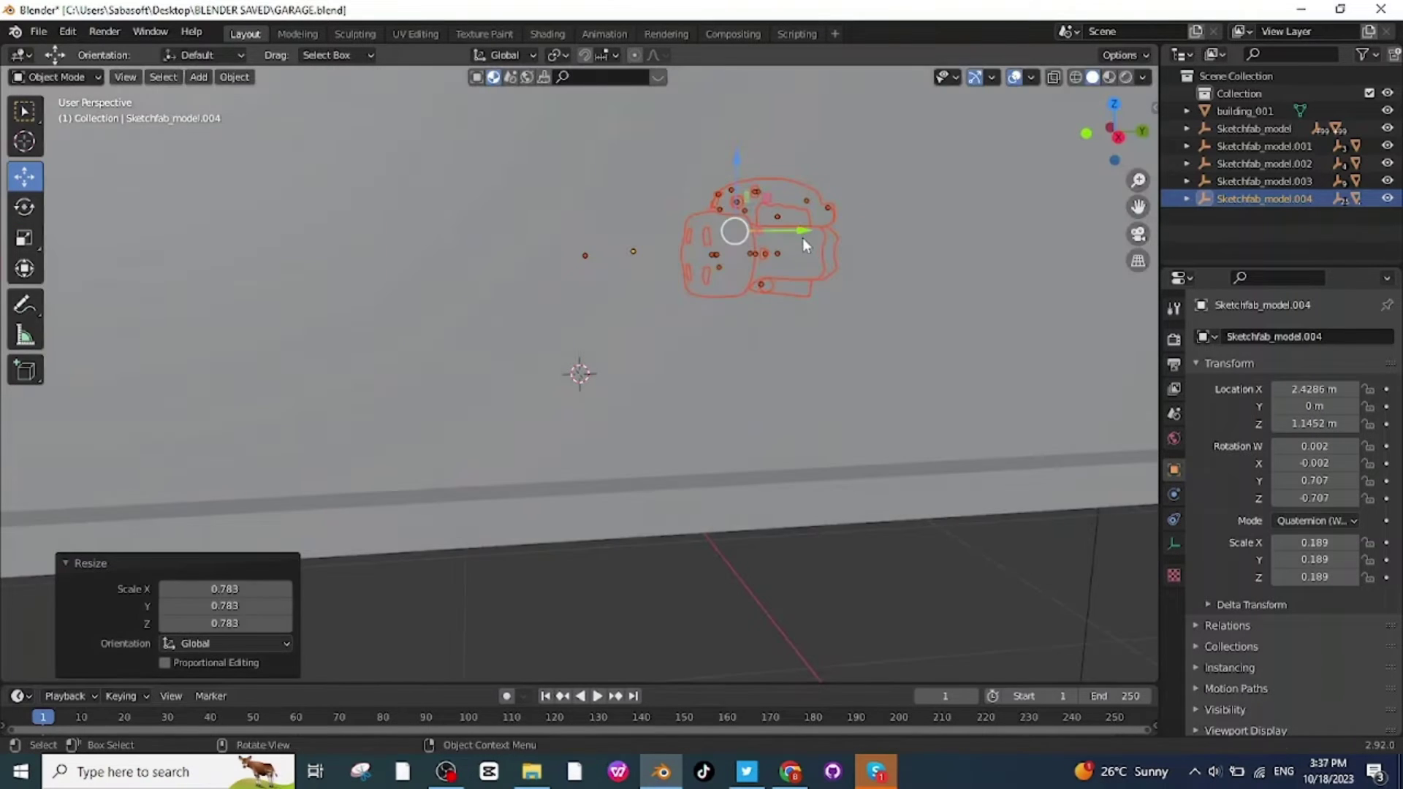
{"action": "mouse_move", "coordinate": [803, 238]}
{"action": "left_mouse_down"}
{"action": "mouse_move", "coordinate": [1041, 242]}
{"action": "mouse_move", "coordinate": [1040, 451]}
{"action": "left_mouse_up"}
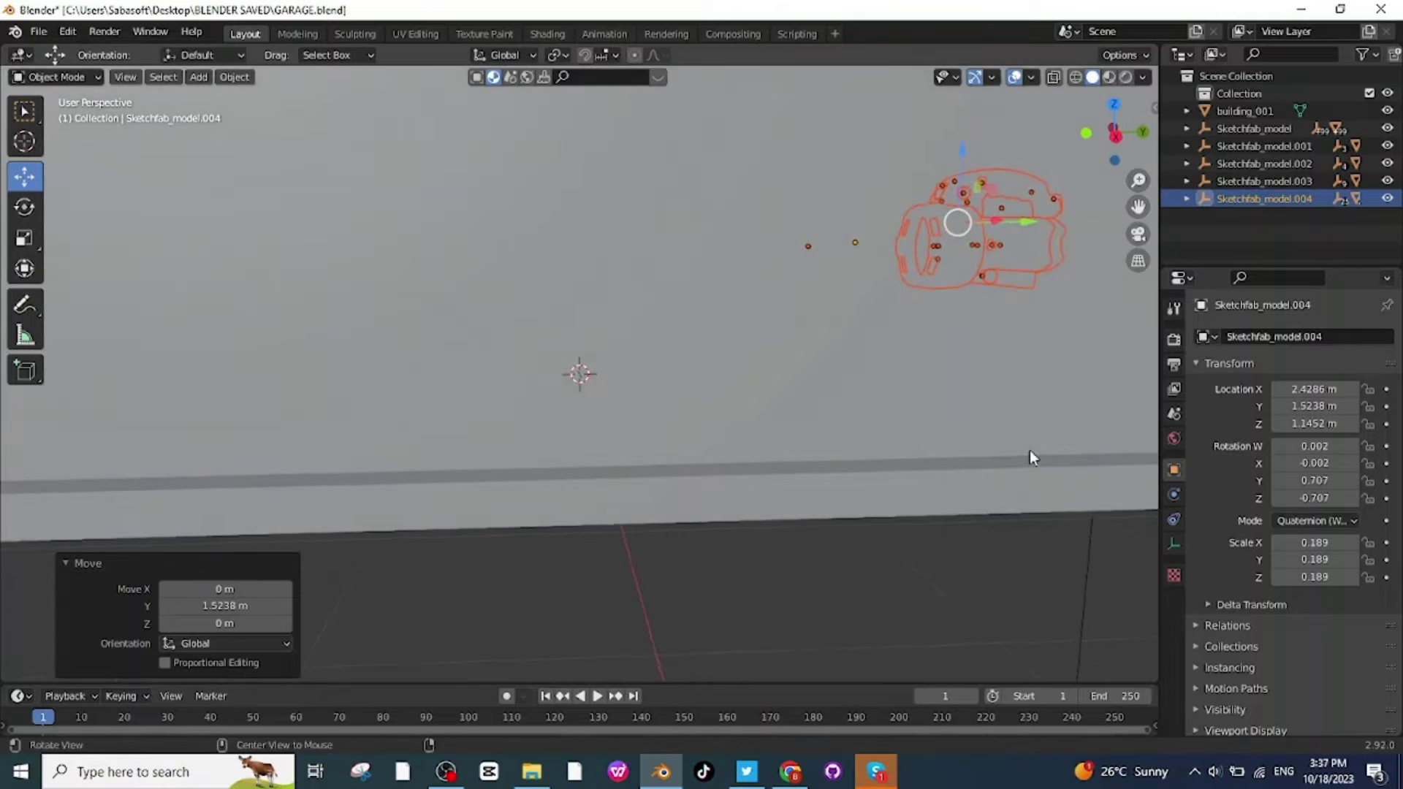
{"action": "scroll", "coordinate": [1029, 451], "scroll_direction": "down", "scroll_amount": 4}
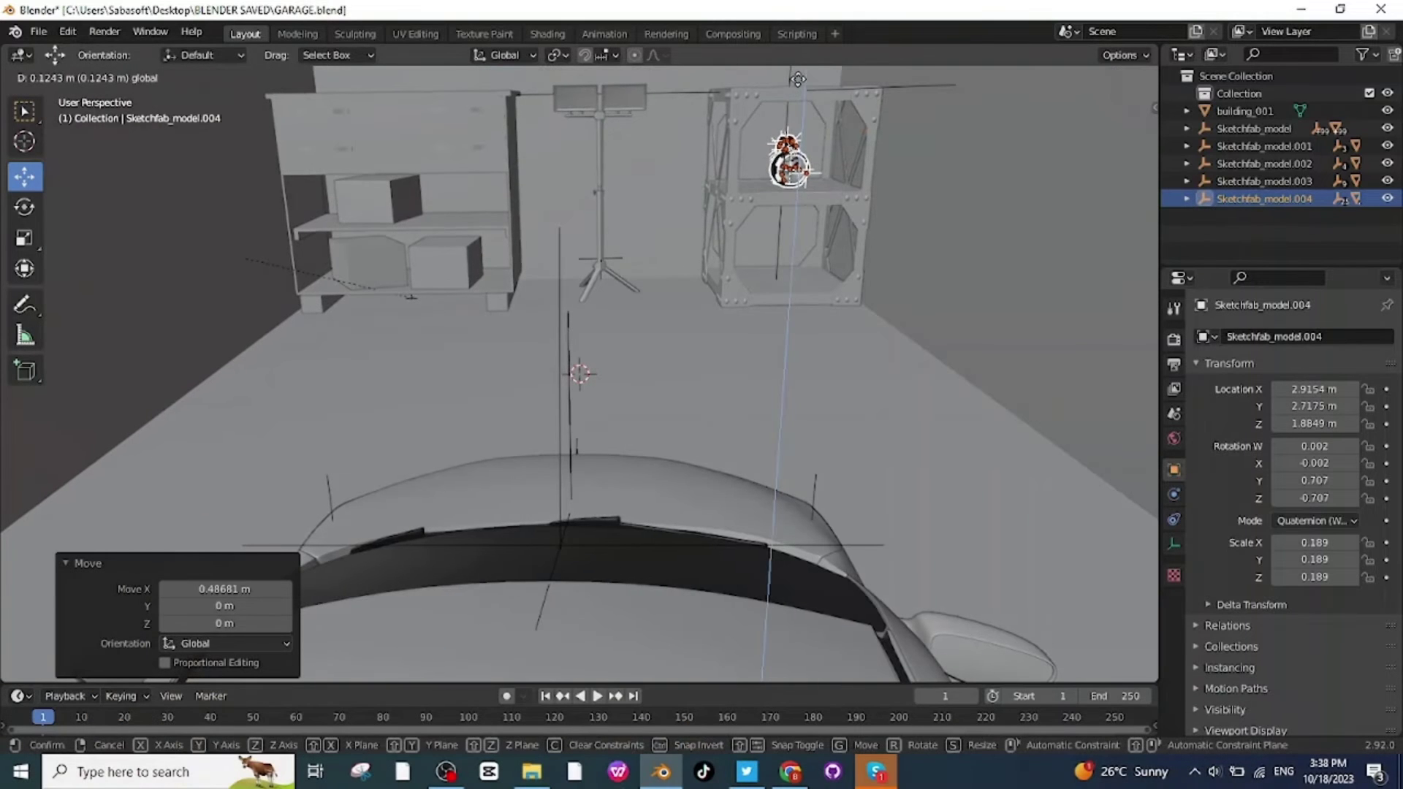
{"action": "left_click_drag", "start_coordinate": [798, 79], "coordinate": [798, 79]}
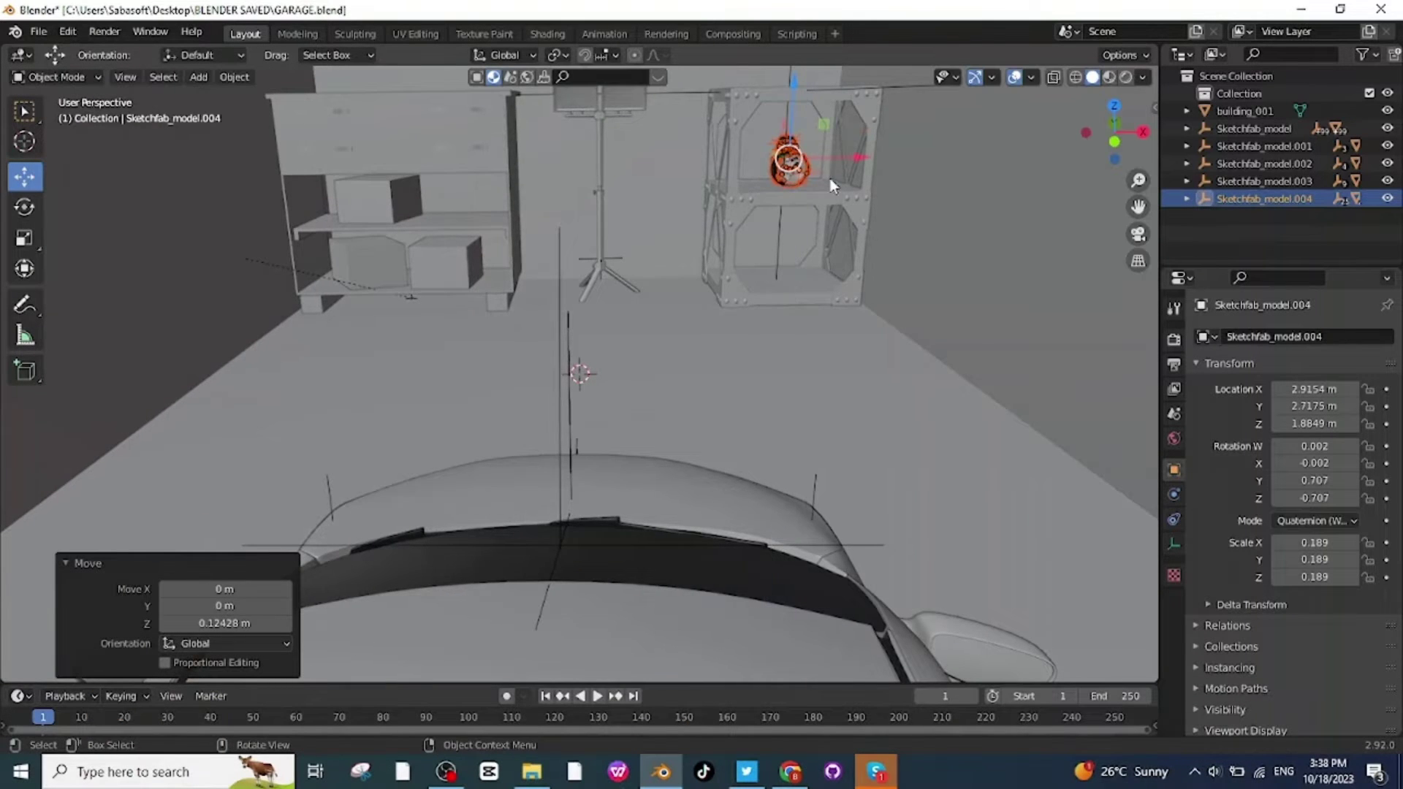
{"action": "scroll", "coordinate": [850, 200], "scroll_direction": "up", "scroll_amount": 1}
{"action": "scroll", "coordinate": [851, 200], "scroll_direction": "down", "scroll_amount": 4}
{"action": "left_click", "coordinate": [984, 396]}
{"action": "mouse_move", "coordinate": [984, 397]}
{"action": "middle_mouse_down"}
{"action": "mouse_move", "coordinate": [975, 383]}
{"action": "mouse_move", "coordinate": [1001, 387]}
{"action": "middle_mouse_up"}
{"action": "scroll", "coordinate": [719, 327], "scroll_direction": "up", "scroll_amount": 5}
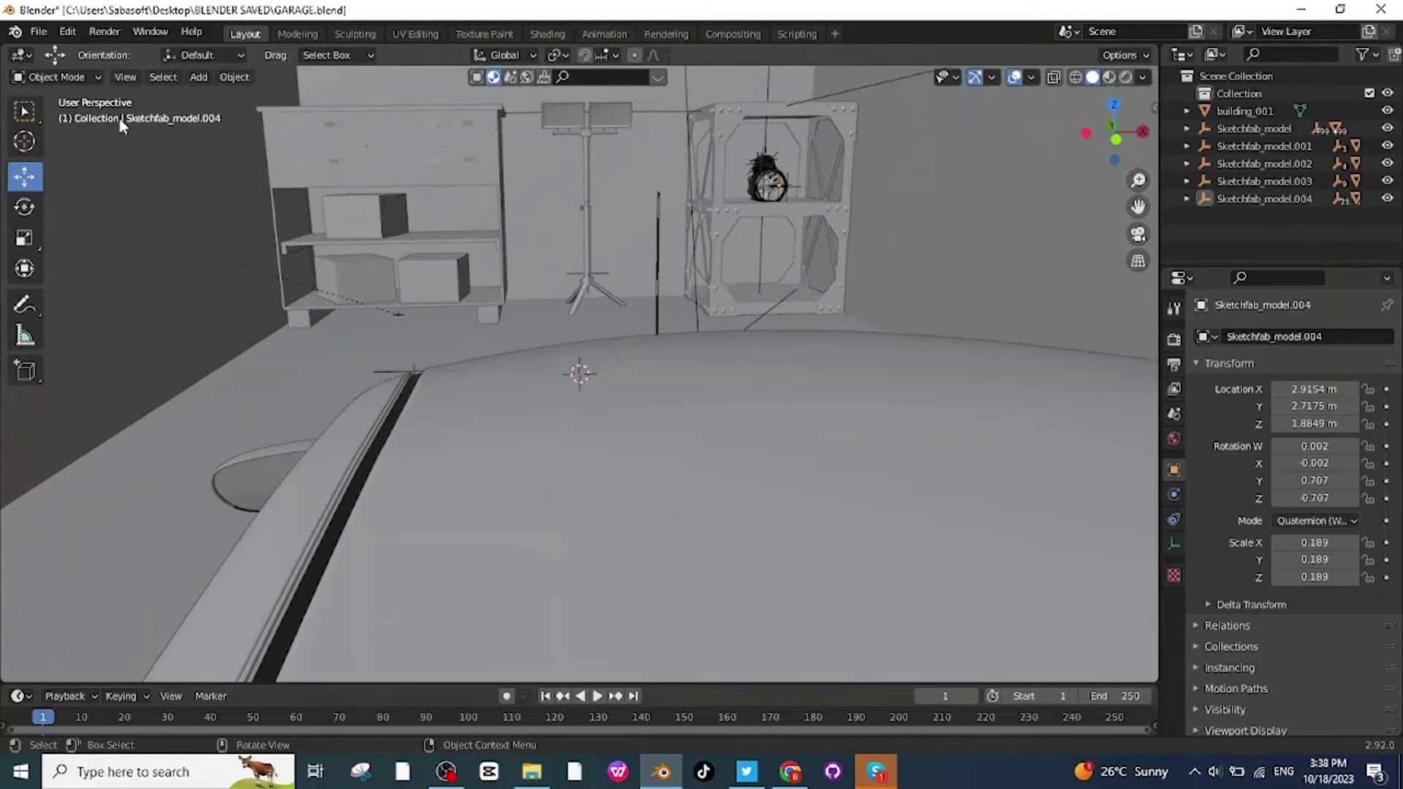
Step: Import claw_hammer_low-poly.glb as a glTF 2.0 model and enlarge it to a scale of about 2.522
{"action": "left_click", "coordinate": [630, 595]}
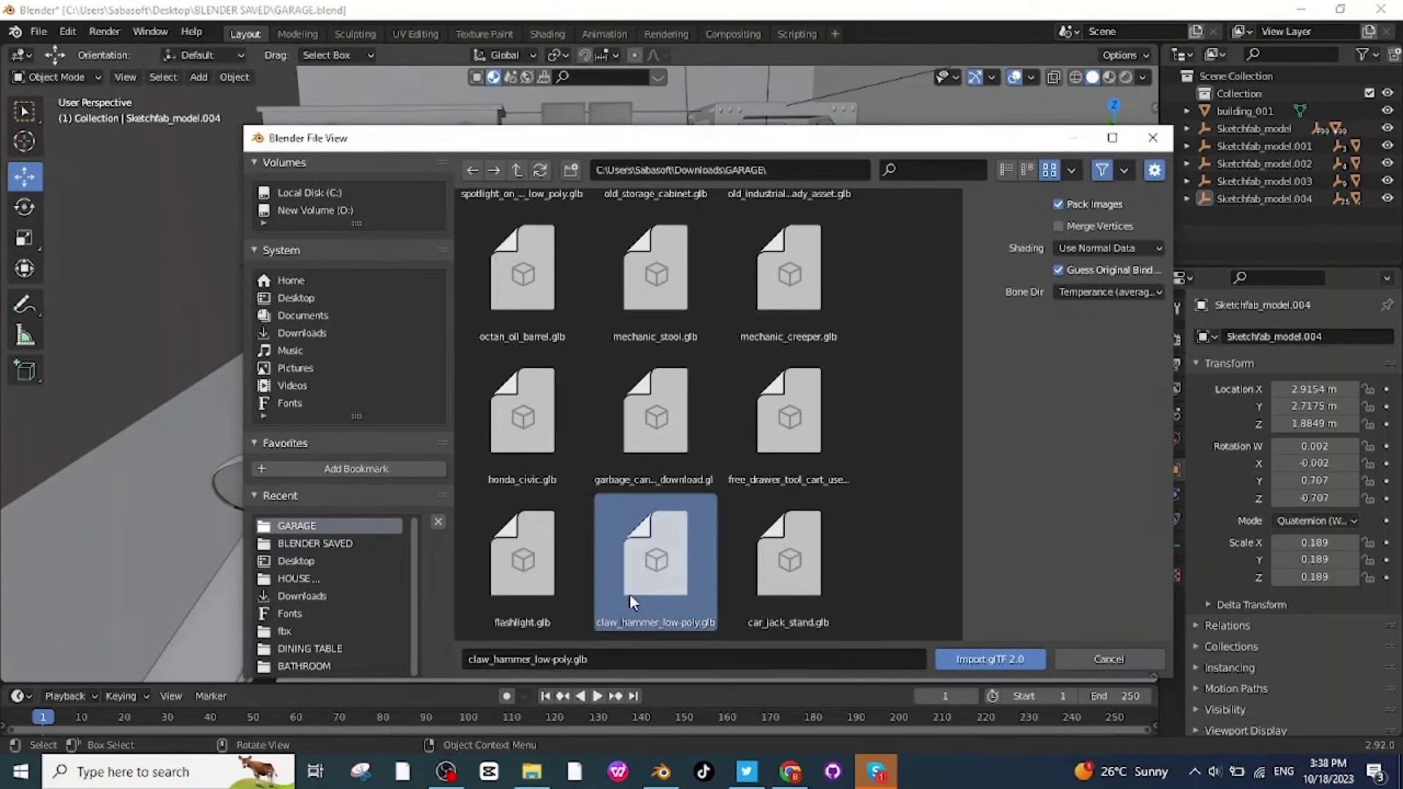
{"action": "left_click", "coordinate": [993, 660]}
{"action": "key", "text": "s"}
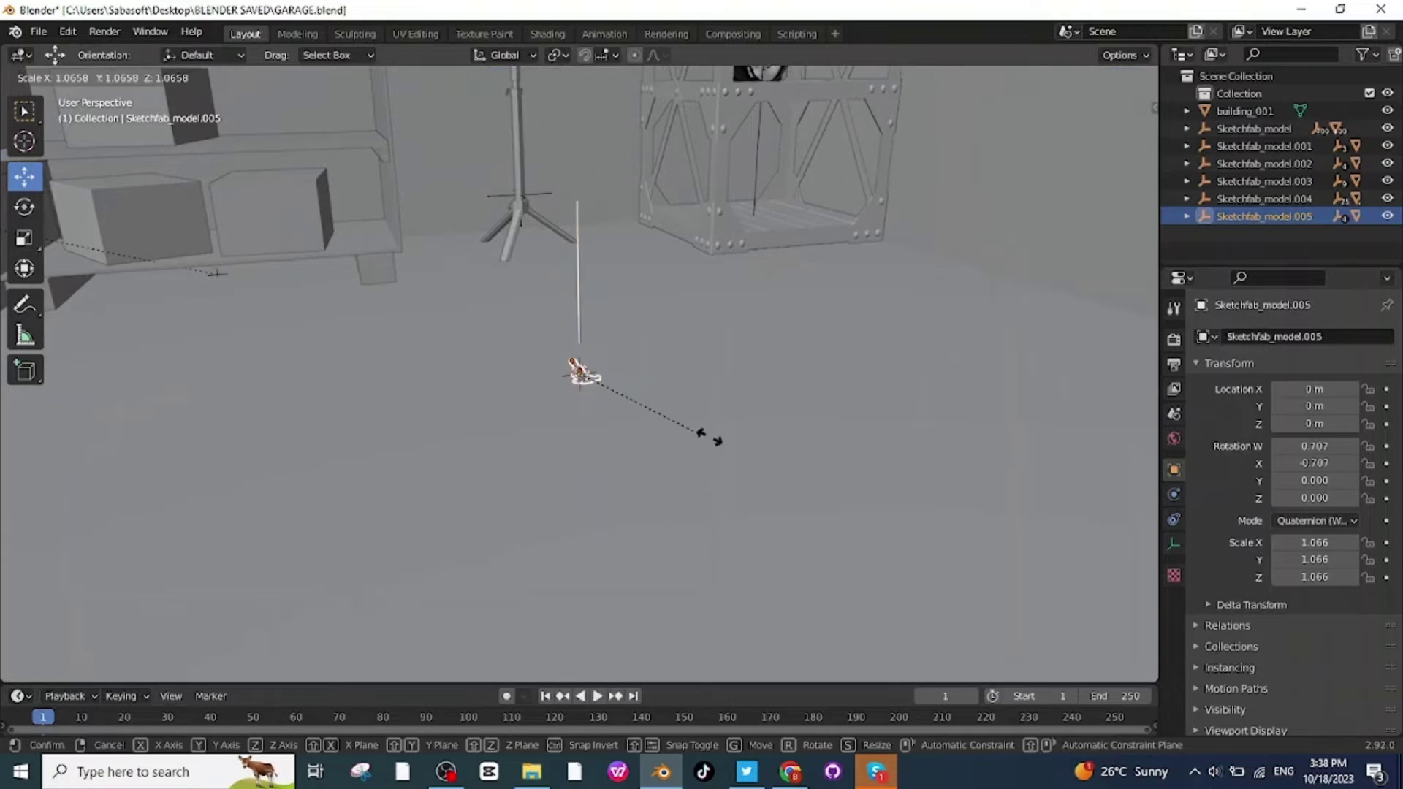
{"action": "left_click", "coordinate": [647, 358]}
Step: Place the hammer in the shelf's lower compartment at about X 2.78, Y 2.00, Z 0.59 m
{"action": "key", "text": "g"}
{"action": "key", "text": "x"}
{"action": "left_click_drag", "start_coordinate": [884, 341], "coordinate": [893, 339]}
{"action": "left_click_drag", "start_coordinate": [854, 308], "coordinate": [861, 227]}
{"action": "scroll", "coordinate": [894, 305], "scroll_direction": "up", "scroll_amount": 2}
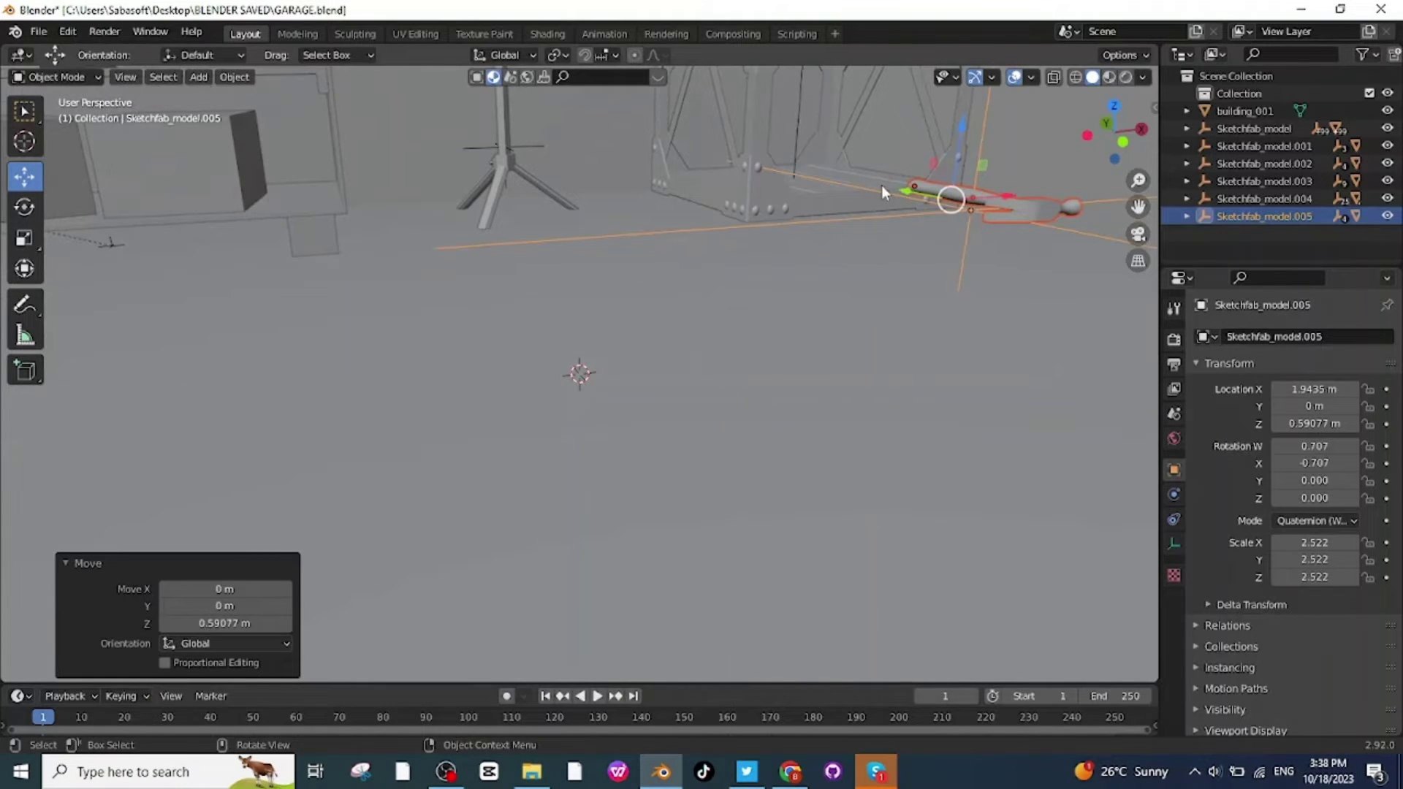
{"action": "key", "text": "g"}
{"action": "key", "text": "y"}
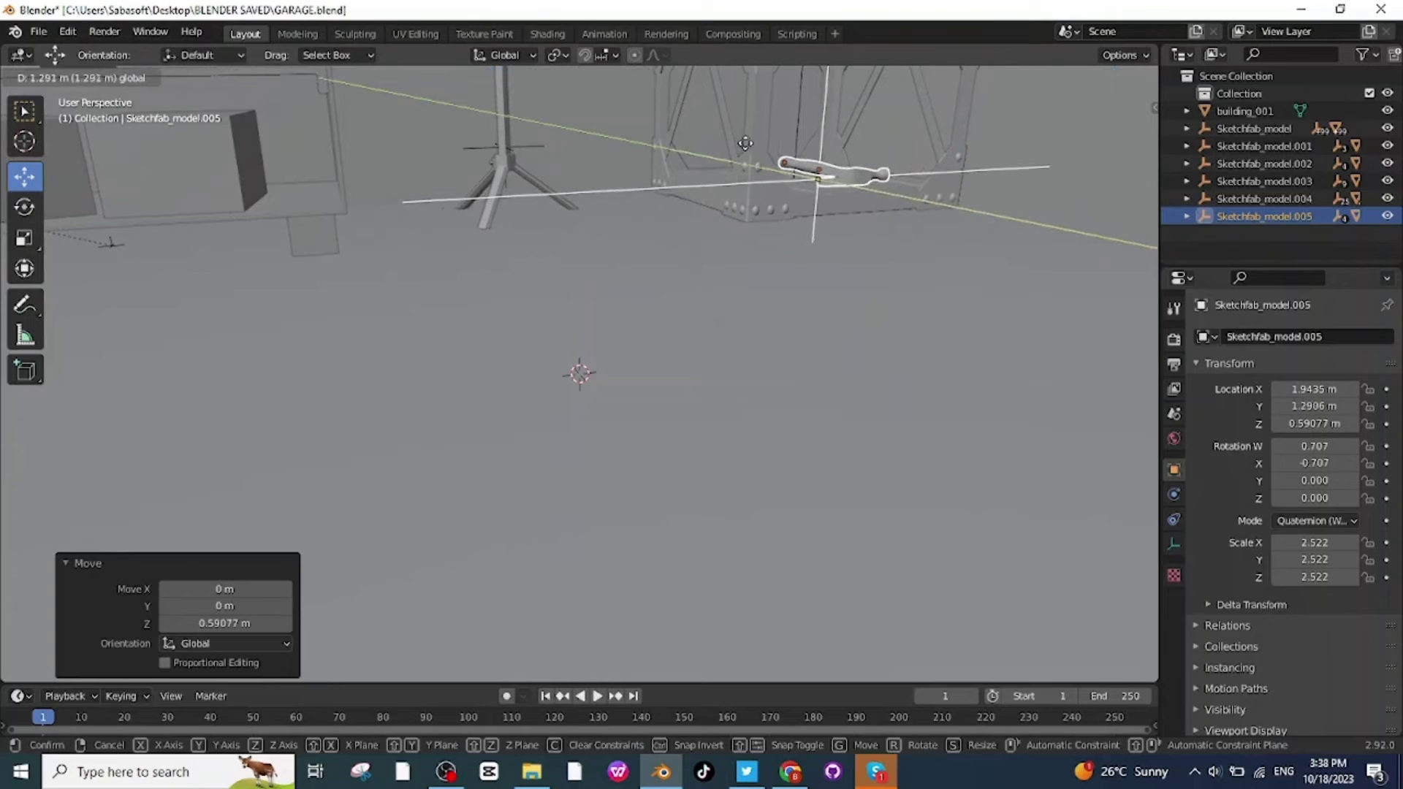
{"action": "left_click", "coordinate": [730, 139]}
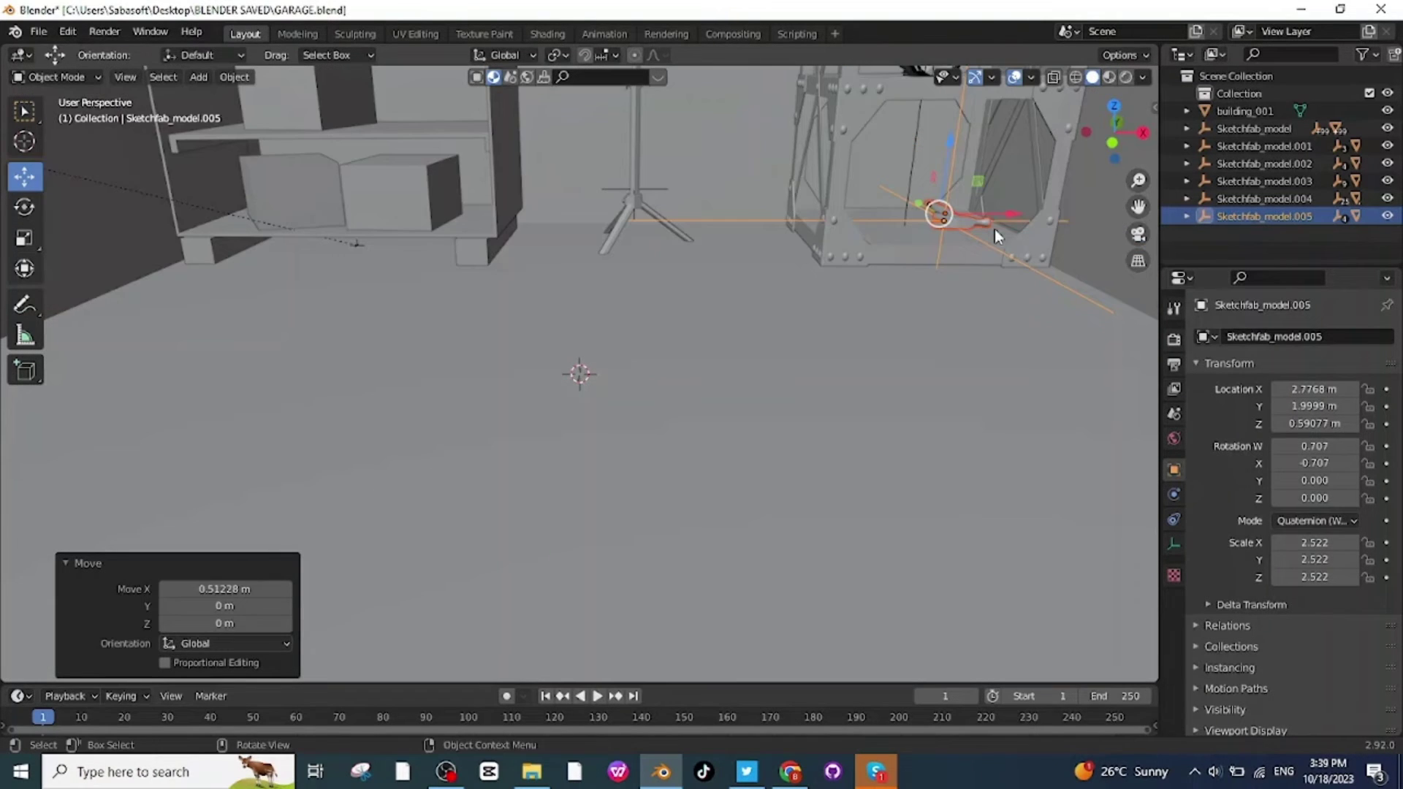
Step: Duplicate the hammer twice along X, about 0.4 m apart, and move all three hammers deeper into the shelf along Y
{"action": "key", "text": "shift+d"}
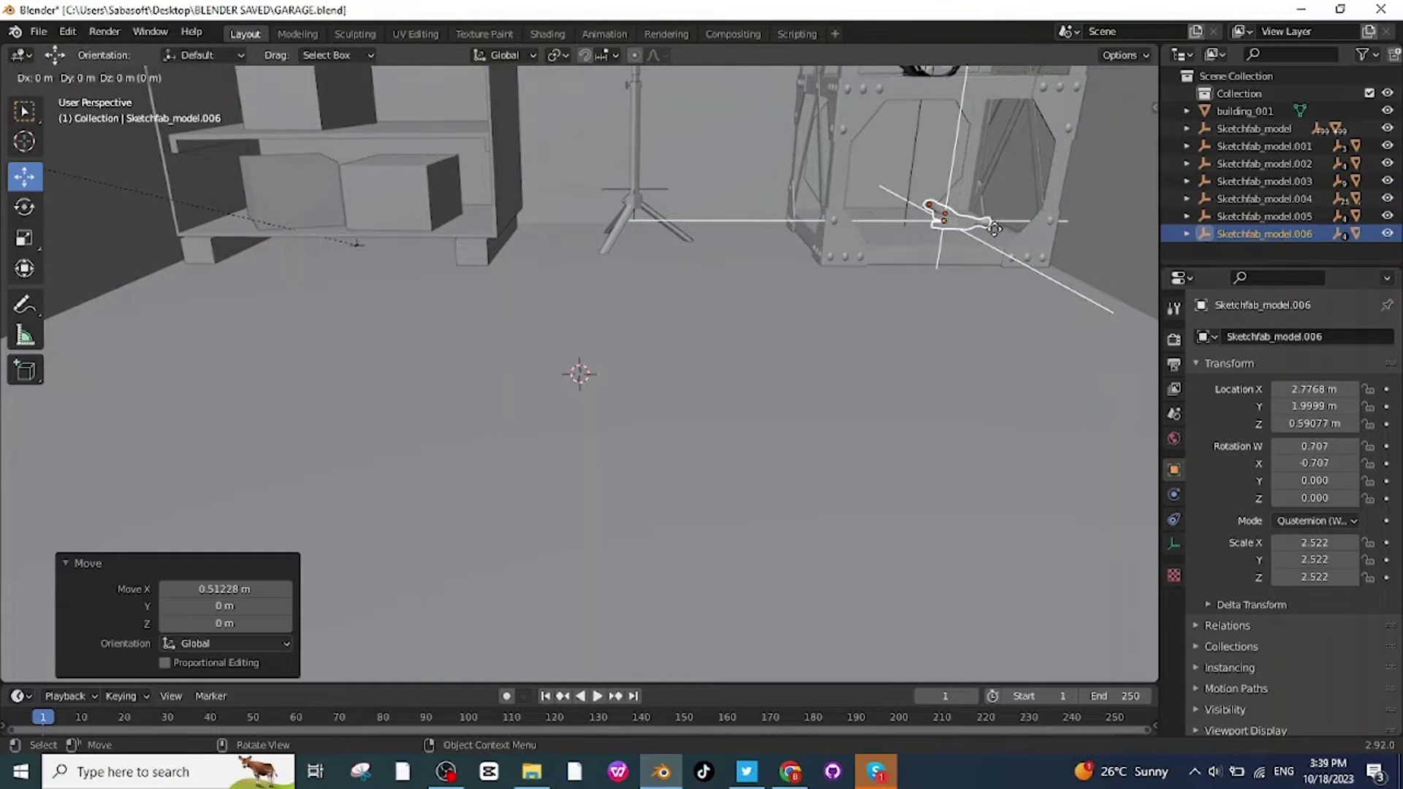
{"action": "left_click", "coordinate": [943, 234]}
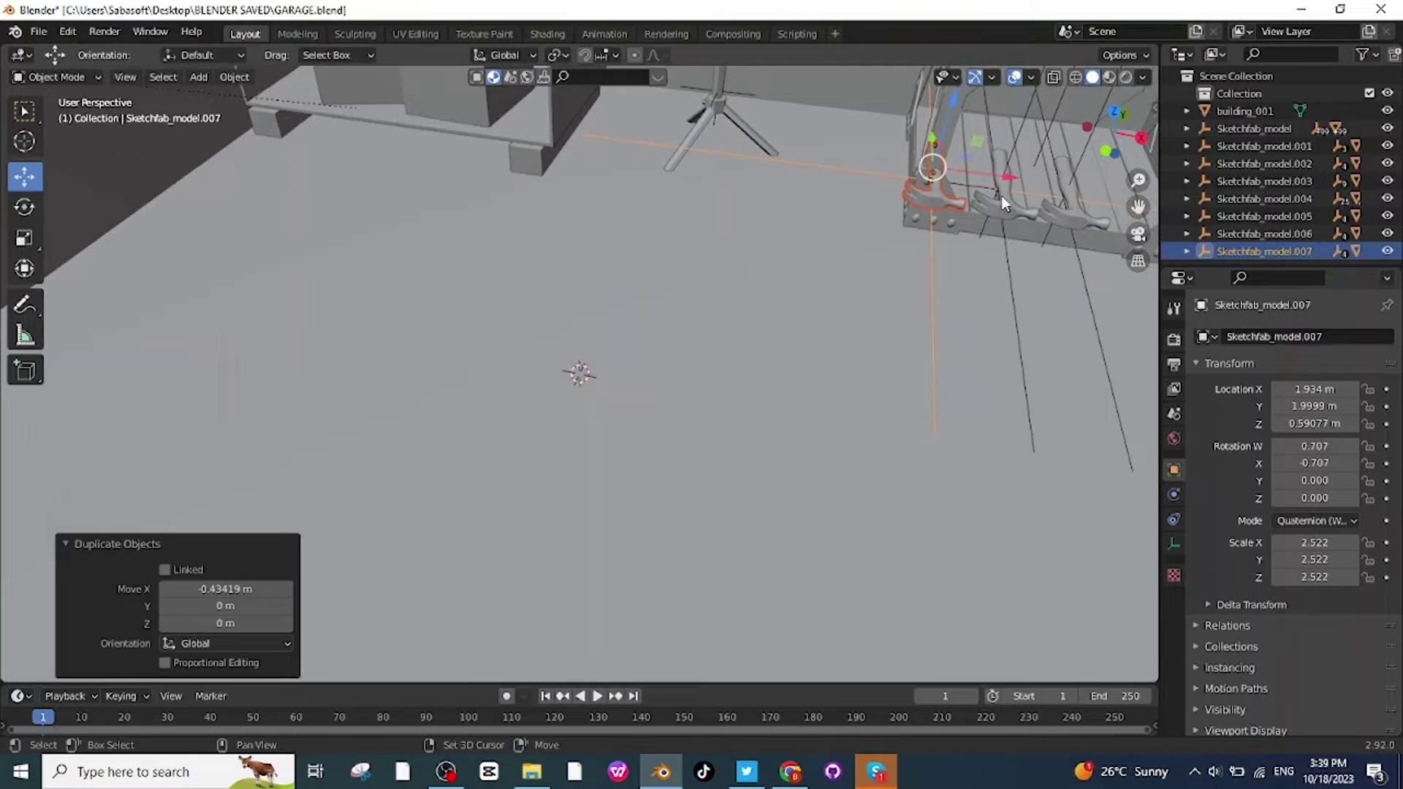
{"action": "left_click", "coordinate": [1008, 203], "text": "shift"}
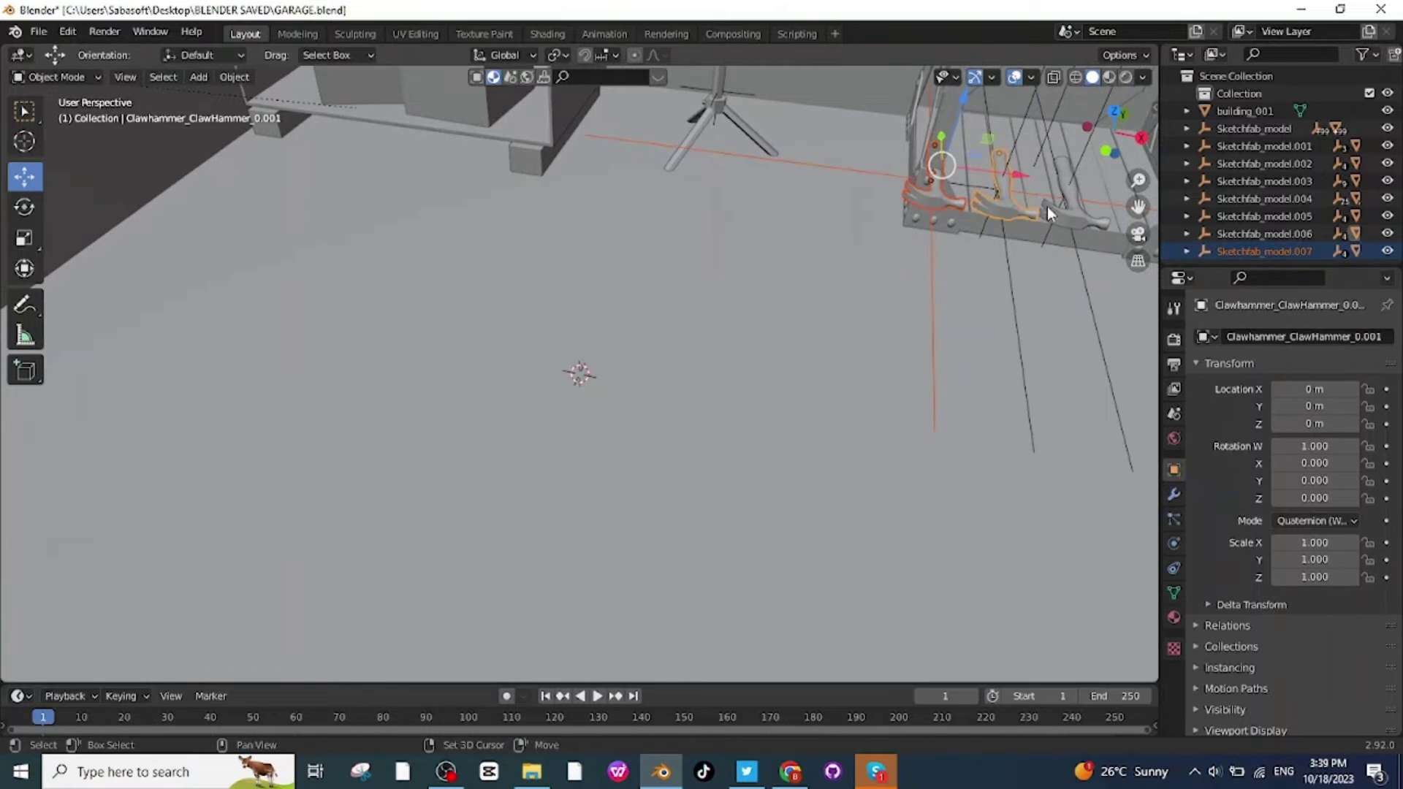
{"action": "left_click", "coordinate": [1069, 210], "text": "shift"}
{"action": "key", "text": "g"}
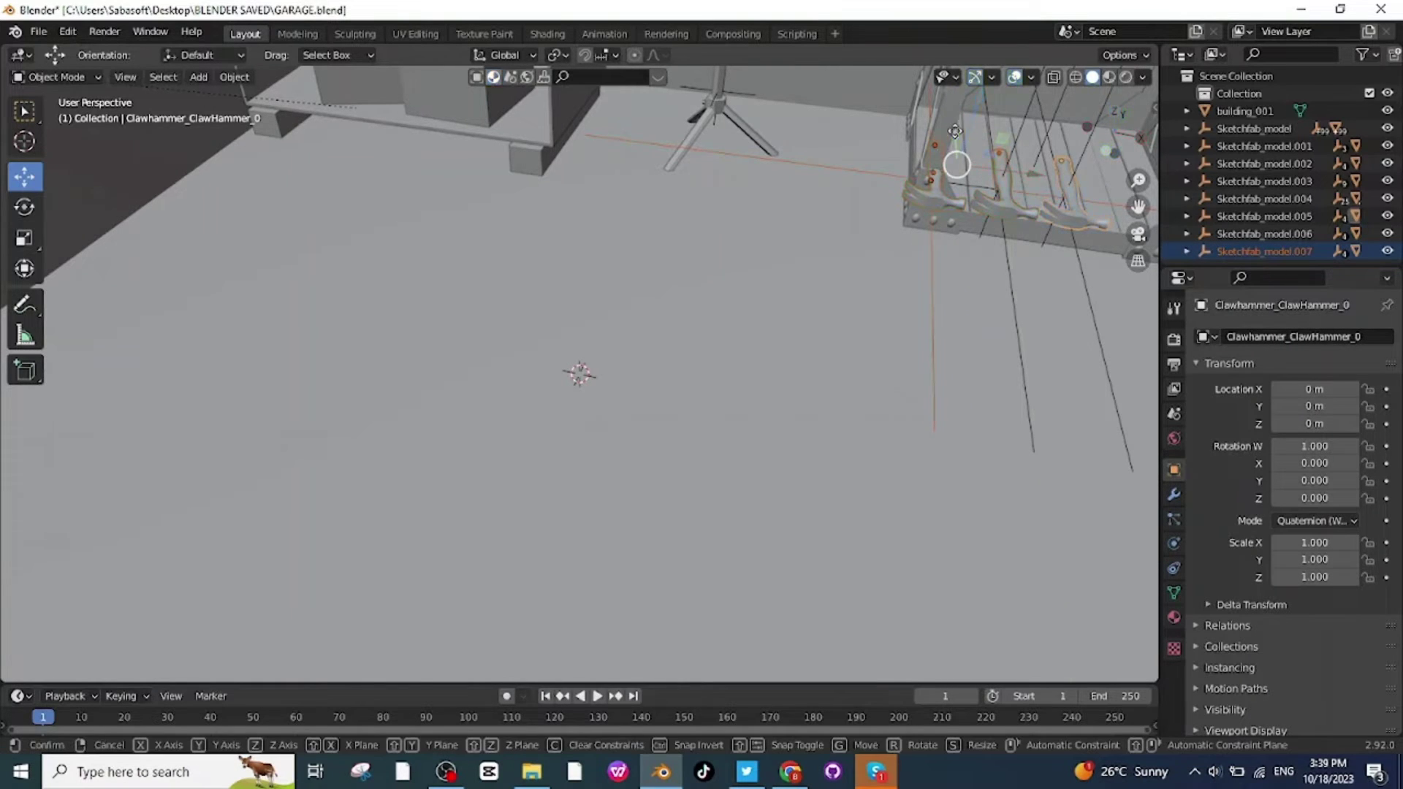
{"action": "key", "text": "y"}
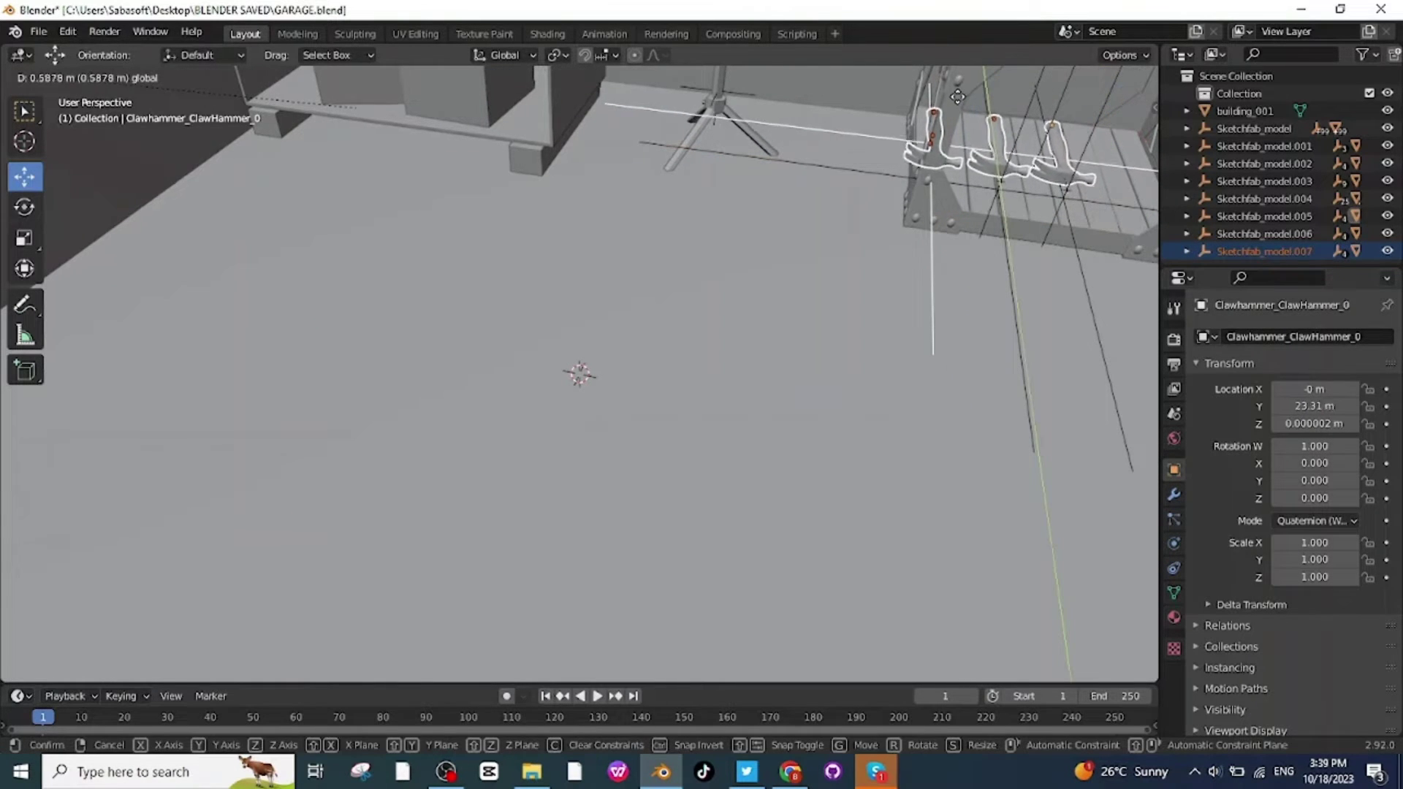
{"action": "left_click", "coordinate": [1084, 146]}
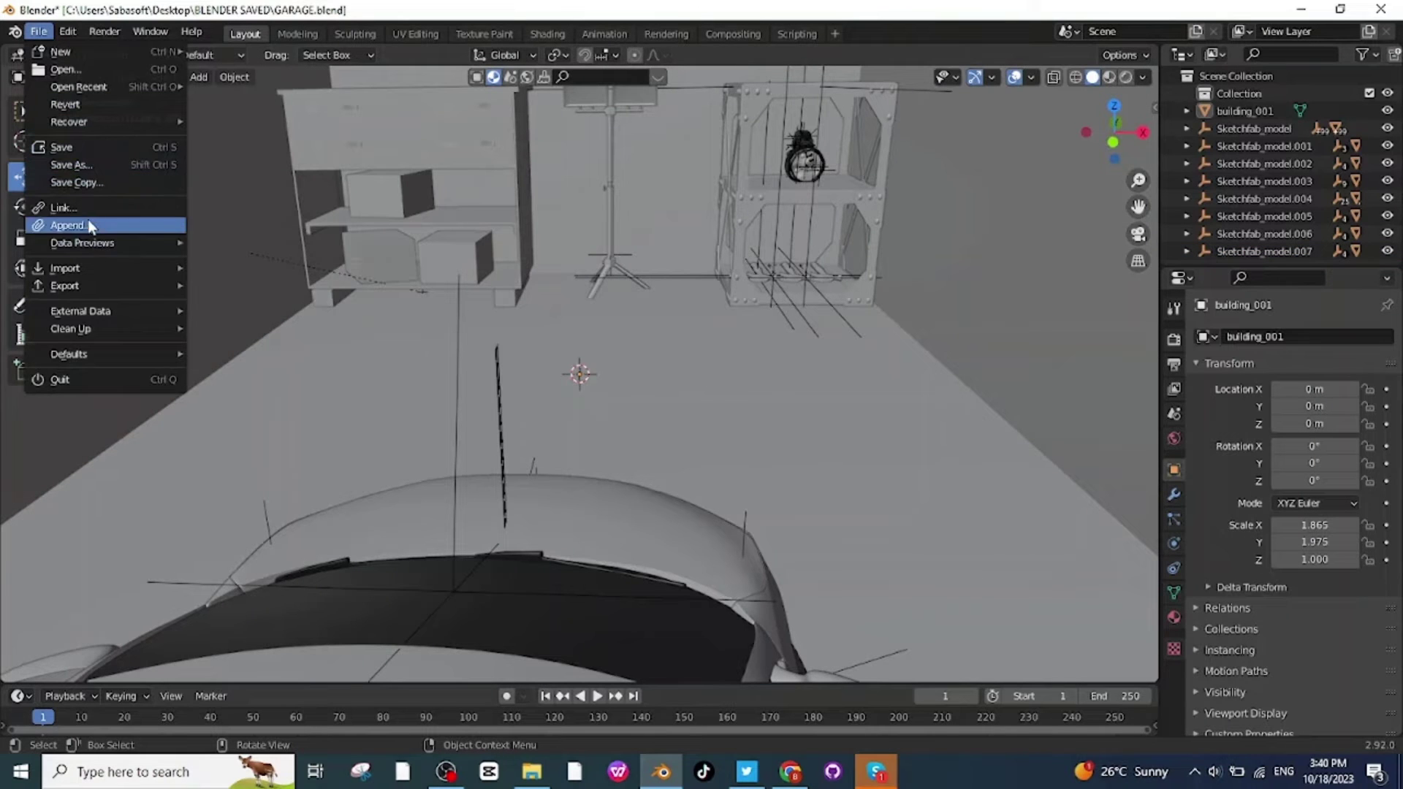
Step: Import free_drawer_tool_cart_used.glb as a glTF 2.0 model and shrink it to a scale of about 0.050
{"action": "mouse_move", "coordinate": [114, 270]}
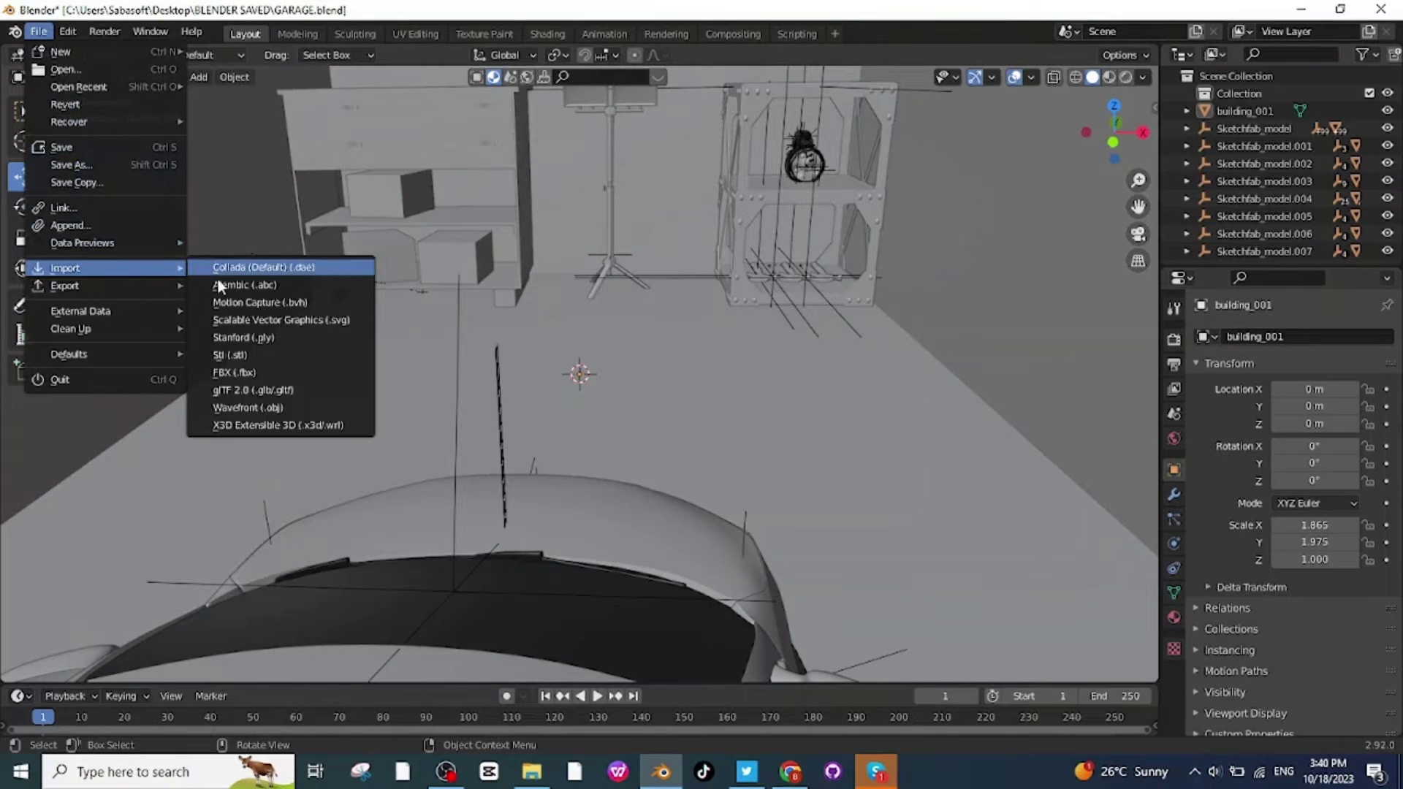
{"action": "left_click", "coordinate": [268, 393]}
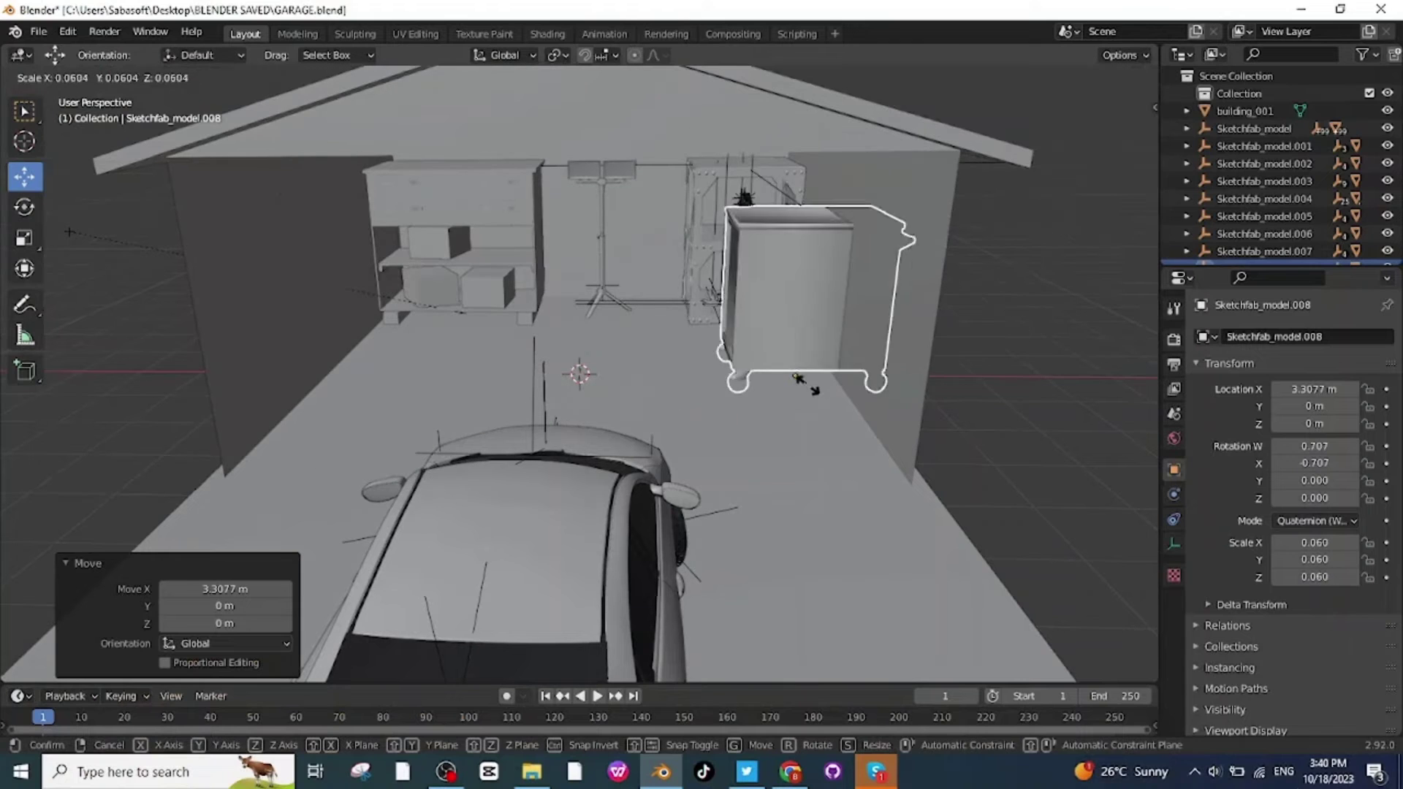
{"action": "left_click", "coordinate": [813, 384]}
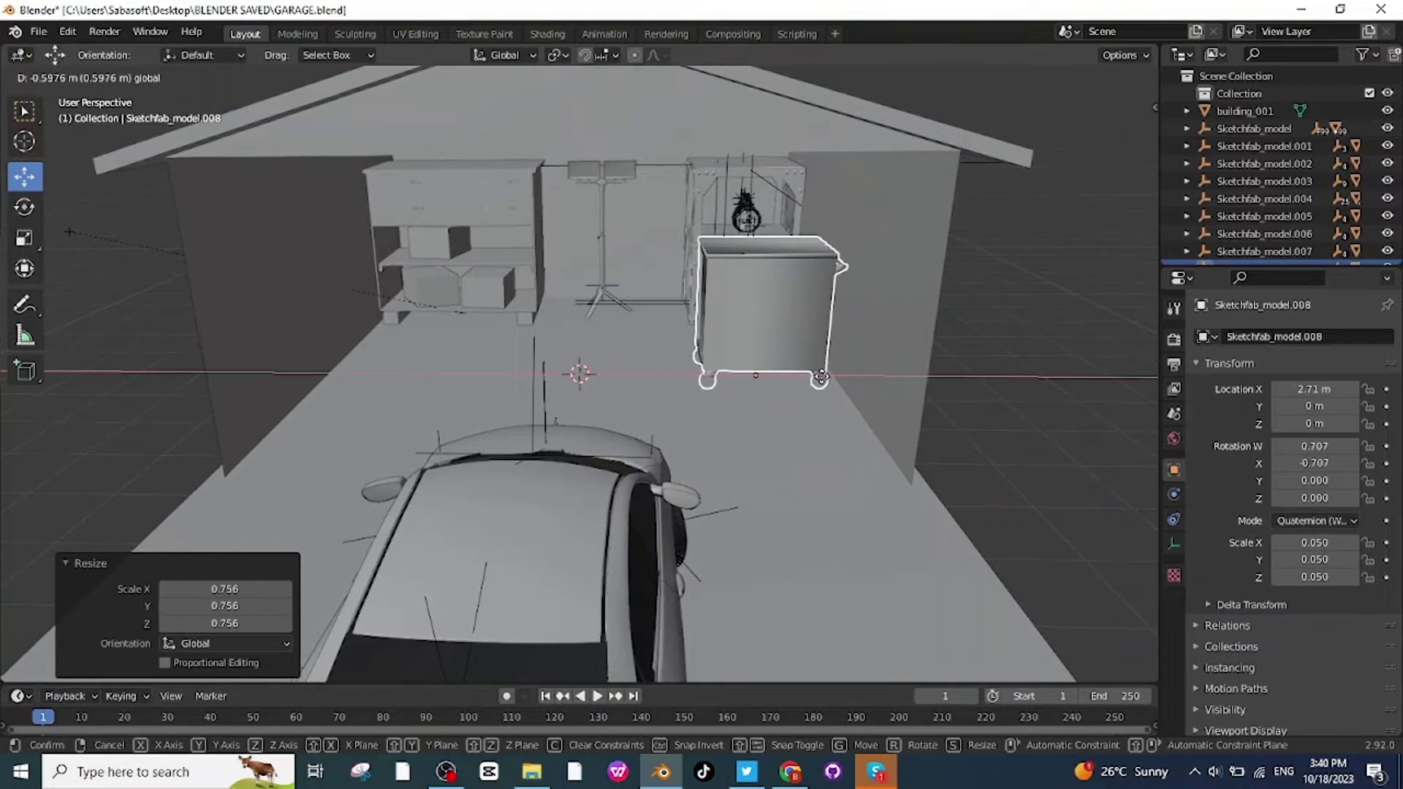
Step: Rotate the tool cart about -91.4° around Z, reduce it to about 0.046 scale, and place it by the workbench-side wall at about X -3.06, Y -2.64 m
{"action": "left_click_drag", "start_coordinate": [841, 385], "coordinate": [838, 386]}
{"action": "scroll", "coordinate": [838, 386], "scroll_direction": "up", "scroll_amount": 2}
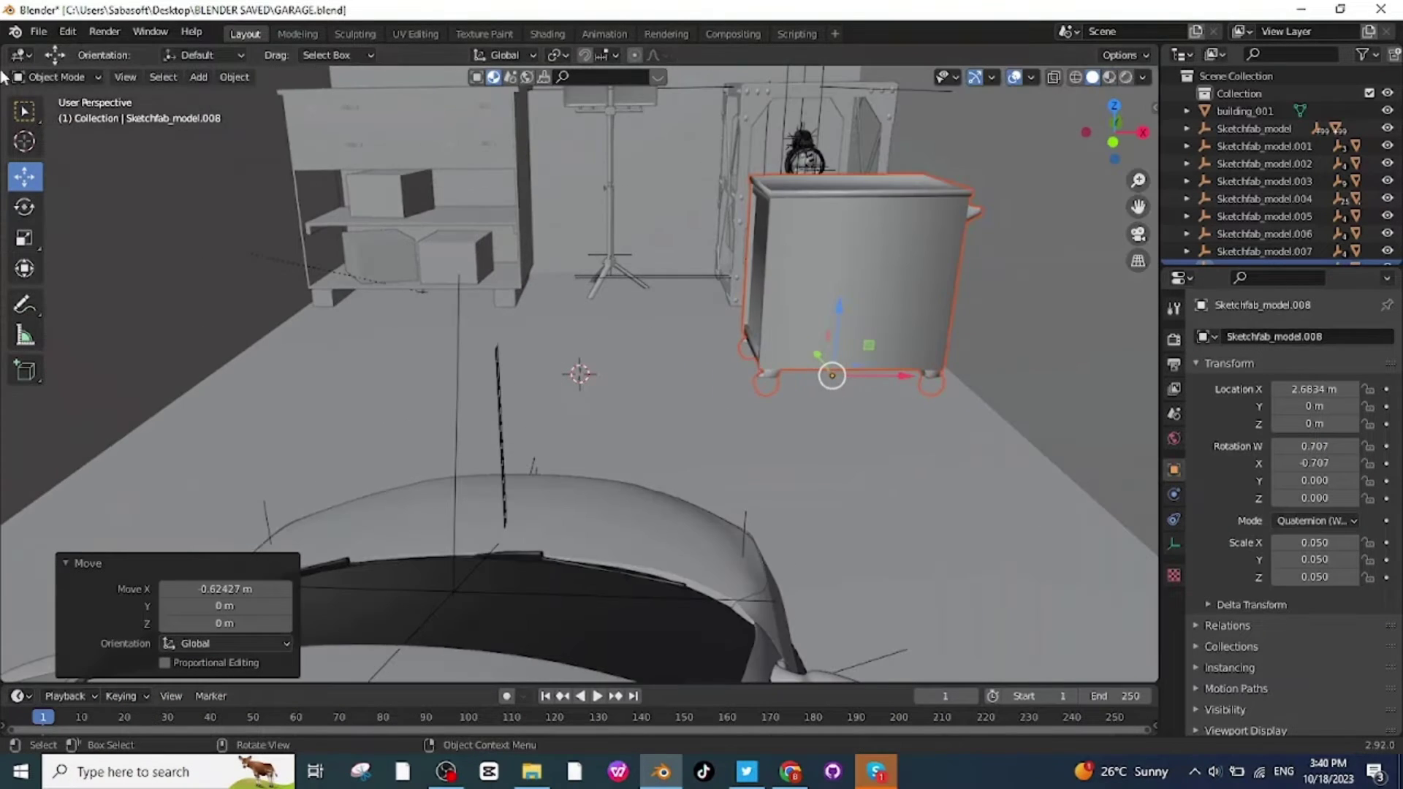
{"action": "left_click", "coordinate": [25, 210]}
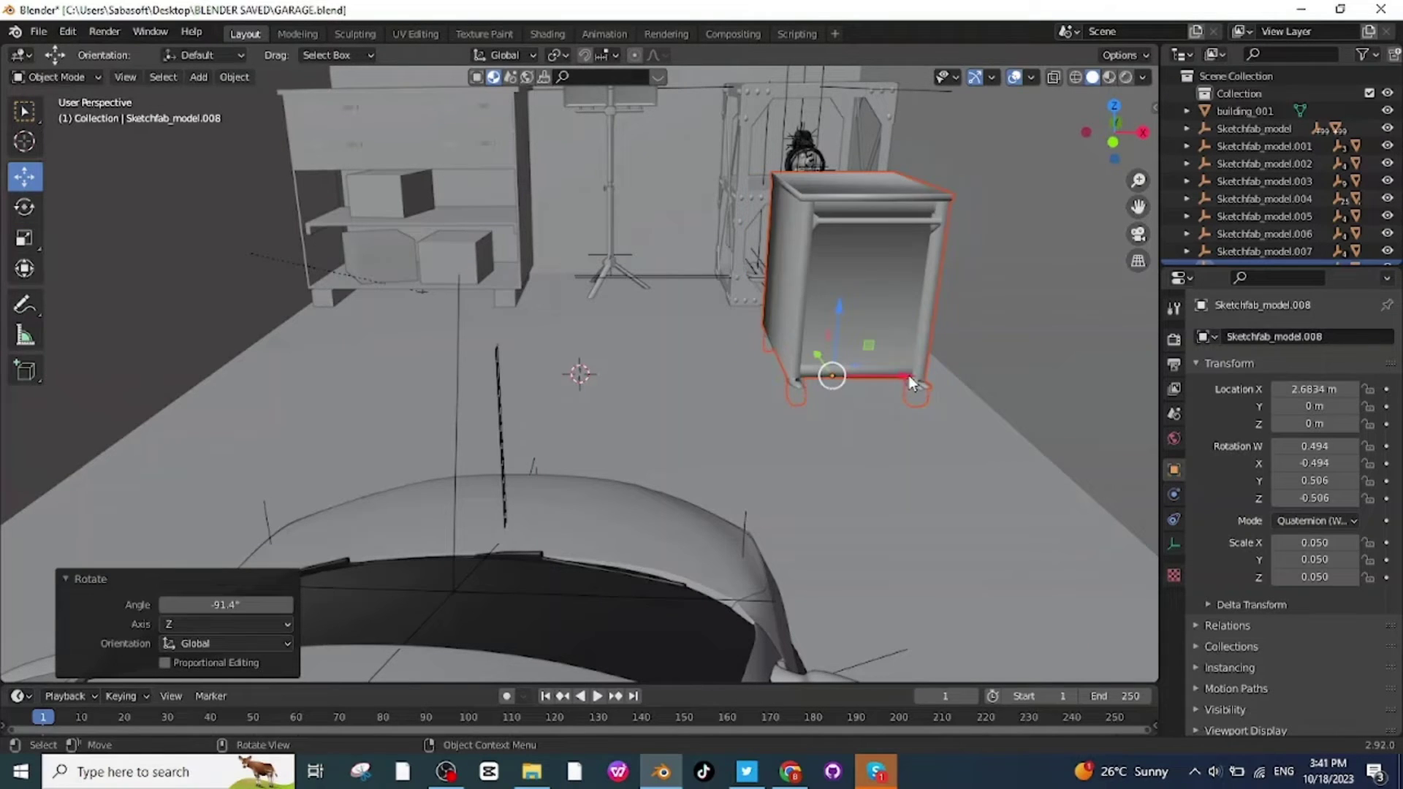
{"action": "left_click_drag", "start_coordinate": [909, 376], "coordinate": [399, 381]}
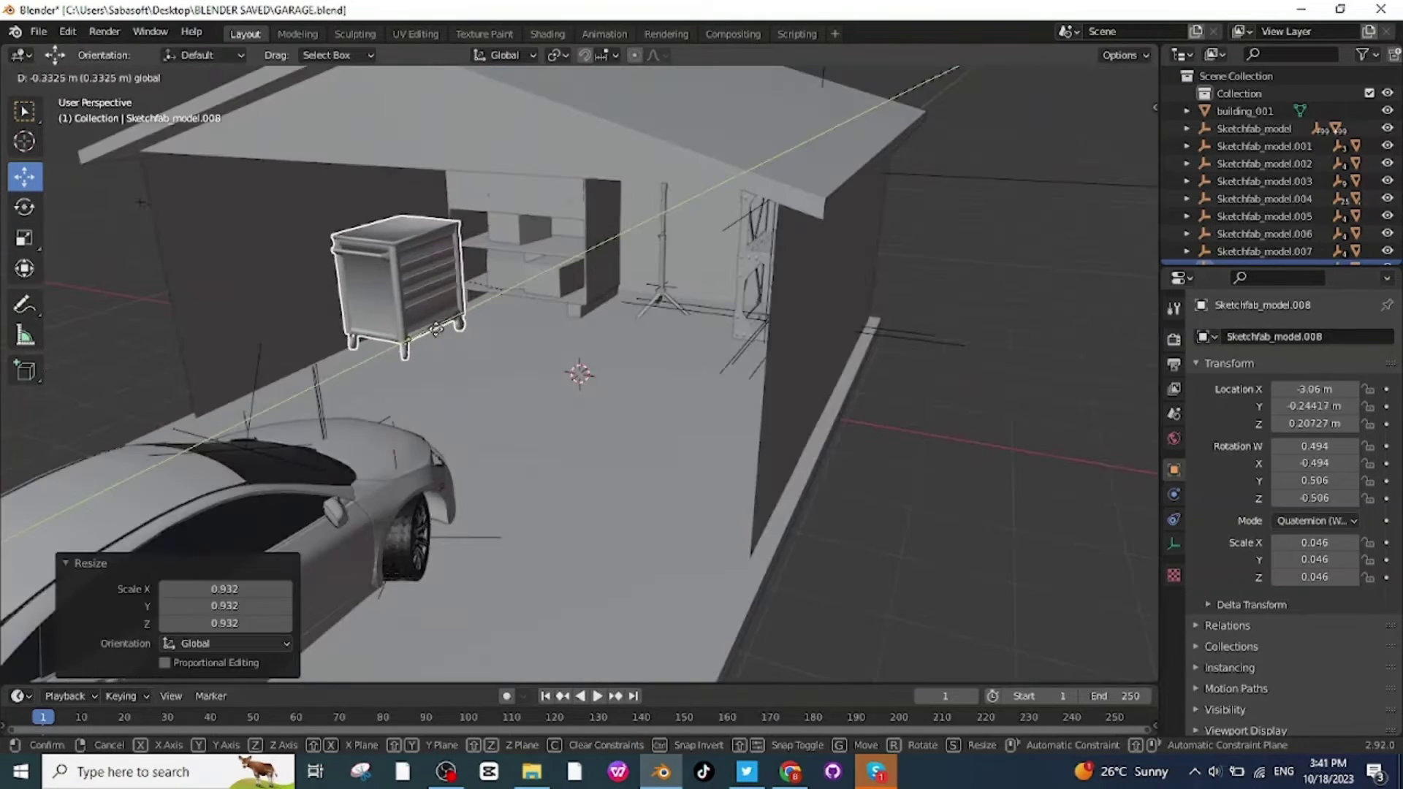
{"action": "left_click_drag", "start_coordinate": [438, 324], "coordinate": [378, 345]}
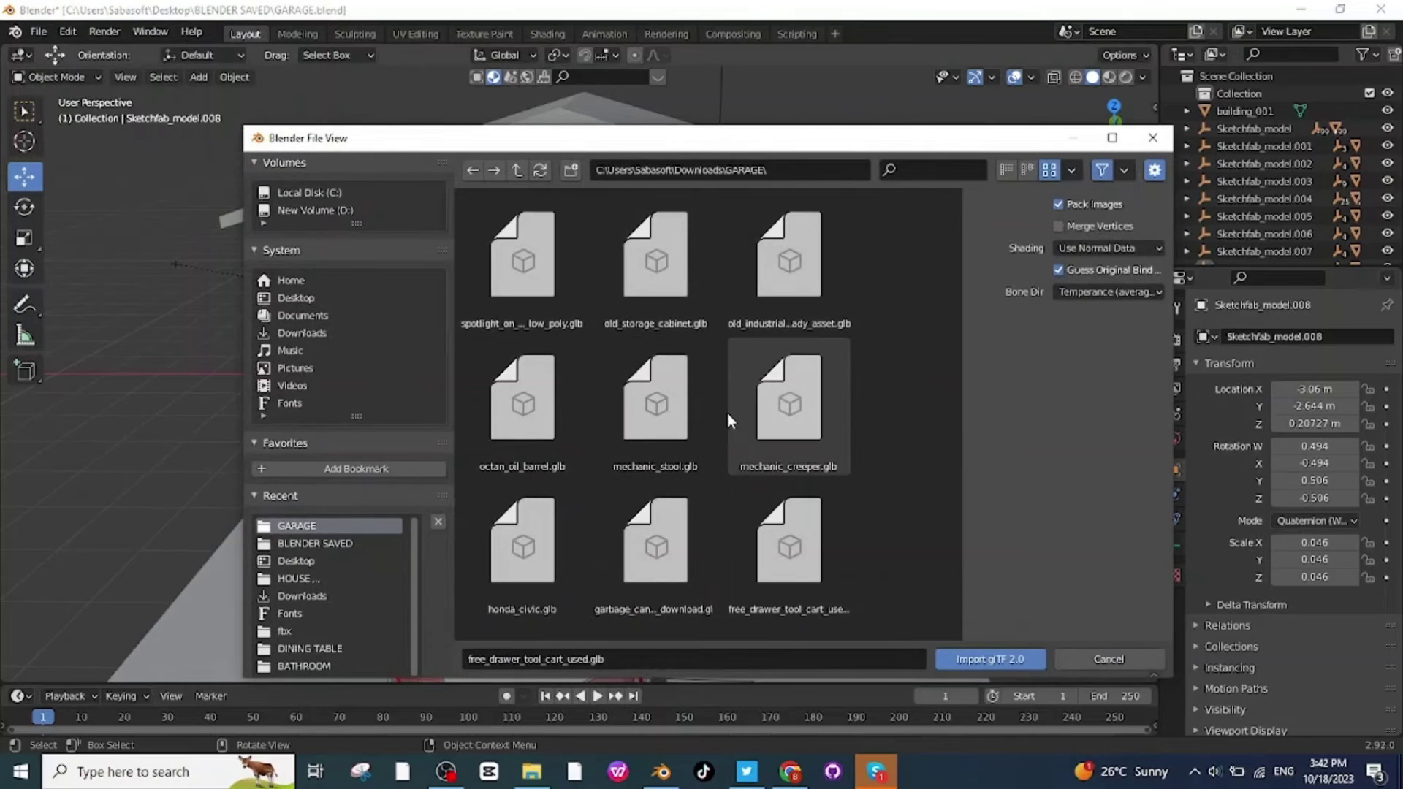
Step: Import octan_oil_barrel.glb, shrink it to a scale of about 0.019, and raise it about 0.38 m onto the garage floor
{"action": "left_click", "coordinate": [568, 423]}
{"action": "key", "text": "Return"}
{"action": "key", "text": "s"}
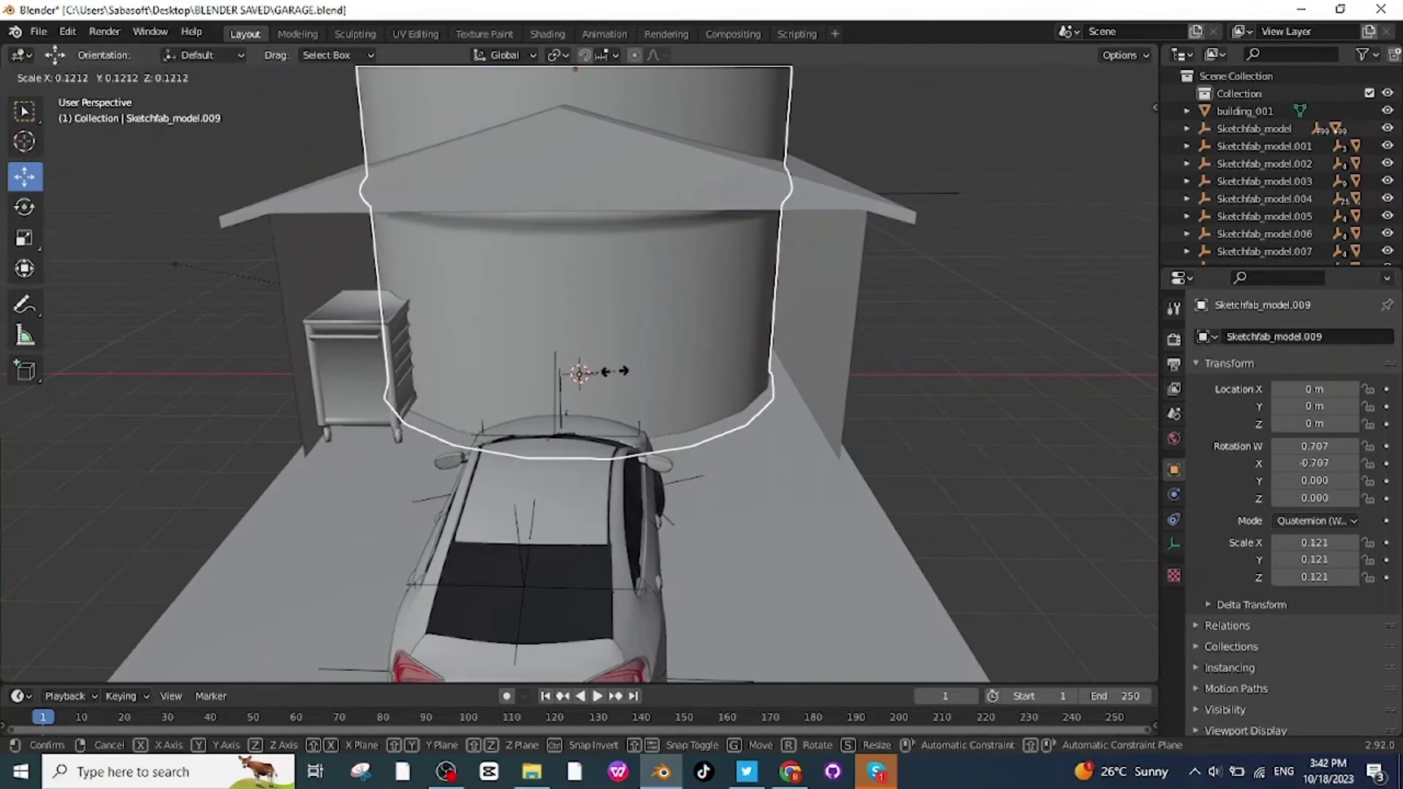
{"action": "left_click", "coordinate": [730, 437]}
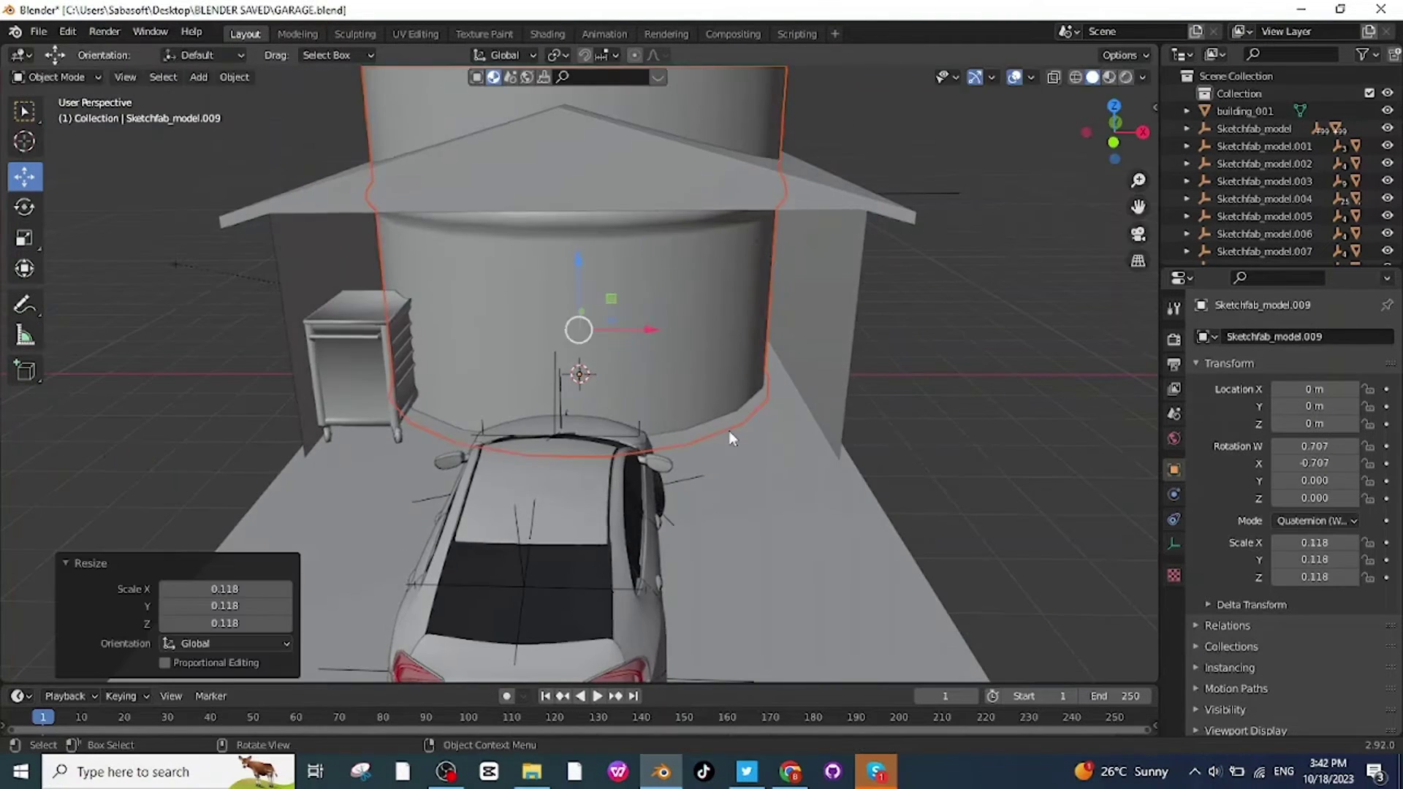
{"action": "key", "text": "s"}
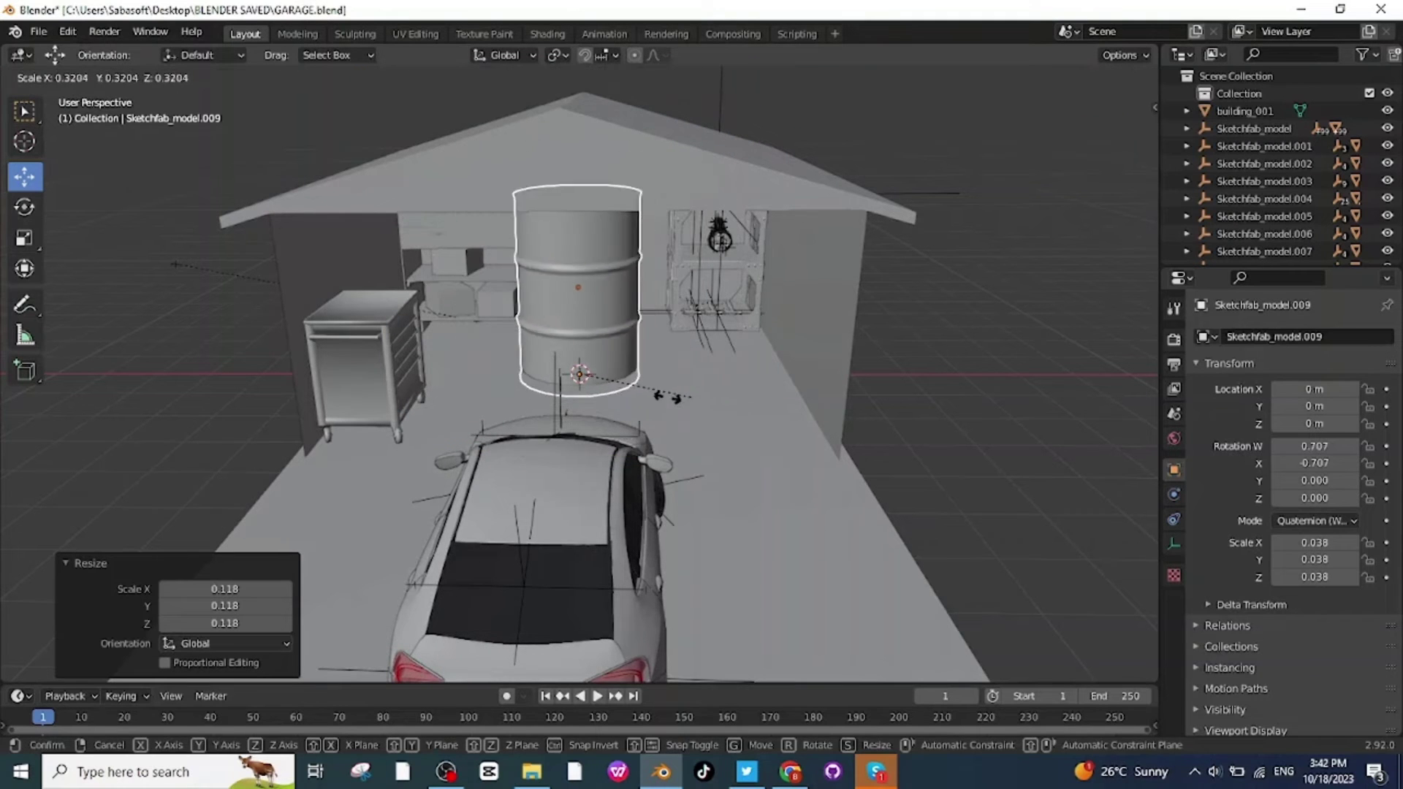
{"action": "left_click", "coordinate": [583, 300]}
{"action": "left_click_drag", "start_coordinate": [582, 300], "coordinate": [584, 268]}
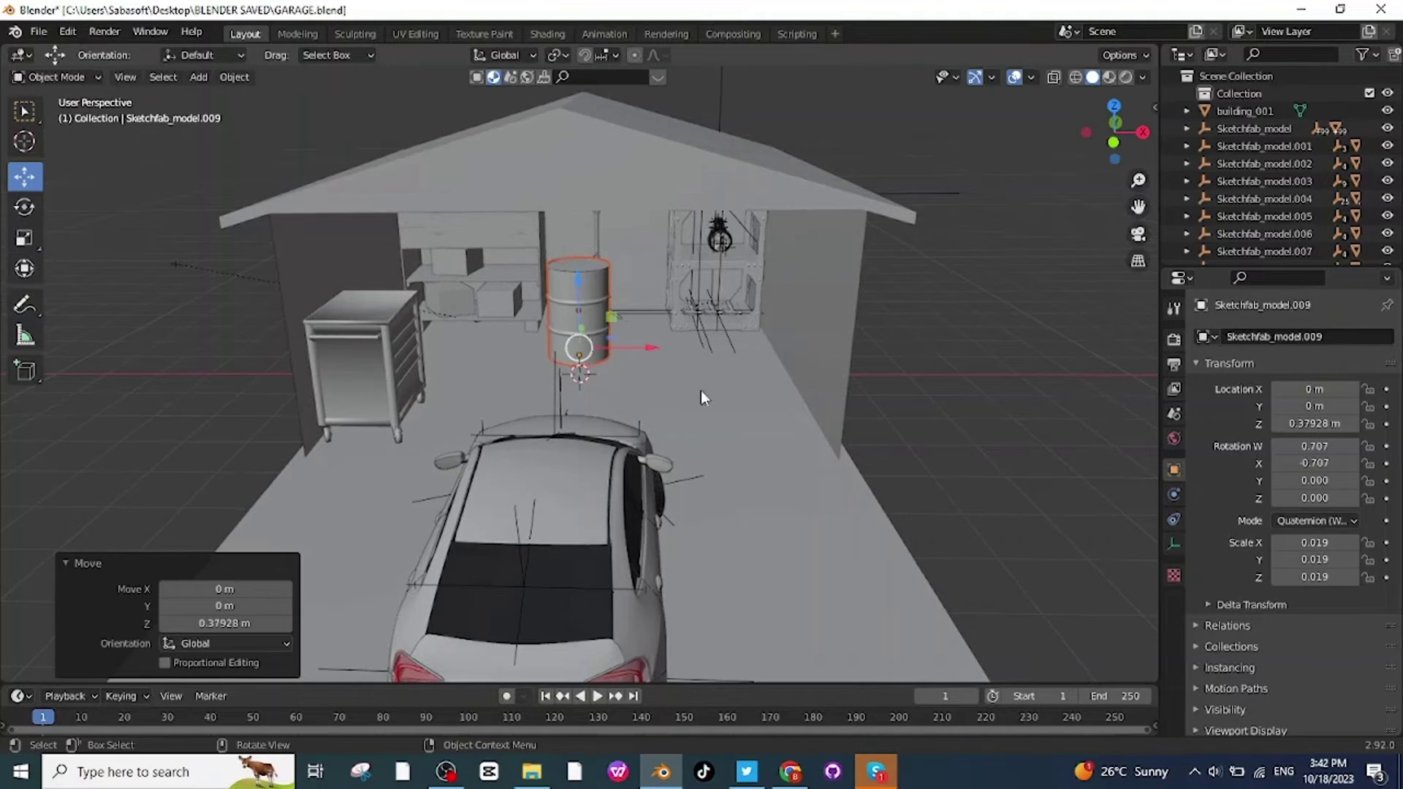
Step: Place the oil barrel at about X -2.70, Y 0.24 m and duplicate it along Y toward the tool cart to about -1.09 m
{"action": "mouse_move", "coordinate": [703, 415]}
{"action": "middle_mouse_down"}
{"action": "mouse_move", "coordinate": [660, 411]}
{"action": "mouse_move", "coordinate": [646, 366]}
{"action": "middle_mouse_up"}
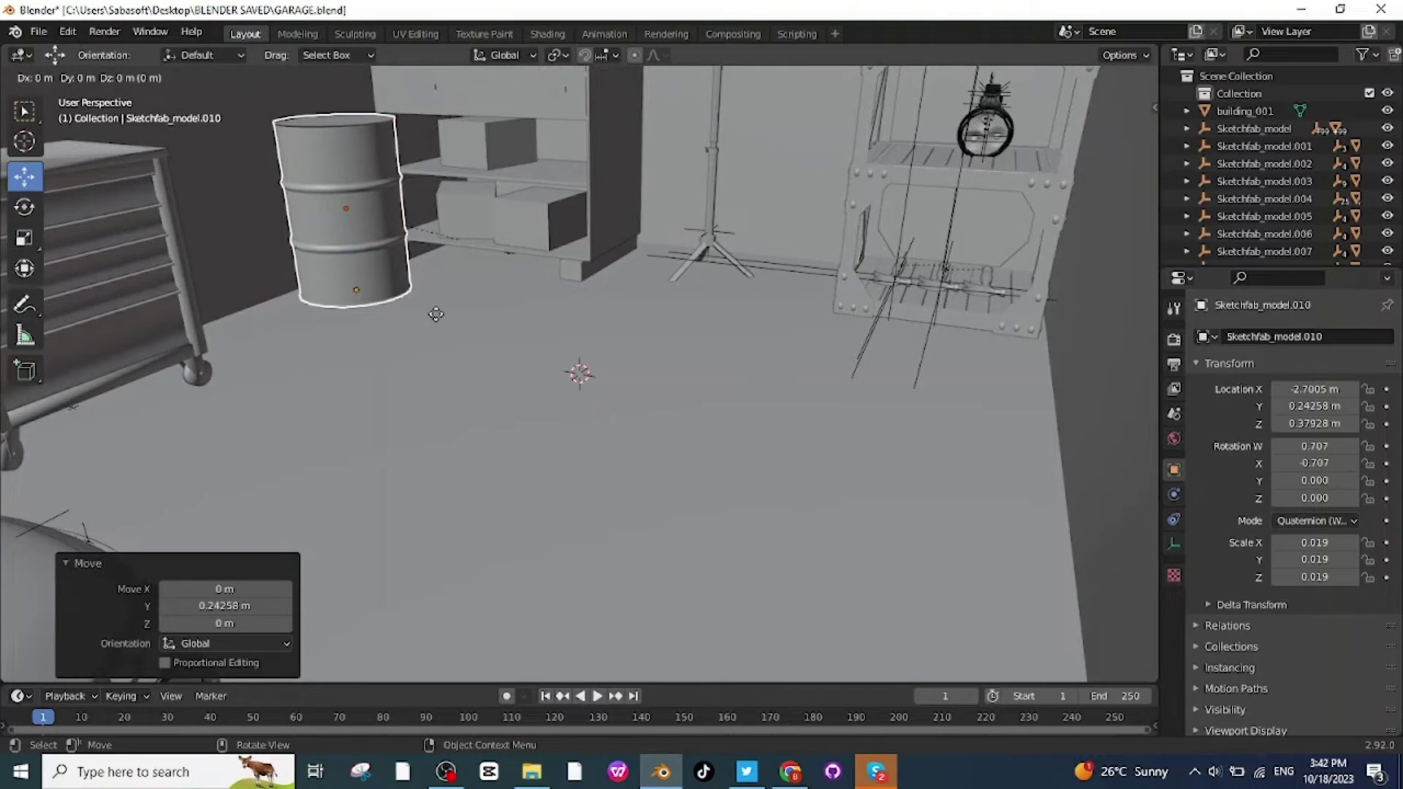
{"action": "left_click", "coordinate": [369, 328]}
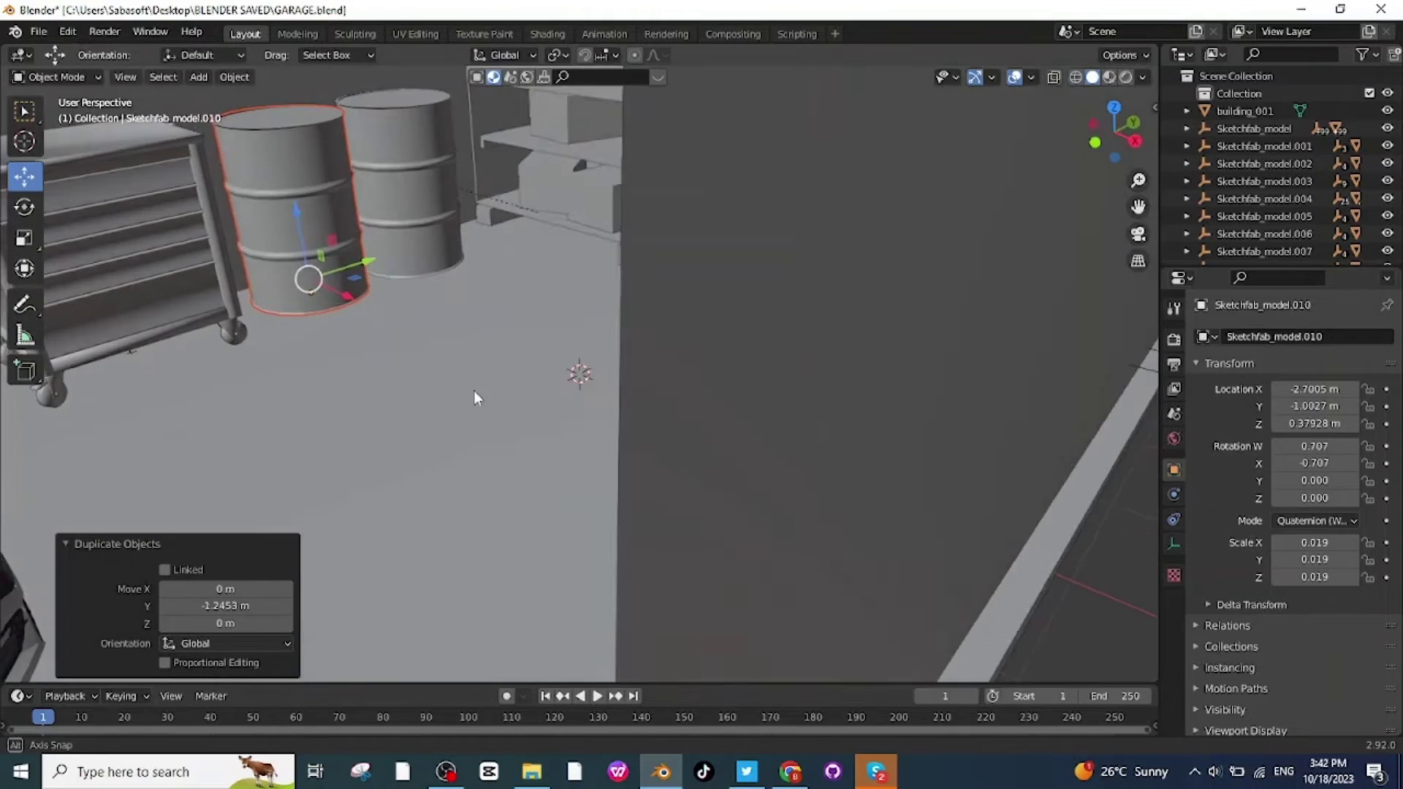
{"action": "mouse_move", "coordinate": [474, 392]}
{"action": "middle_mouse_down"}
{"action": "mouse_move", "coordinate": [457, 391]}
{"action": "mouse_move", "coordinate": [472, 387]}
{"action": "middle_mouse_up"}
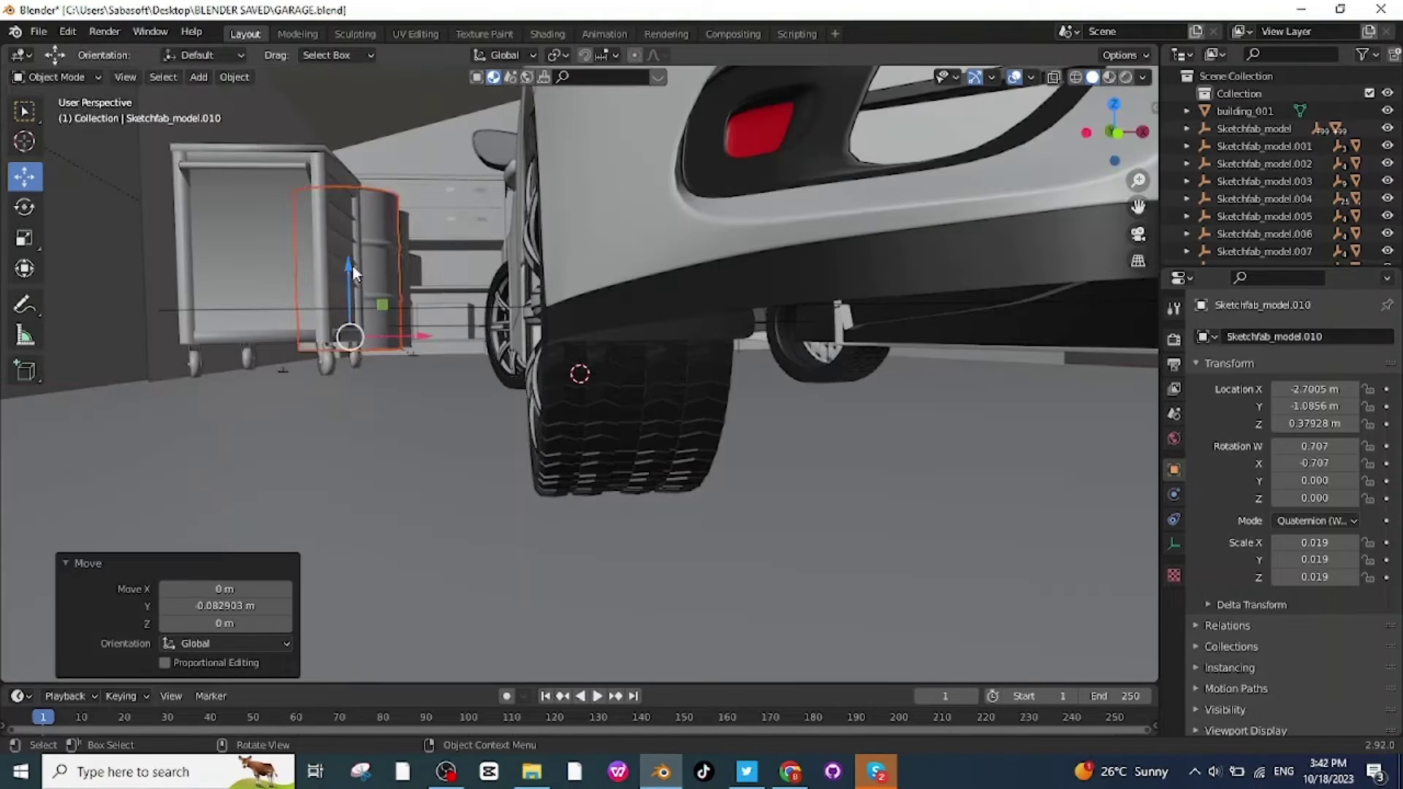
Step: Select both oil barrels and shift them along X closer to the side wall behind the tool cart
{"action": "left_click_drag", "start_coordinate": [353, 267], "coordinate": [371, 284]}
{"action": "left_click", "coordinate": [404, 281]}
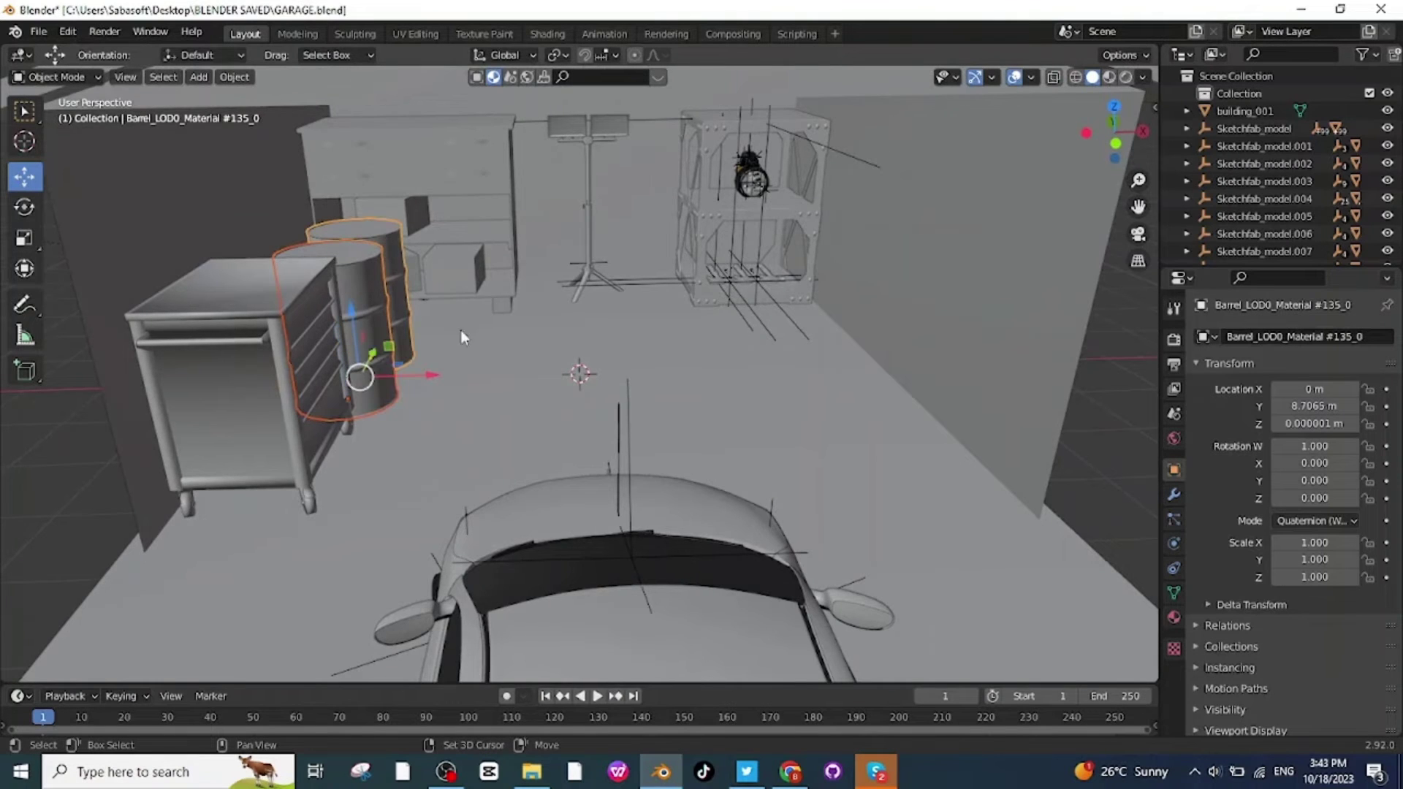
{"action": "left_click_drag", "start_coordinate": [431, 376], "coordinate": [410, 377]}
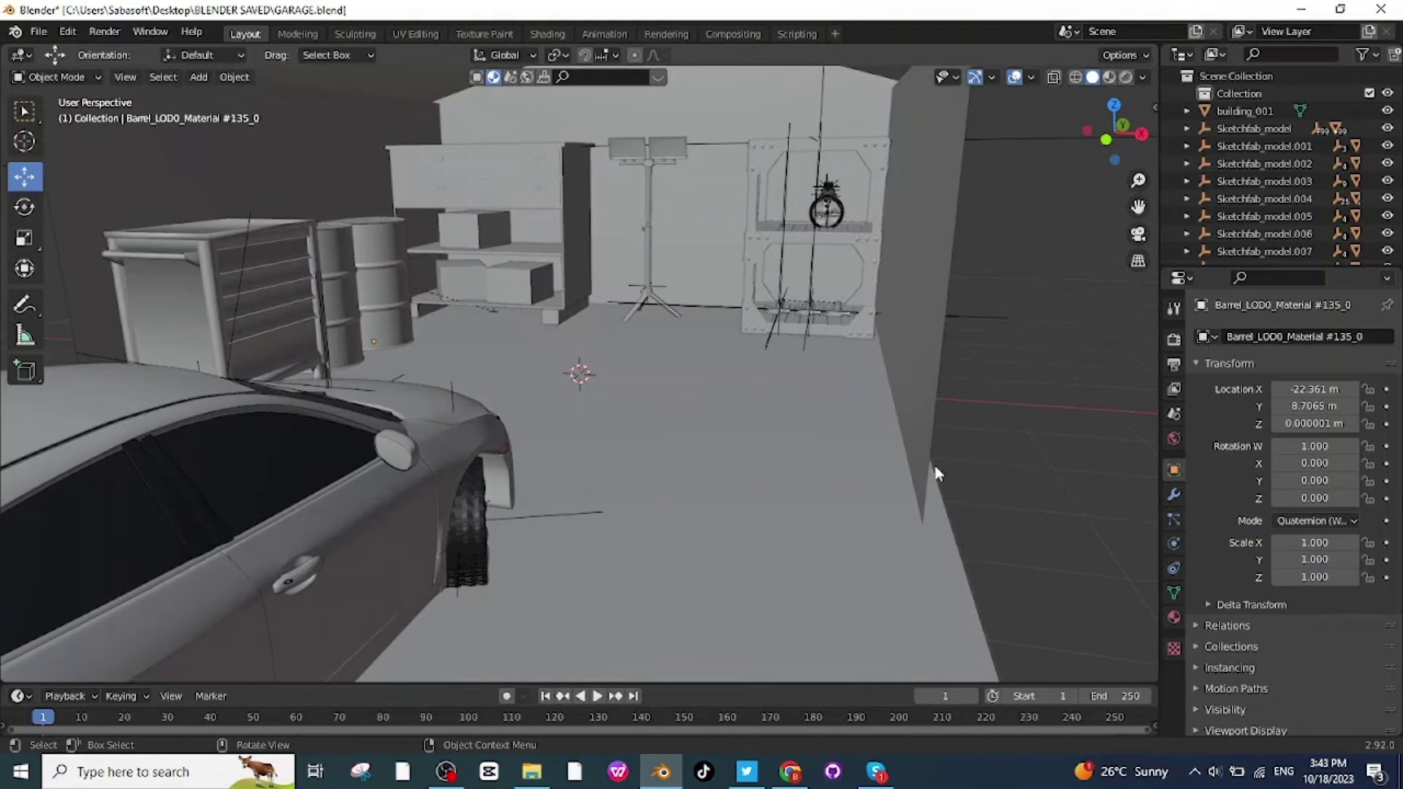
Step: Import mechanic_creeper.glb and enlarge it to a scale of about 2.79
{"action": "left_click", "coordinate": [37, 33]}
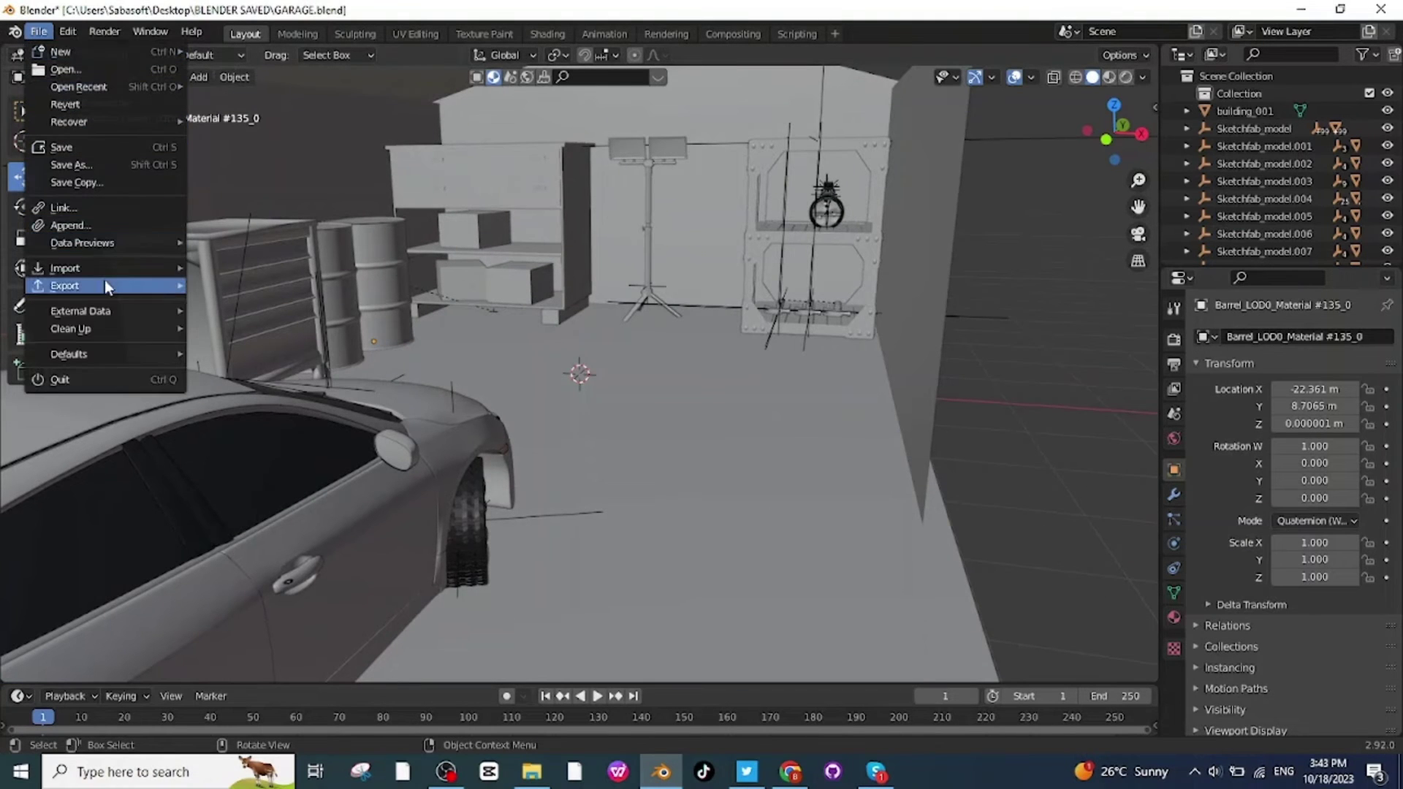
{"action": "mouse_move", "coordinate": [142, 267]}
{"action": "left_click", "coordinate": [261, 385]}
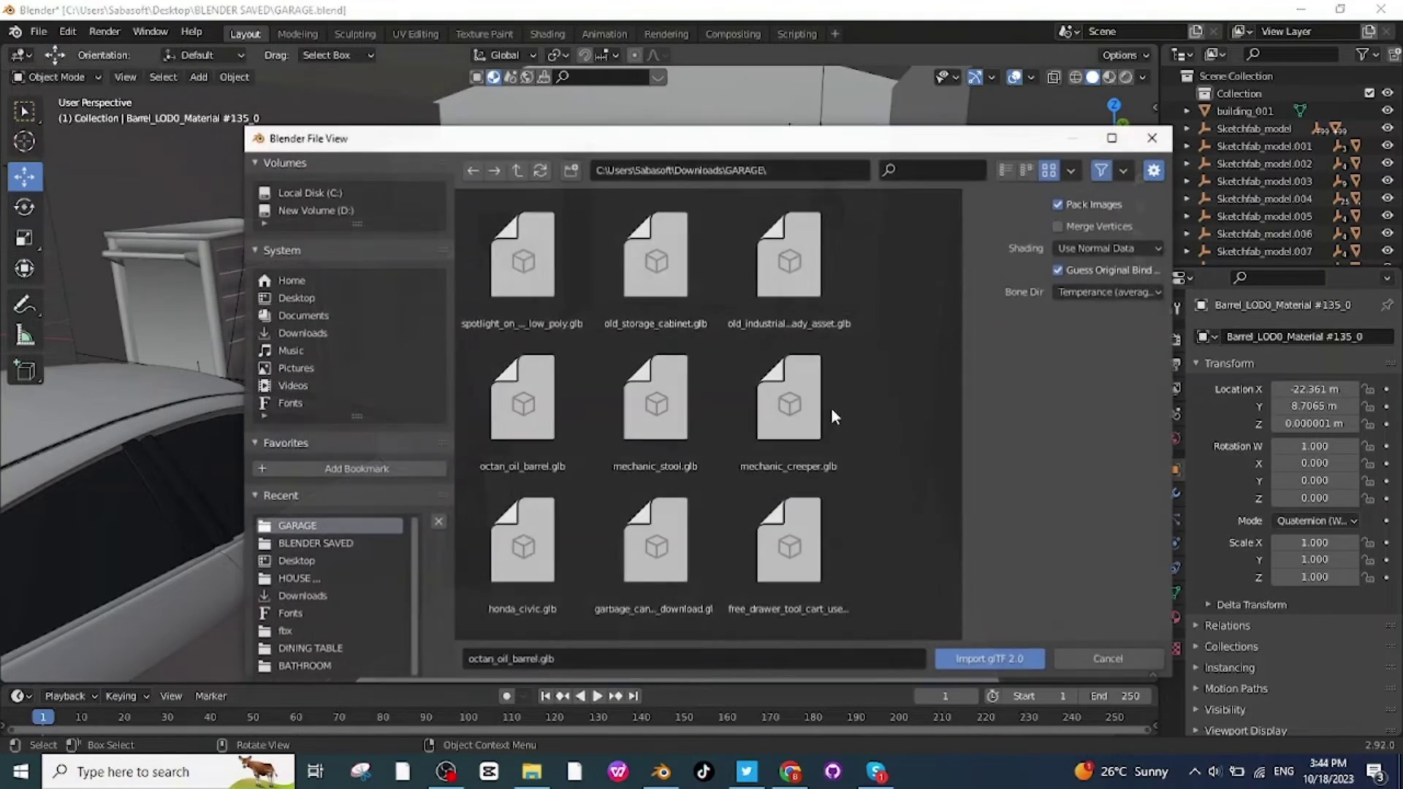
{"action": "double_click", "coordinate": [787, 478]}
{"action": "key", "text": "s"}
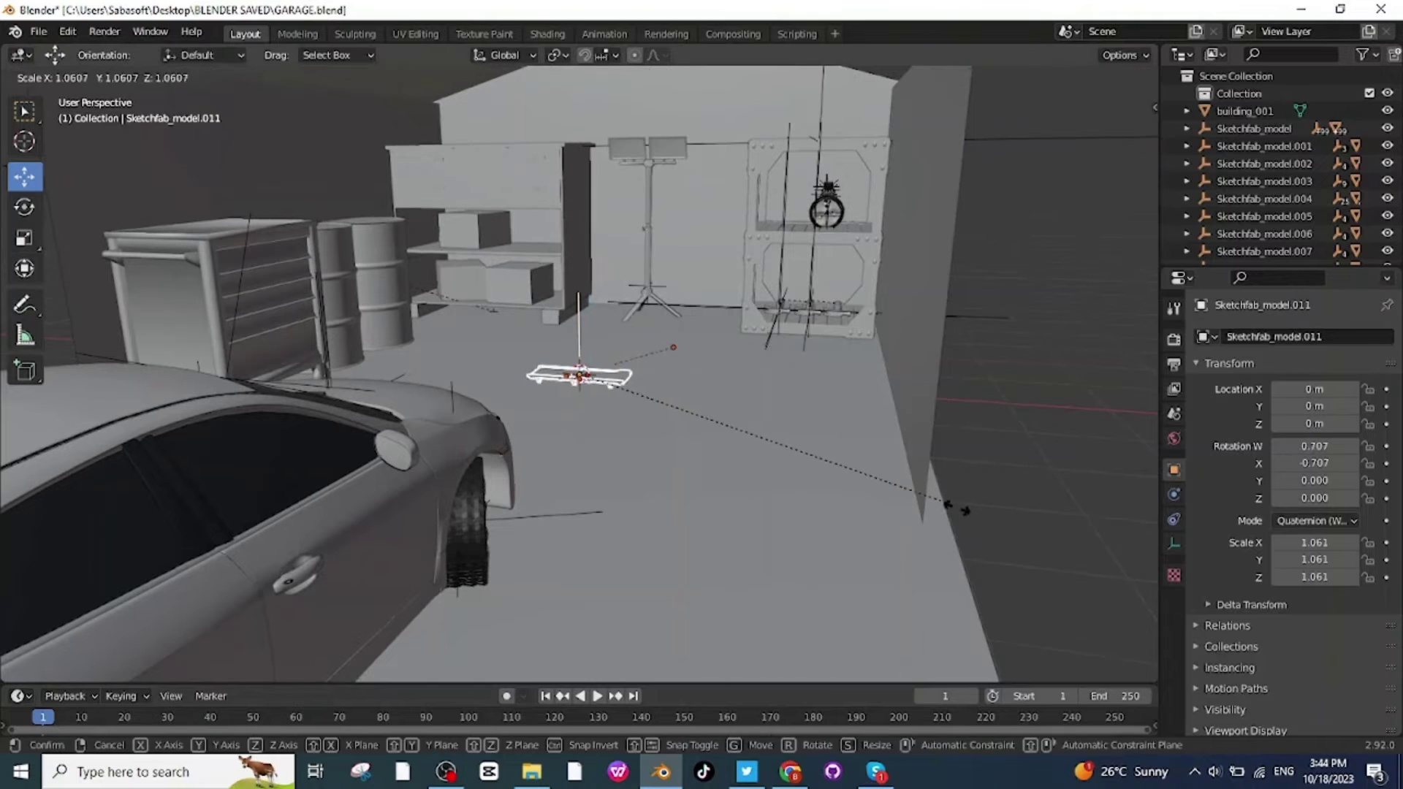
Step: Rotate the mechanic creeper a quarter turn around Z and move it along X to about 2.91 m, beside the wall by the shelf
{"action": "left_click", "coordinate": [25, 208]}
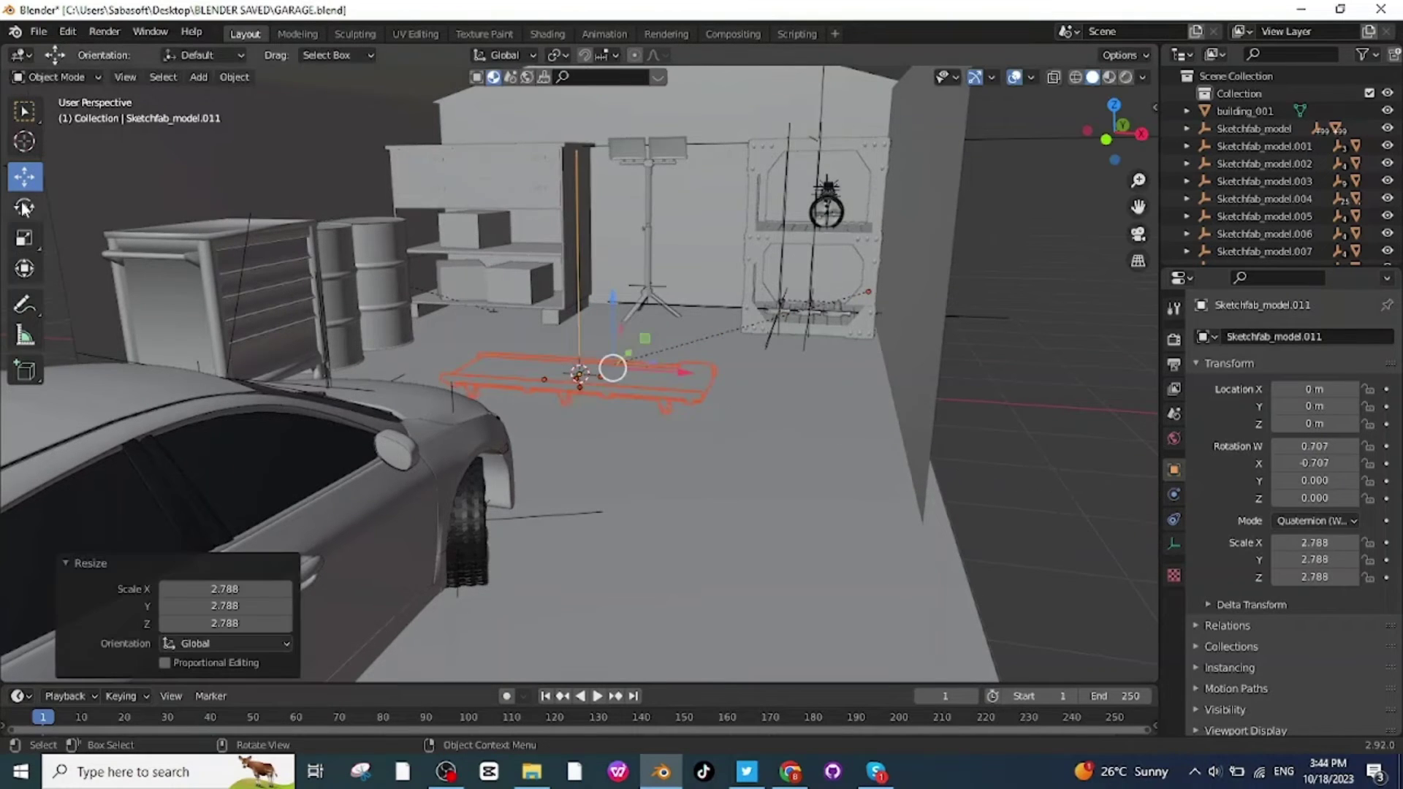
{"action": "left_click_drag", "start_coordinate": [656, 378], "coordinate": [876, 459]}
{"action": "left_click", "coordinate": [24, 178]}
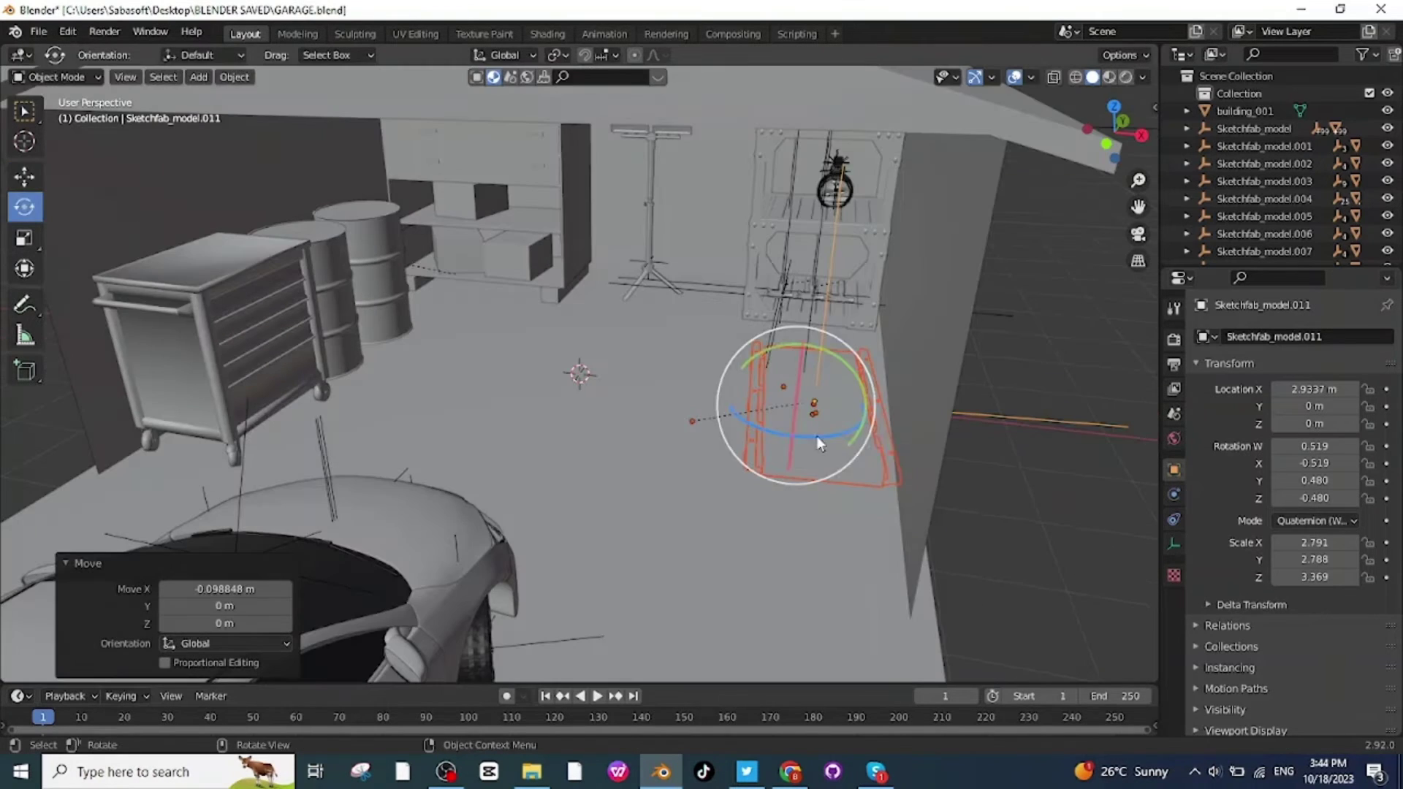
{"action": "left_click_drag", "start_coordinate": [817, 436], "coordinate": [810, 433]}
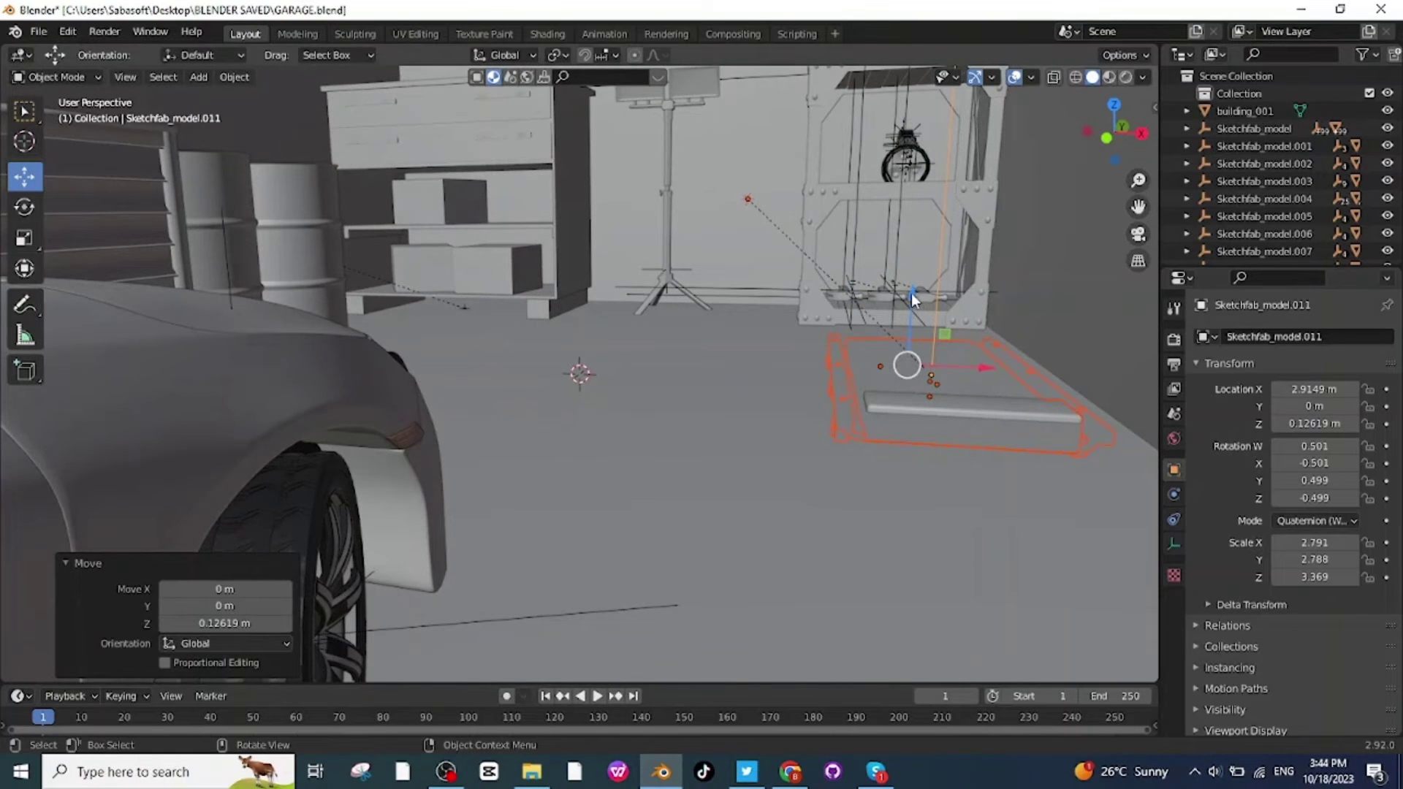
Step: Raise the mechanic creeper to about Z 0.41 m so it sits on the garage floor, and deselect it
{"action": "left_click_drag", "start_coordinate": [913, 299], "coordinate": [913, 270]}
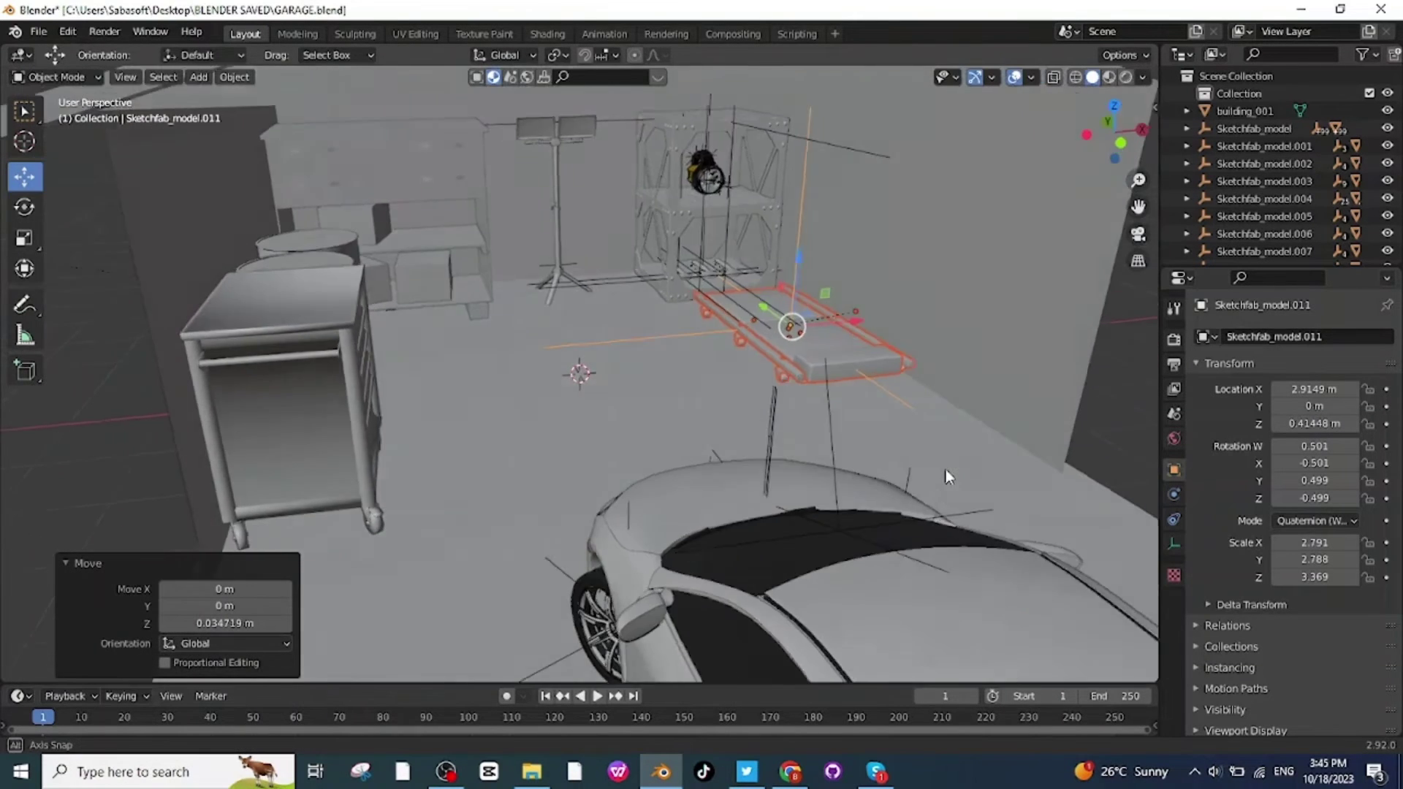
{"action": "middle_click_drag", "start_coordinate": [946, 469], "coordinate": [907, 467]}
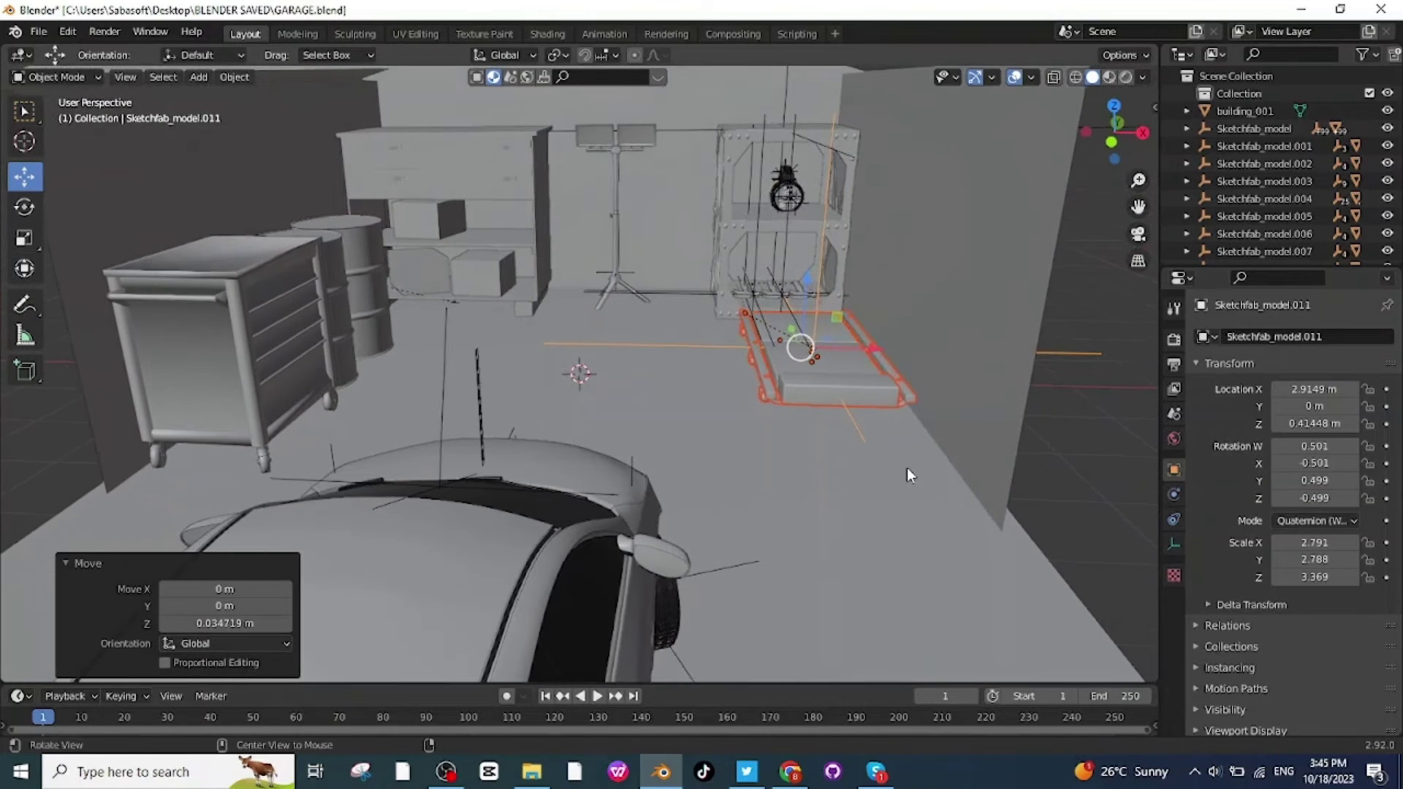
{"action": "left_click", "coordinate": [1075, 458]}
{"action": "middle_click_drag", "start_coordinate": [1075, 459], "coordinate": [1029, 508]}
{"action": "middle_click_drag", "start_coordinate": [905, 503], "coordinate": [622, 323]}
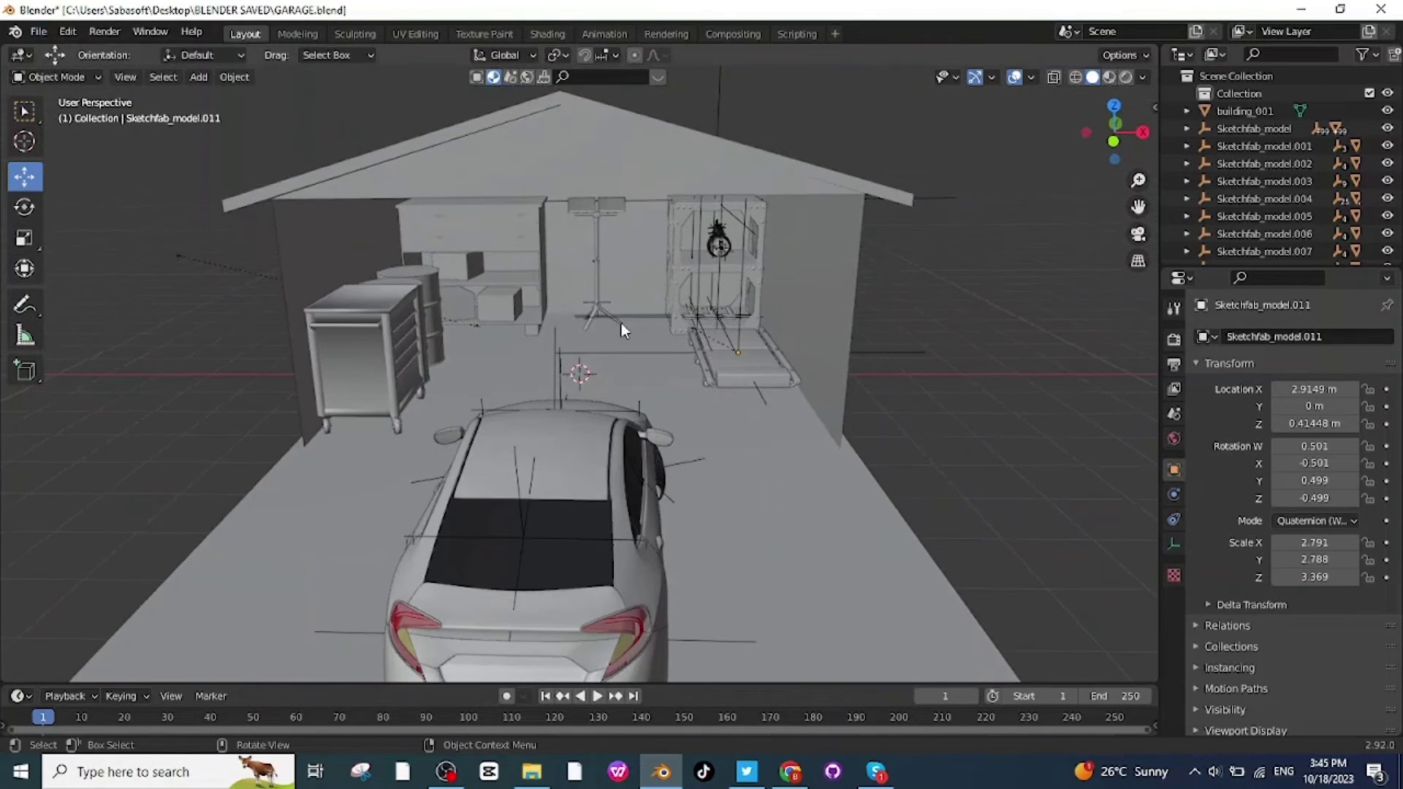
Step: Import mechanic_stool.glb, enlarge it to a scale of about 2.78, and move it toward the back wall at about Y 2.93 m
{"action": "scroll", "coordinate": [622, 323], "scroll_direction": "up", "scroll_amount": 3}
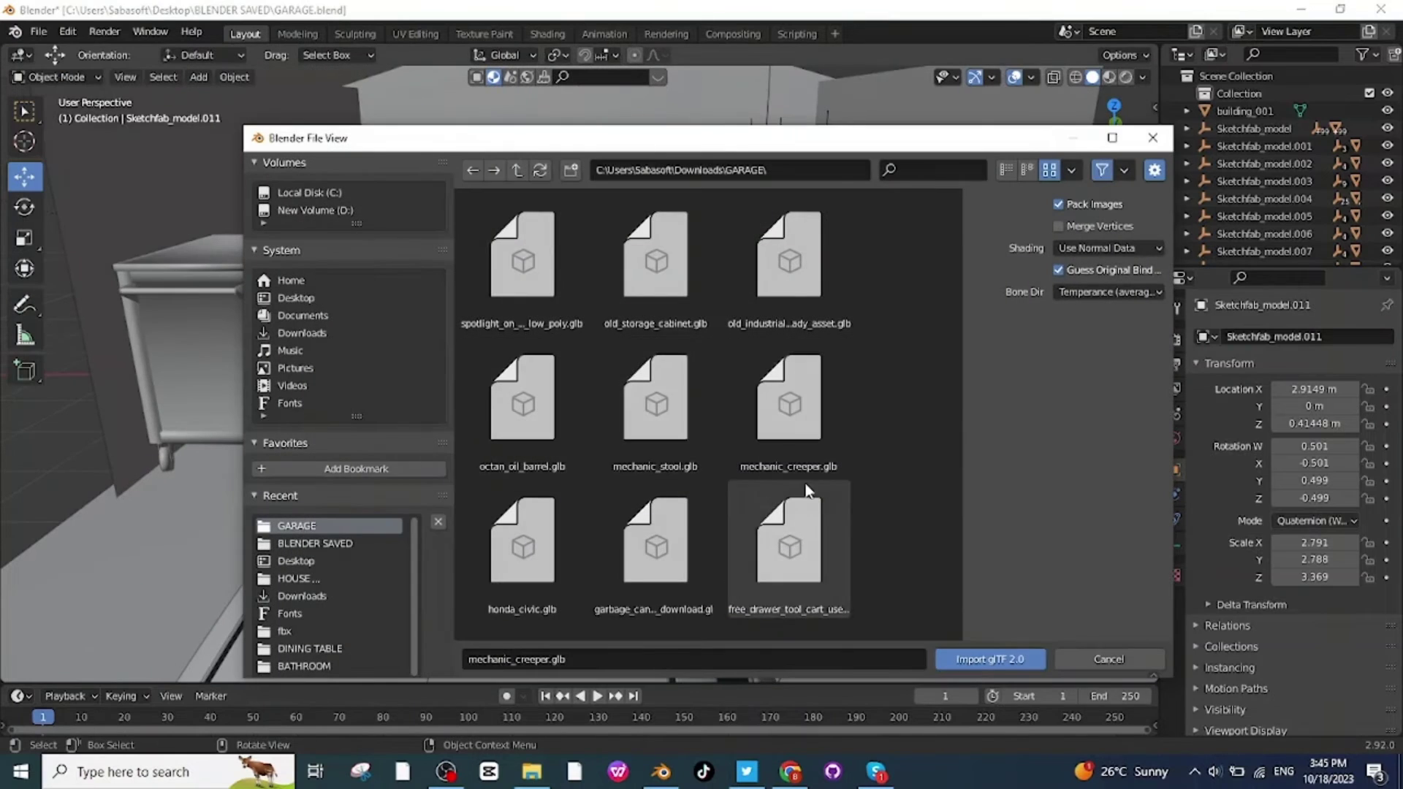
{"action": "key", "text": "Escape"}
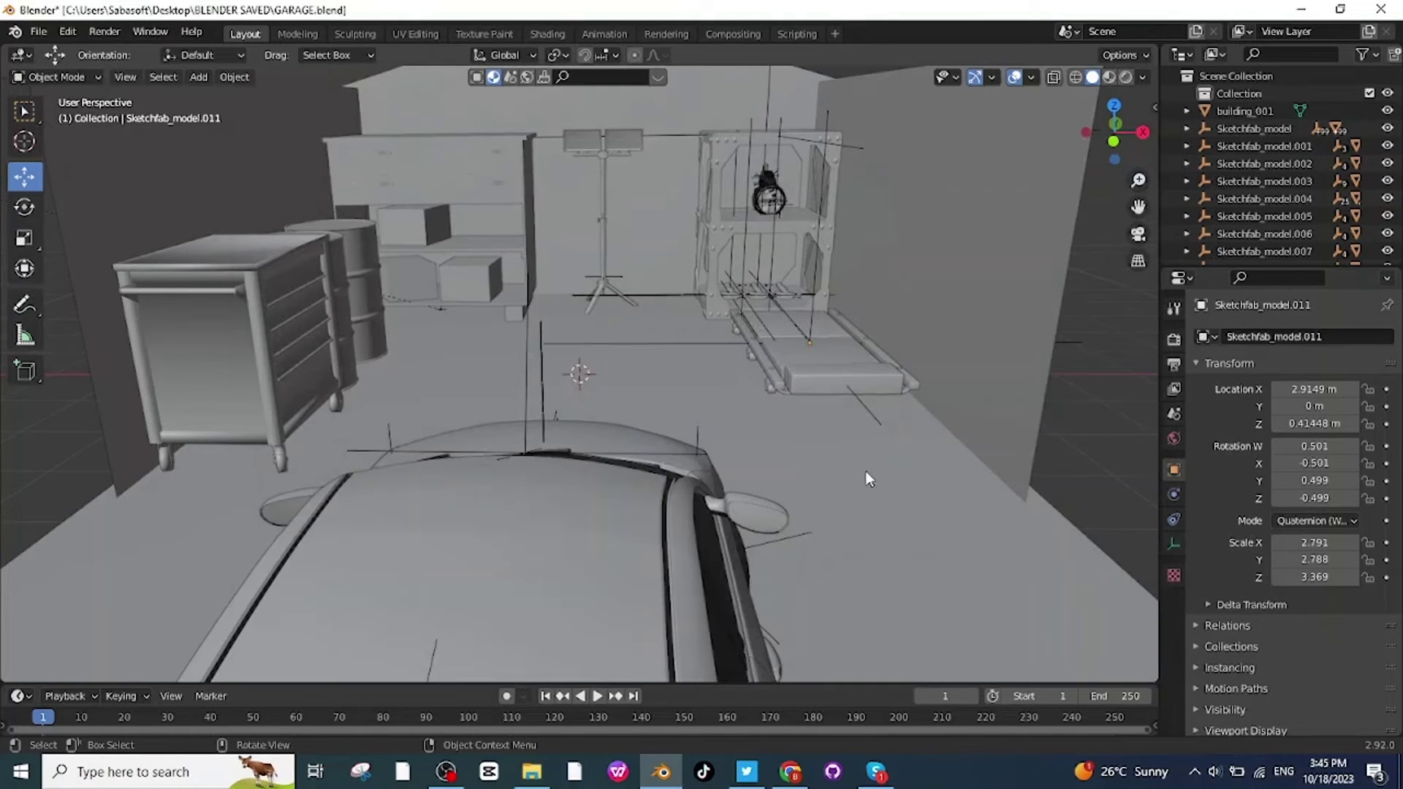
{"action": "key", "text": "s"}
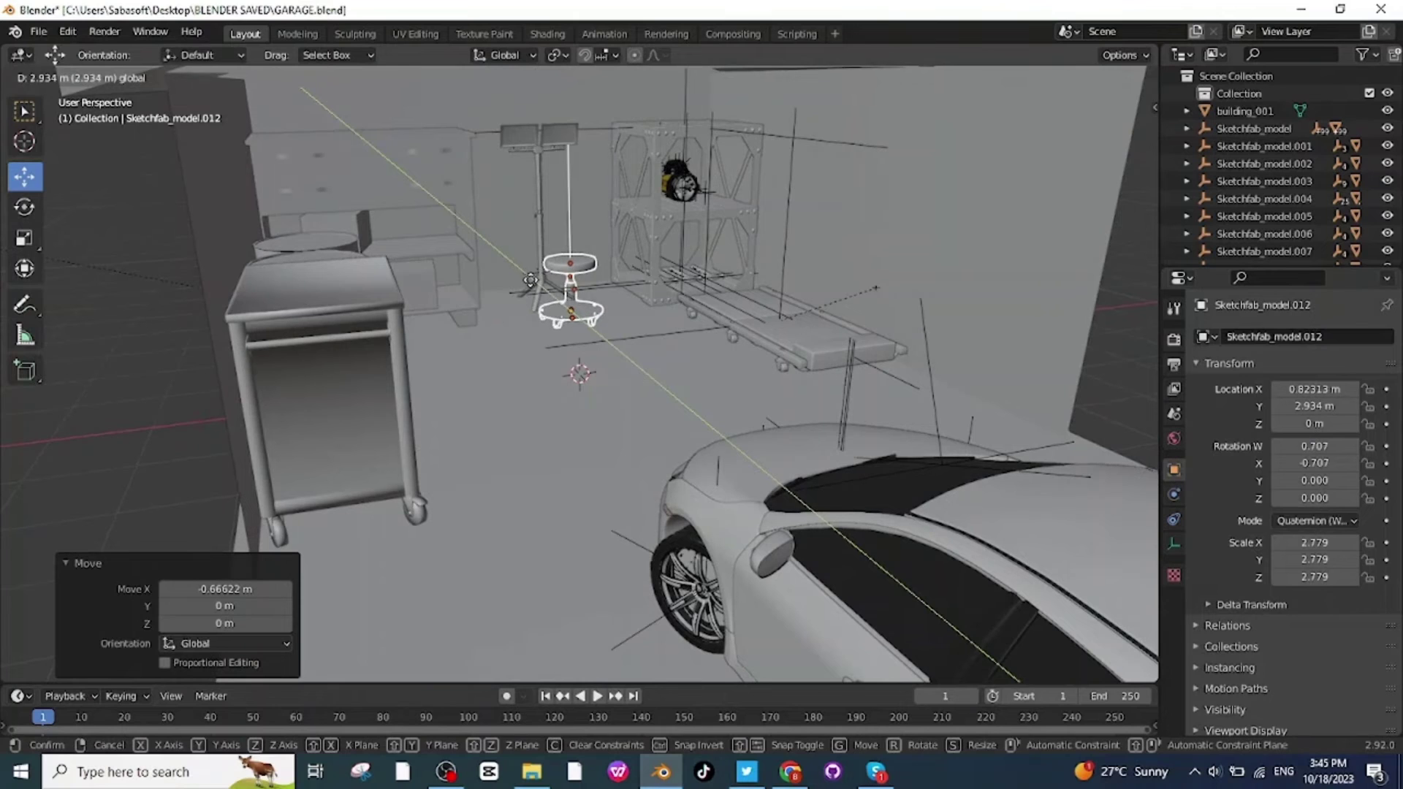
{"action": "left_click", "coordinate": [531, 280]}
{"action": "left_click_drag", "start_coordinate": [634, 289], "coordinate": [593, 297]}
Step: Enlarge the stool to about 3.55 scale and place it on the floor at about X 1.06, Y 1.91, Z 0.37 m
{"action": "scroll", "coordinate": [617, 327], "scroll_direction": "up", "scroll_amount": 4}
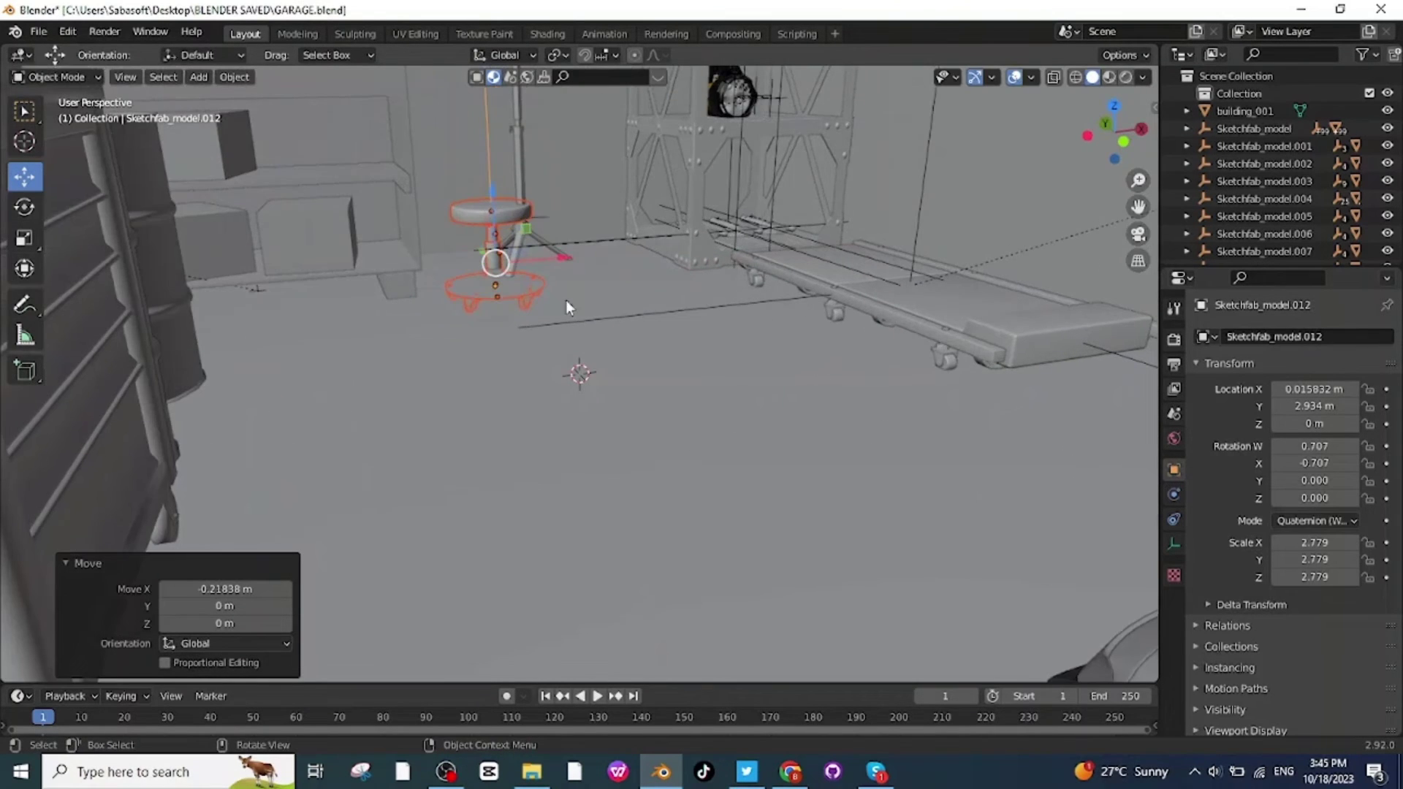
{"action": "key", "text": "g"}
{"action": "key", "text": "z"}
{"action": "key", "text": "x"}
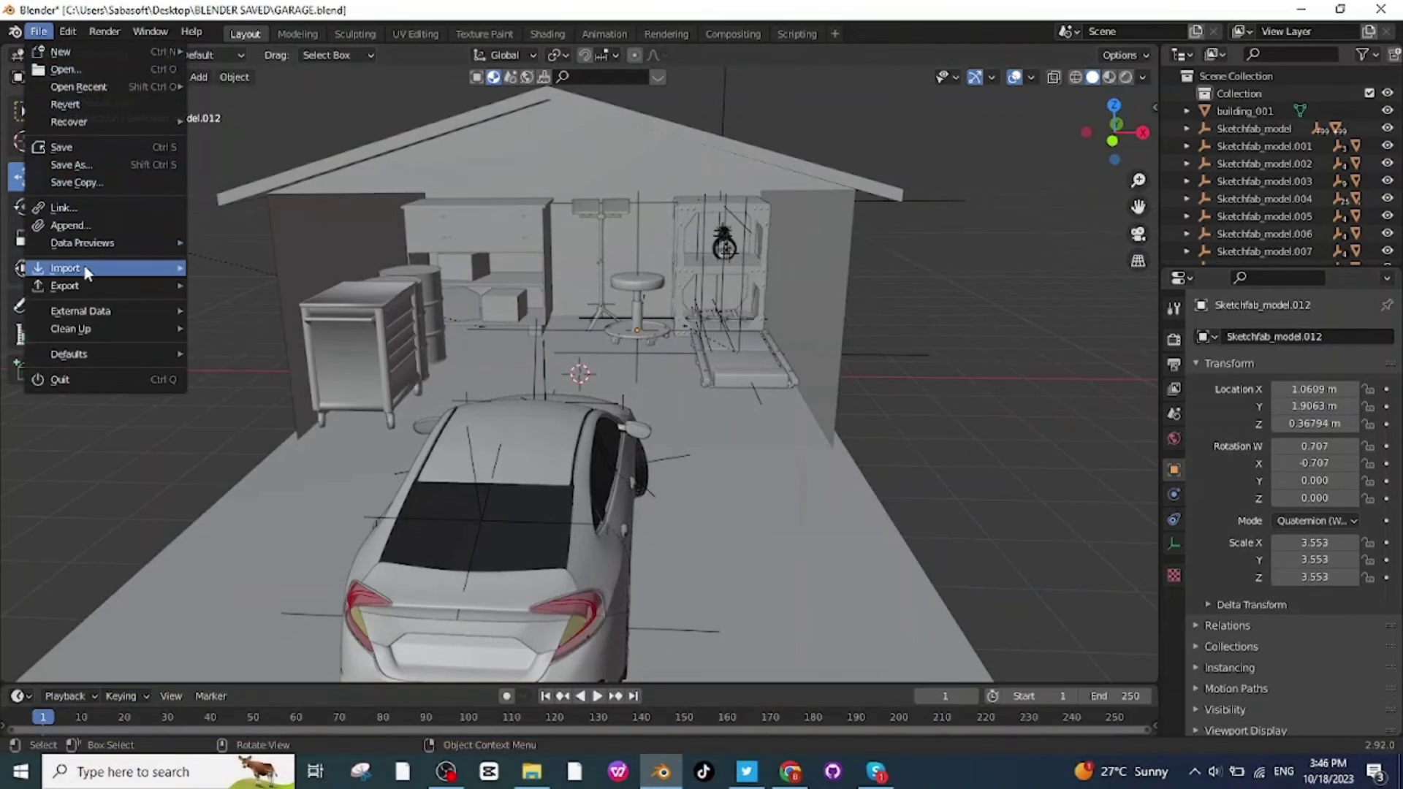
Step: Import the jack stand glTF model and reduce it to a scale of about 0.544
{"action": "mouse_move", "coordinate": [88, 274]}
{"action": "left_click", "coordinate": [234, 389]}
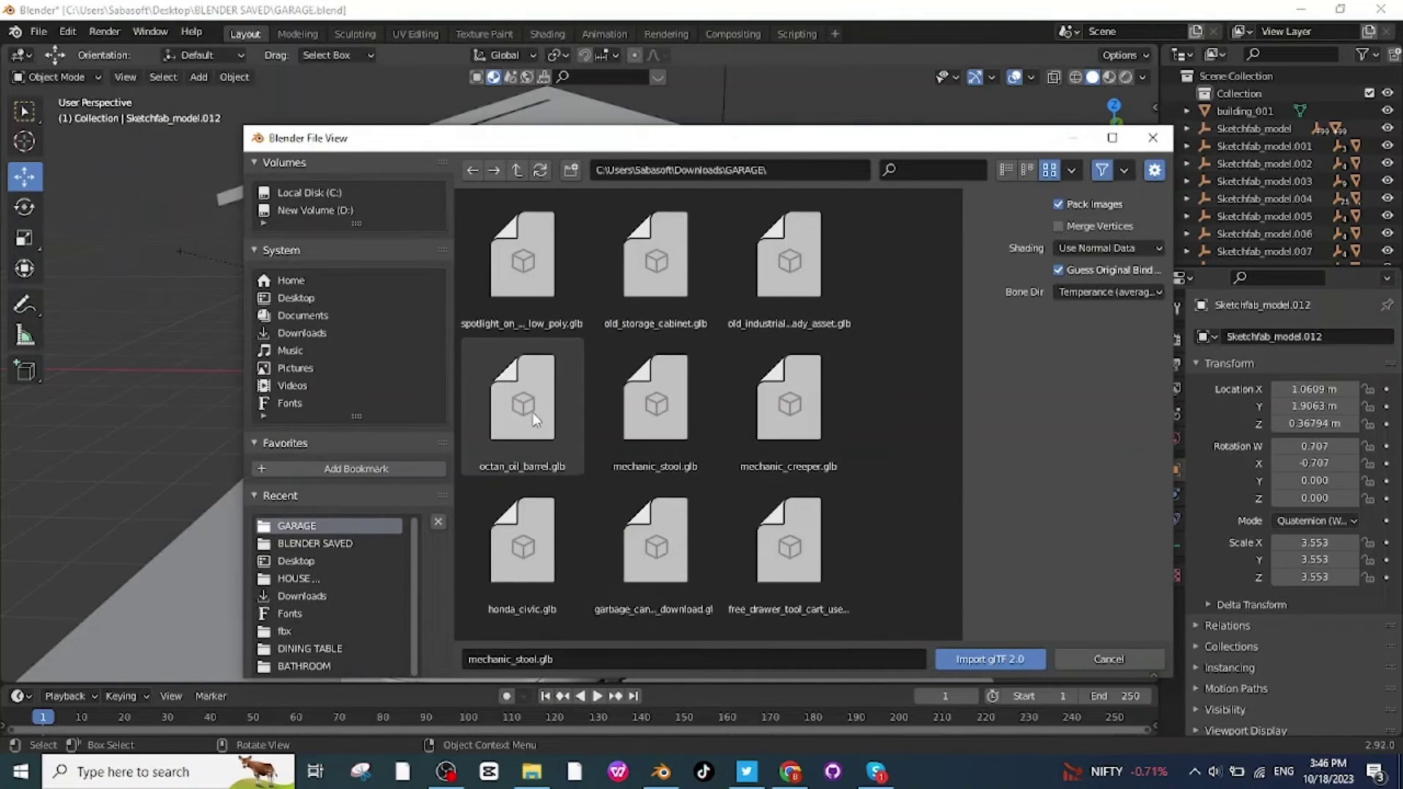
{"action": "scroll", "coordinate": [780, 444], "scroll_direction": "down", "scroll_amount": 2}
{"action": "double_click", "coordinate": [830, 480]}
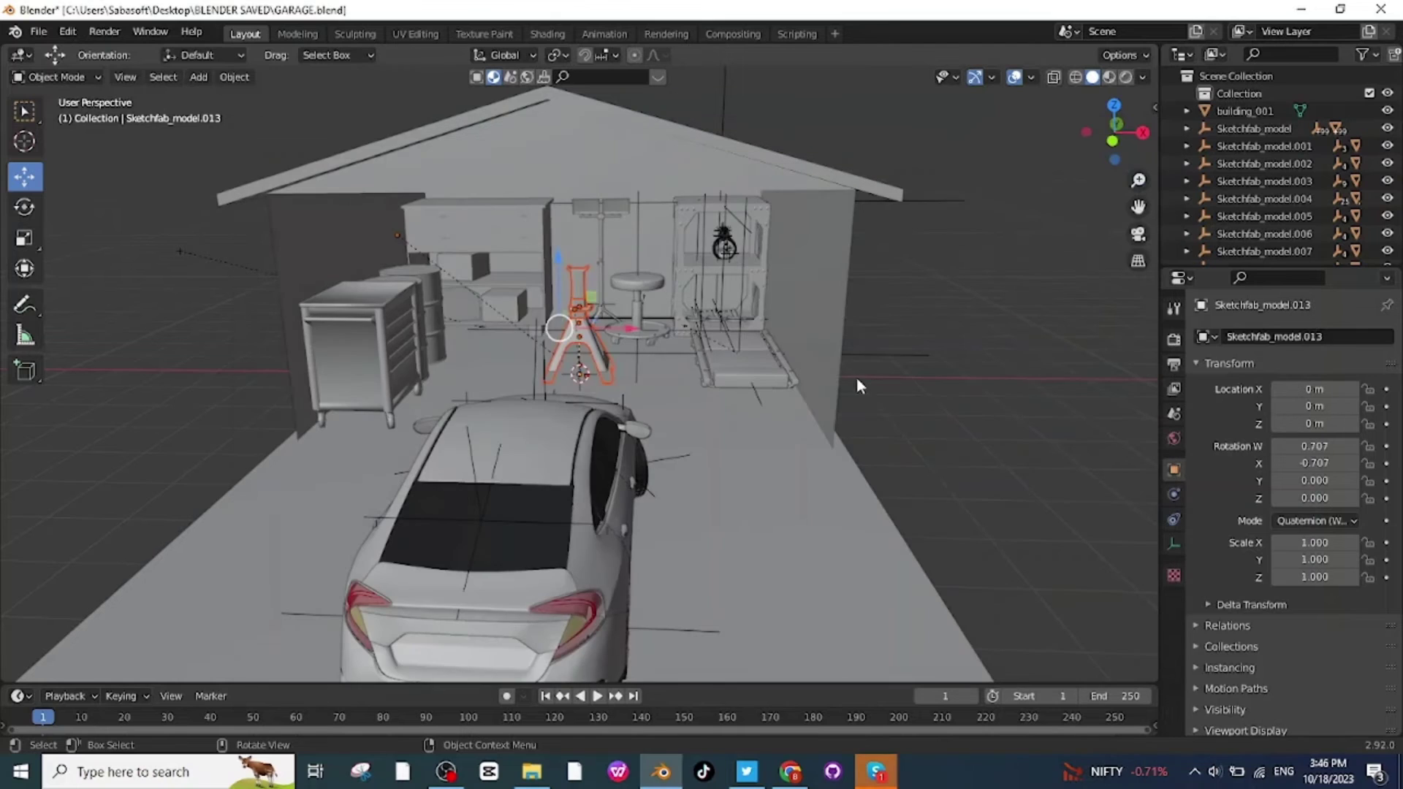
{"action": "key", "text": "s"}
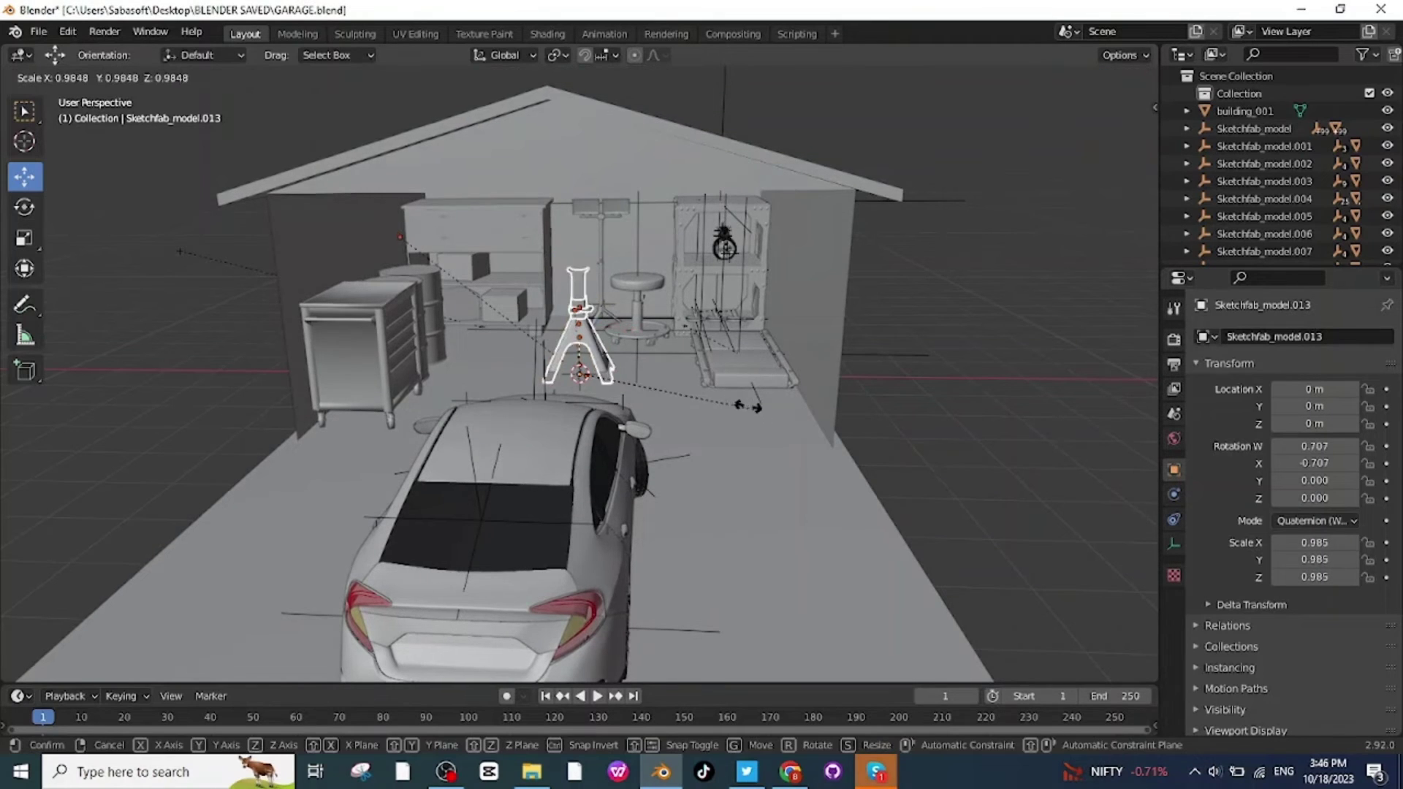
{"action": "left_click", "coordinate": [585, 265]}
Step: Reduce the jack stand to about 0.384 scale, raise it to about Z 0.24 m, and move it back toward the workbench
{"action": "scroll", "coordinate": [585, 265], "scroll_direction": "up", "scroll_amount": 4}
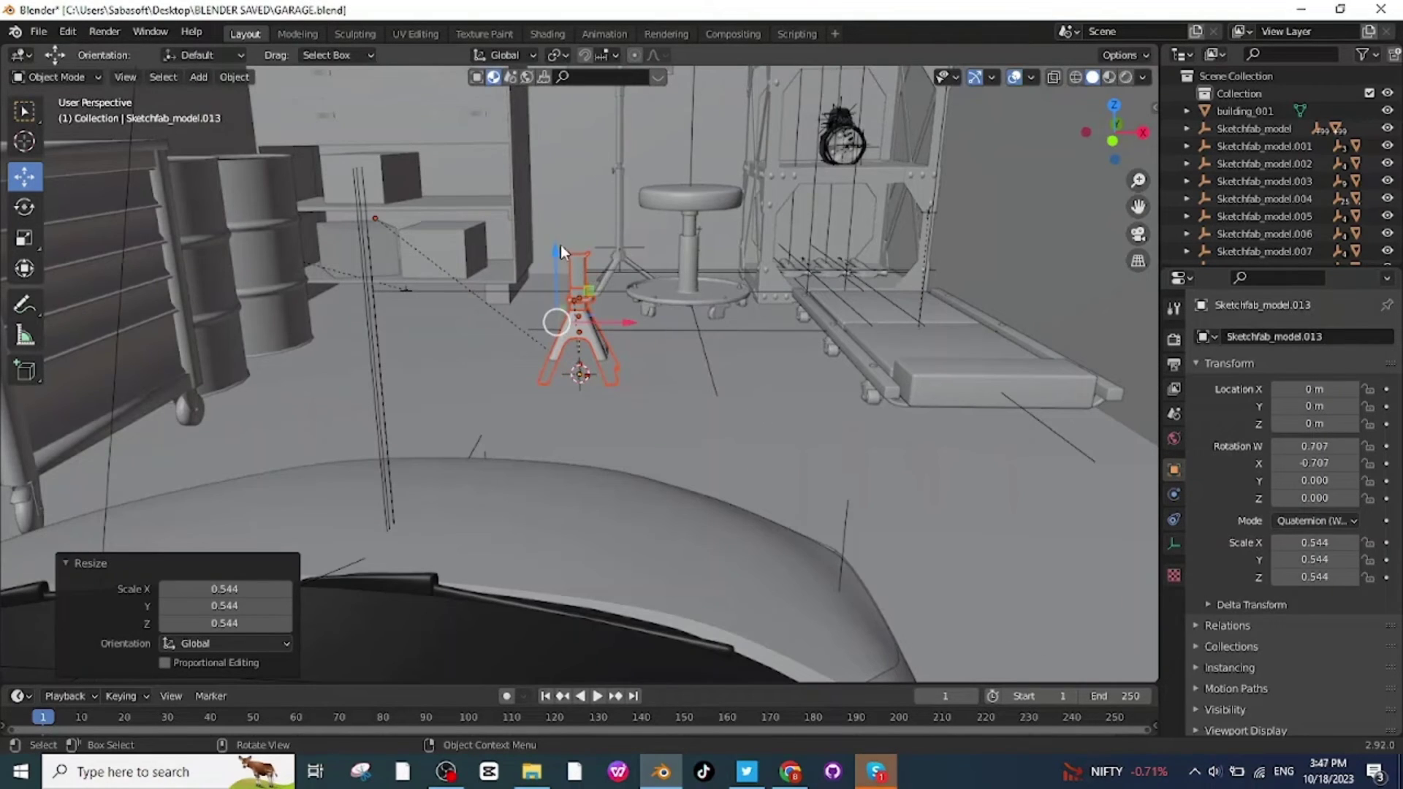
{"action": "left_click_drag", "start_coordinate": [556, 241], "coordinate": [561, 216]}
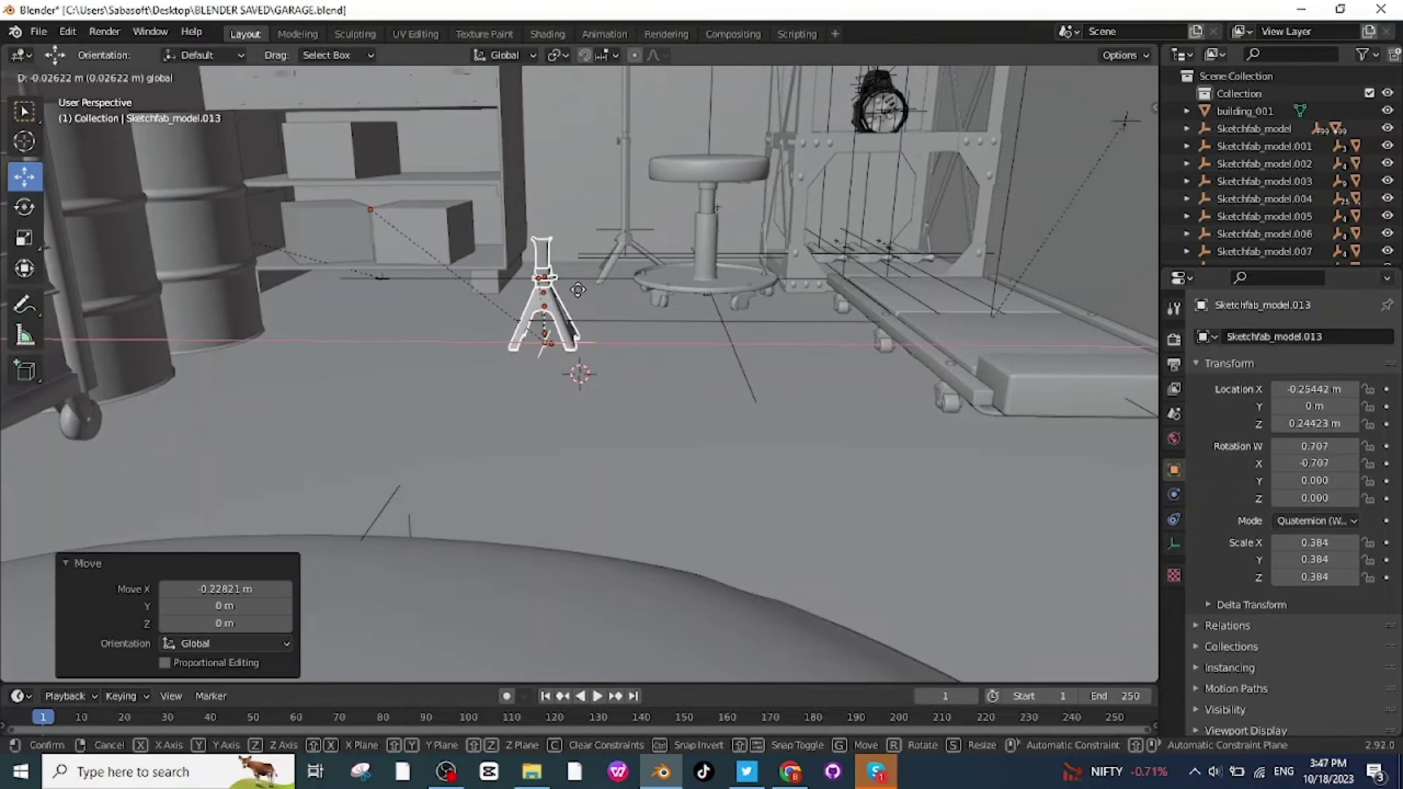
{"action": "left_click", "coordinate": [577, 288]}
{"action": "middle_click_drag", "start_coordinate": [736, 404], "coordinate": [645, 420]}
{"action": "left_click_drag", "start_coordinate": [585, 275], "coordinate": [675, 236]}
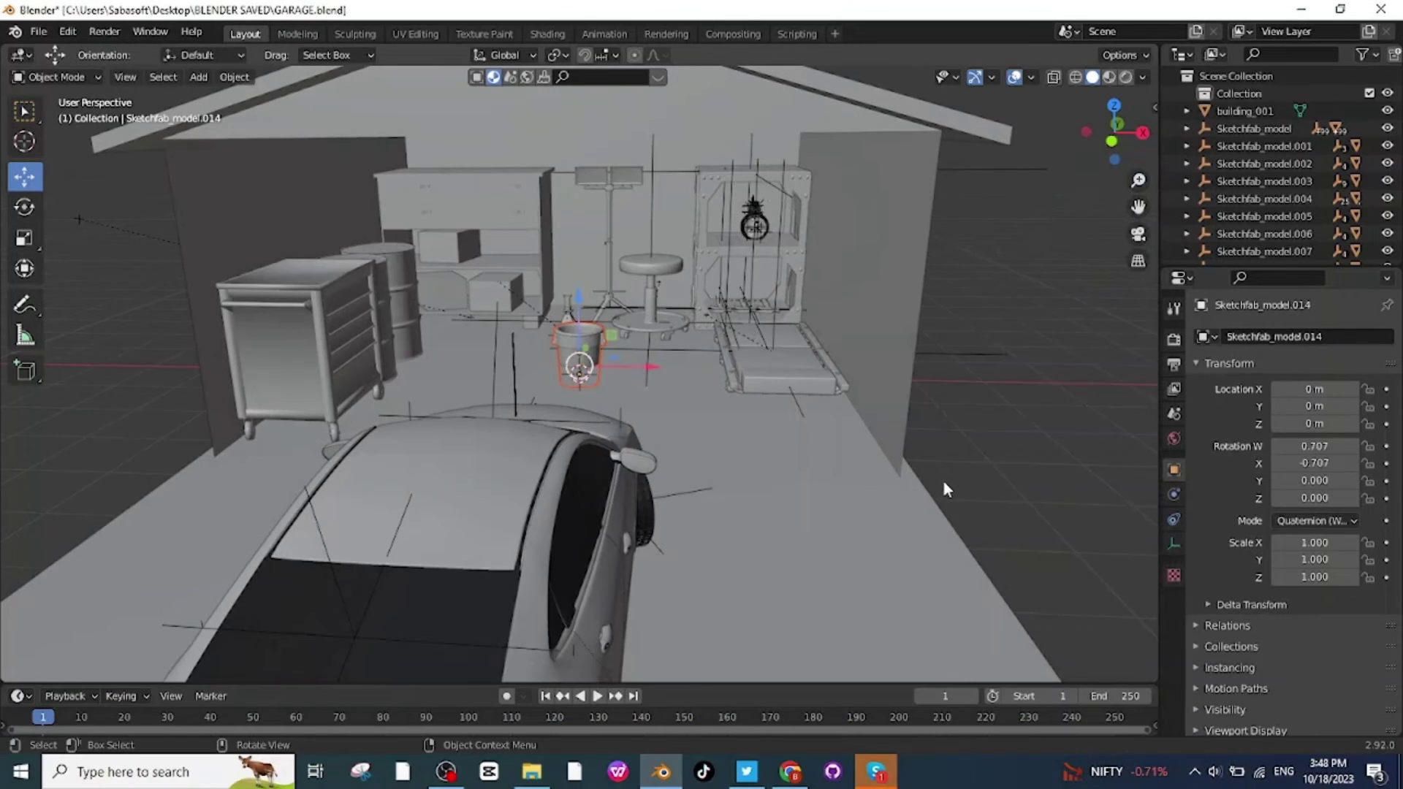
Step: Import the garbage can model, move it to about X 3.02 m, and raise it about 0.39 m onto the floor
{"action": "mouse_move", "coordinate": [649, 366]}
{"action": "left_mouse_down"}
{"action": "mouse_move", "coordinate": [816, 380]}
{"action": "mouse_move", "coordinate": [800, 442]}
{"action": "left_mouse_up"}
{"action": "middle_click_drag", "start_coordinate": [801, 443], "coordinate": [774, 395]}
{"action": "left_click_drag", "start_coordinate": [733, 268], "coordinate": [738, 246]}
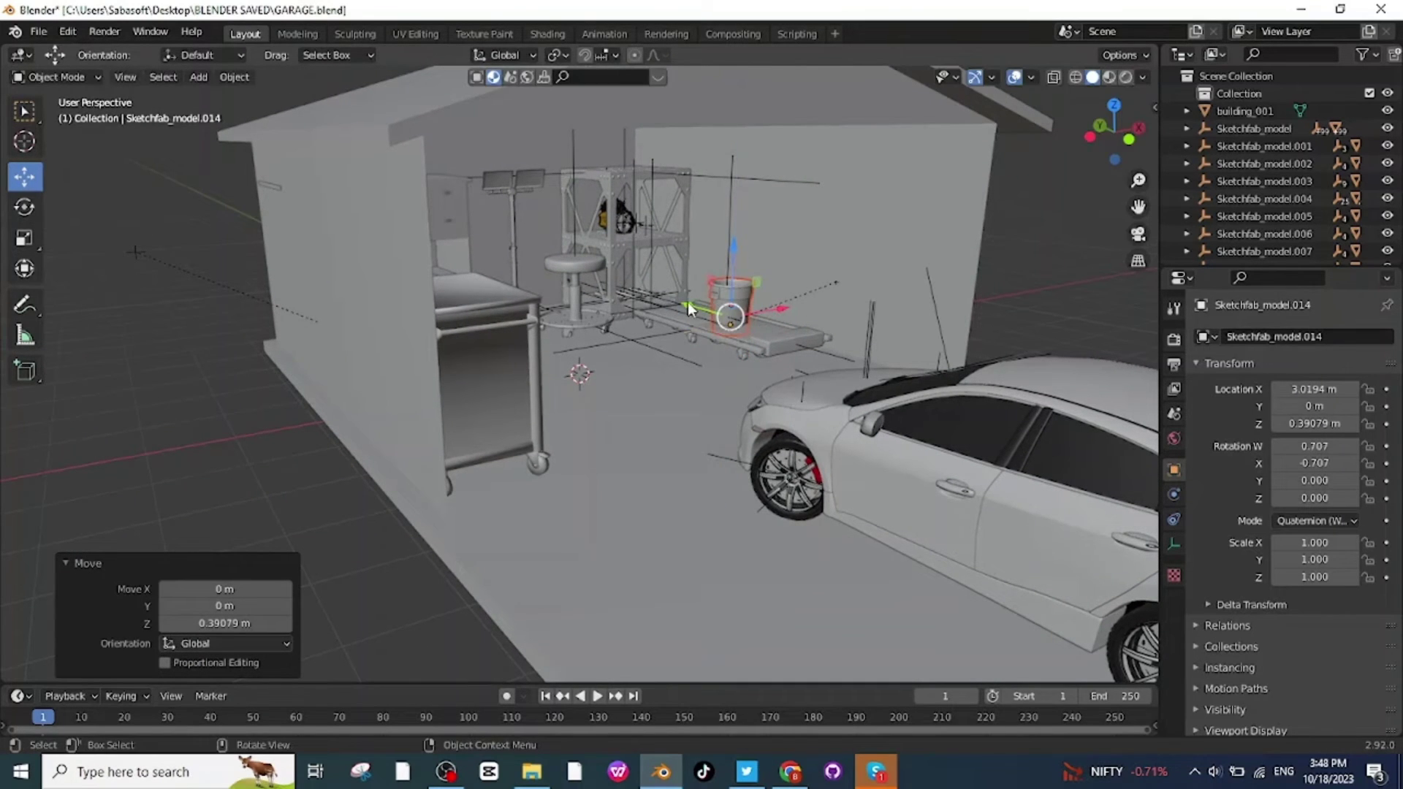
Step: Place the garbage can in front of the creeper at about X 3.31, Y -2.34, Z 0.34 m, rotated about -89.2° around Z
{"action": "left_click_drag", "start_coordinate": [689, 308], "coordinate": [770, 345]}
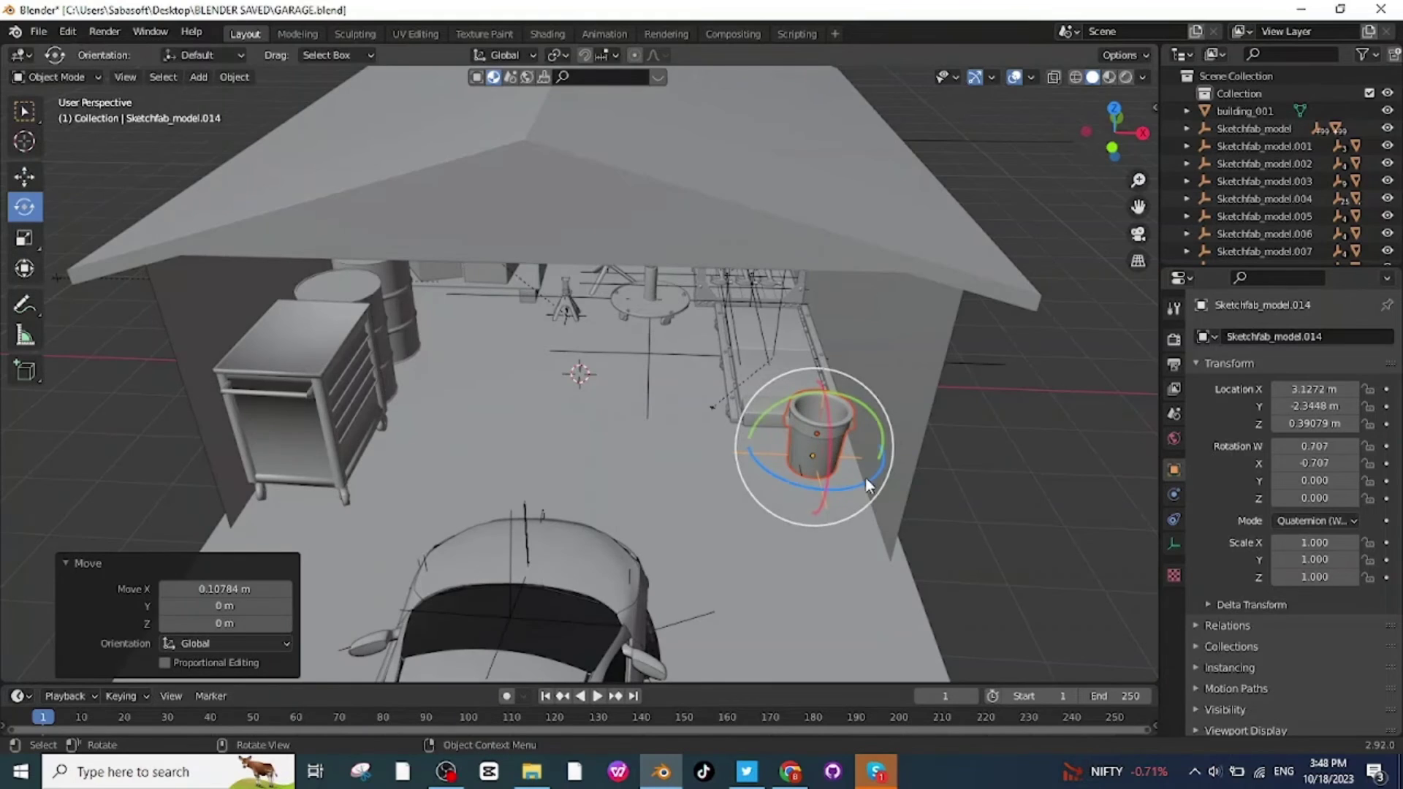
{"action": "left_click_drag", "start_coordinate": [866, 478], "coordinate": [804, 497]}
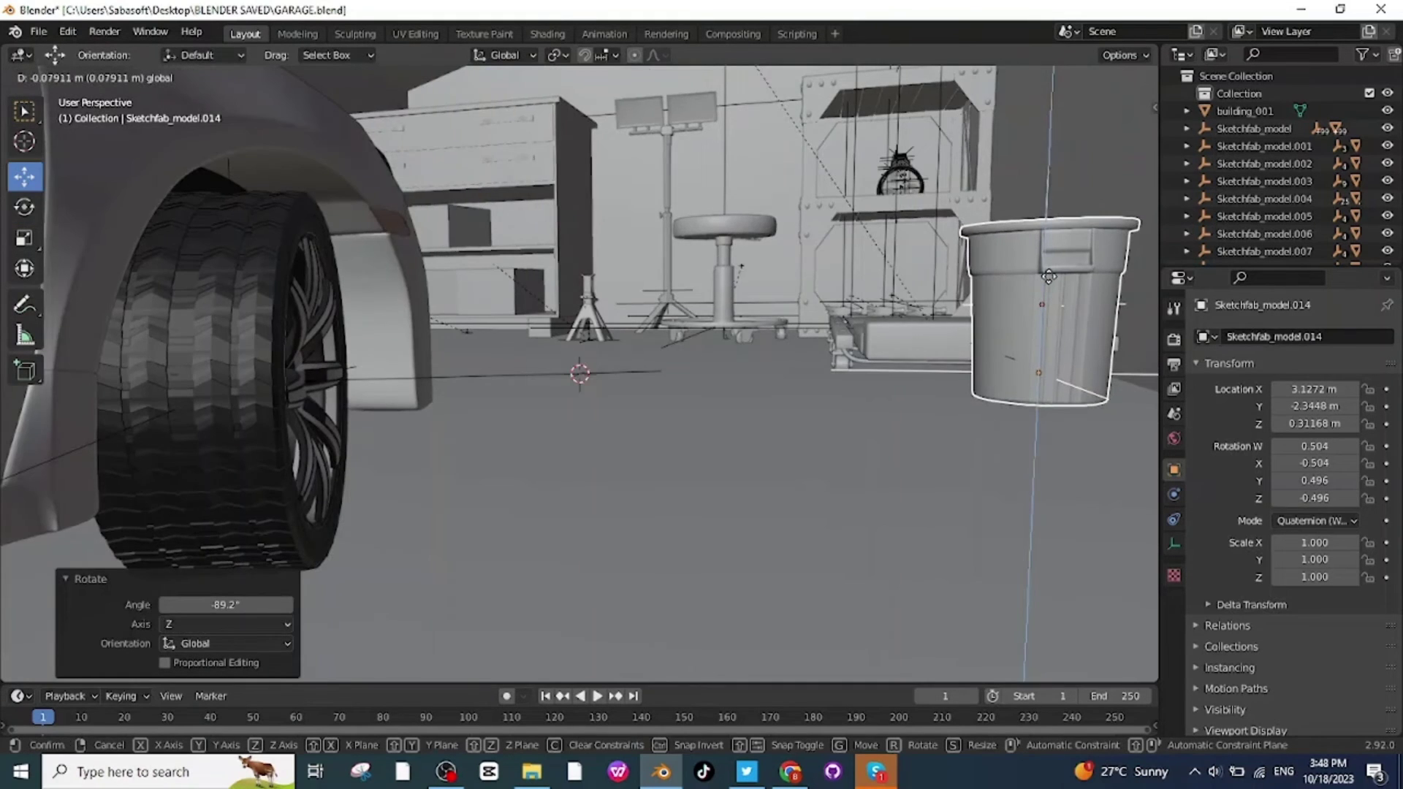
{"action": "left_click_drag", "start_coordinate": [1050, 271], "coordinate": [1049, 282]}
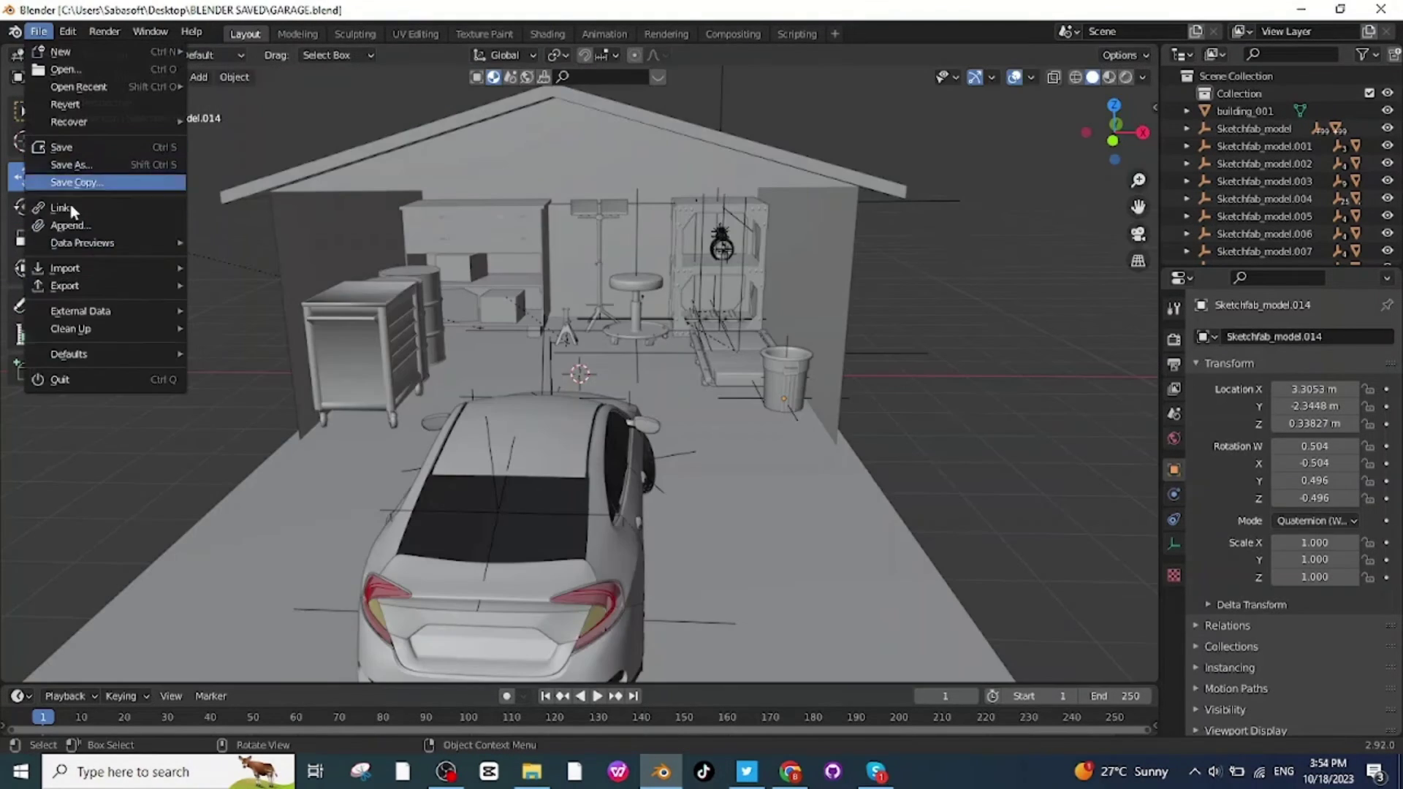
Step: Import the wheel glTF model, enlarge it to a scale of about 24.08, and raise it about 2.14 m
{"action": "mouse_move", "coordinate": [88, 270]}
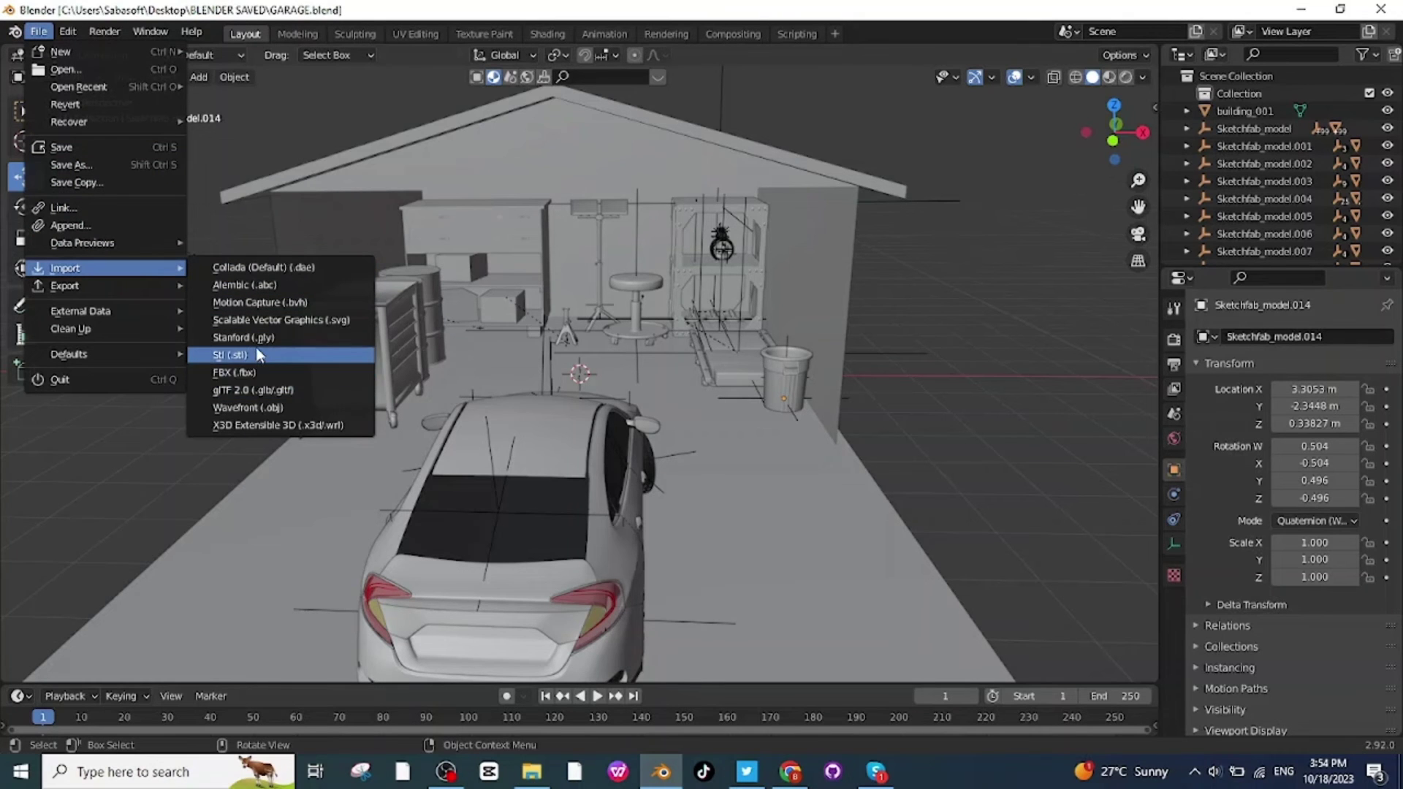
{"action": "left_click", "coordinate": [257, 390]}
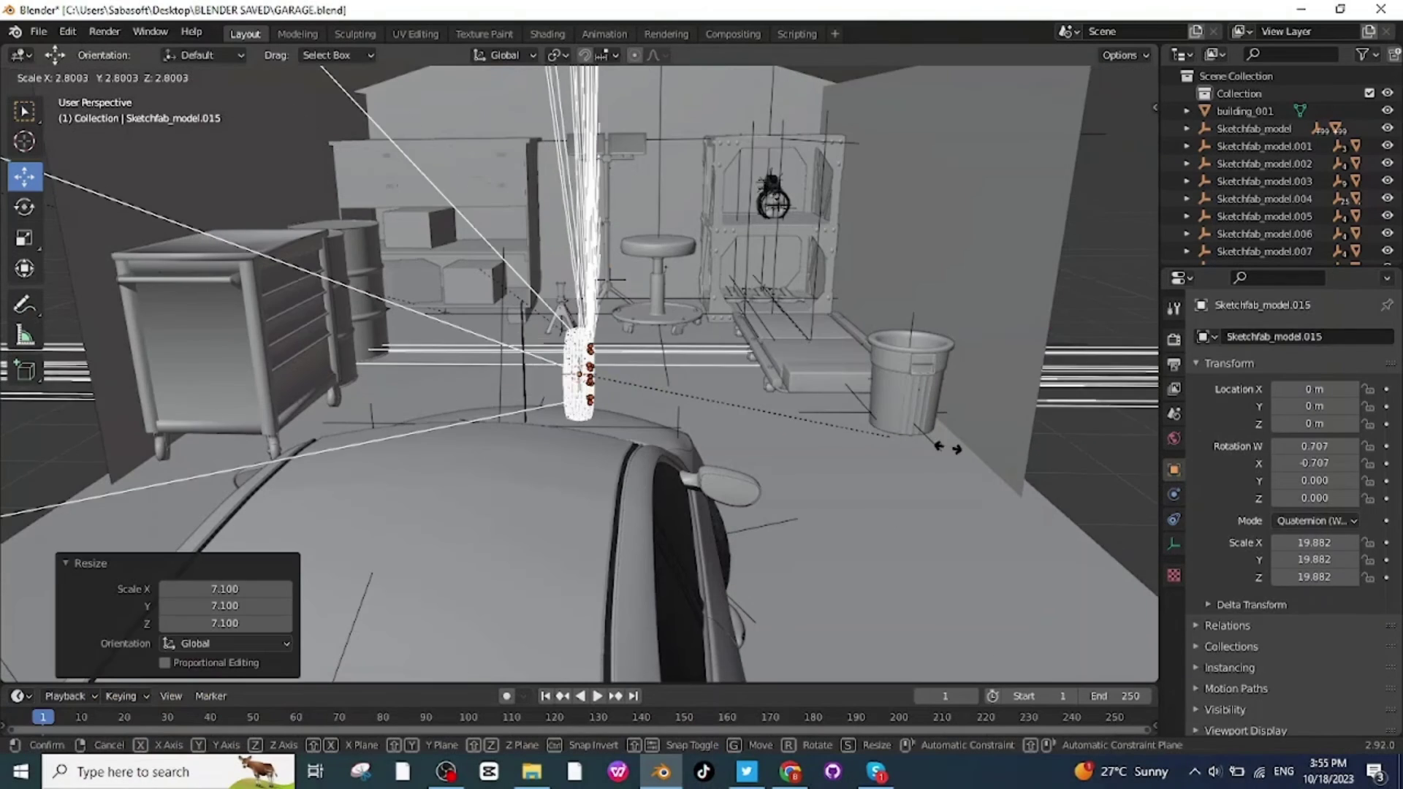
{"action": "left_click", "coordinate": [668, 338]}
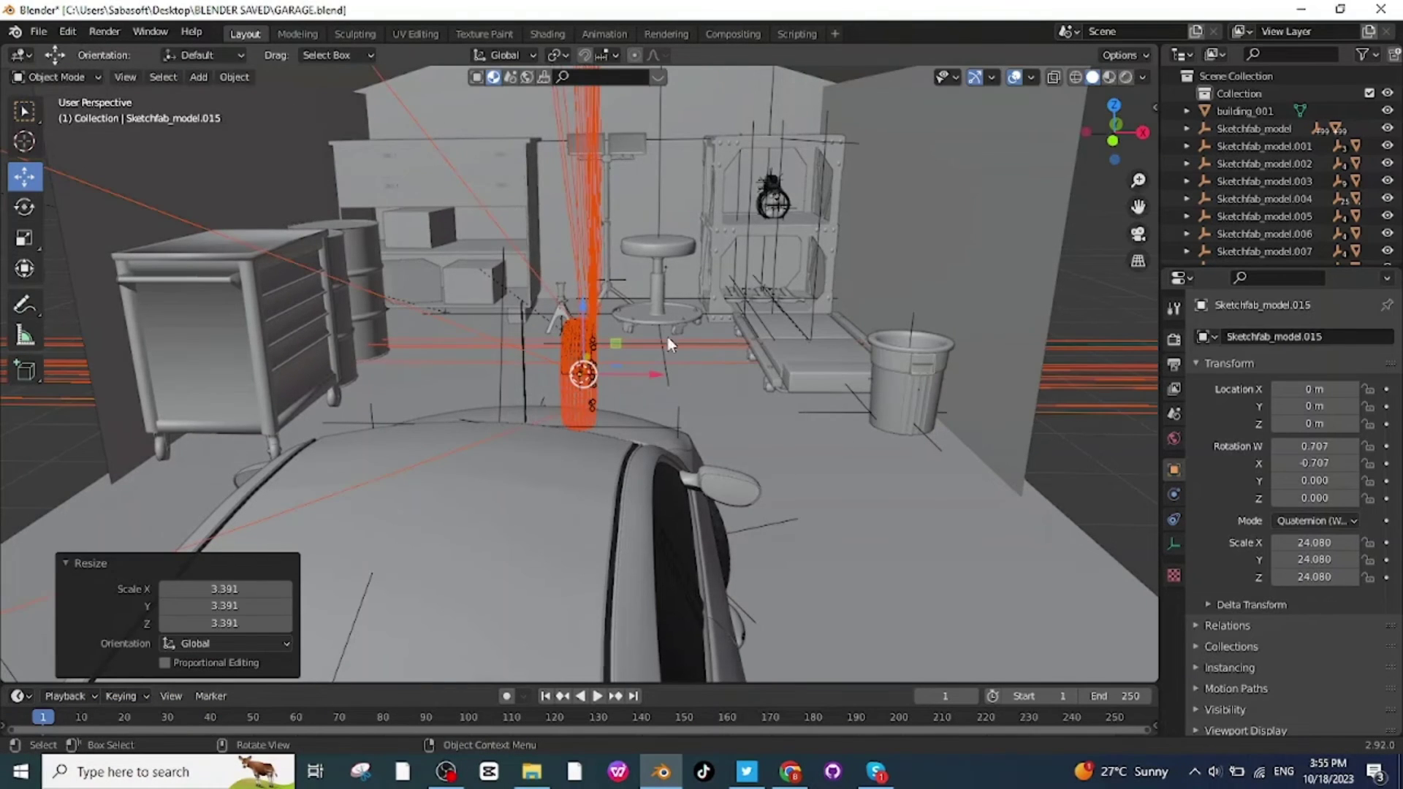
{"action": "left_click_drag", "start_coordinate": [582, 307], "coordinate": [582, 139]}
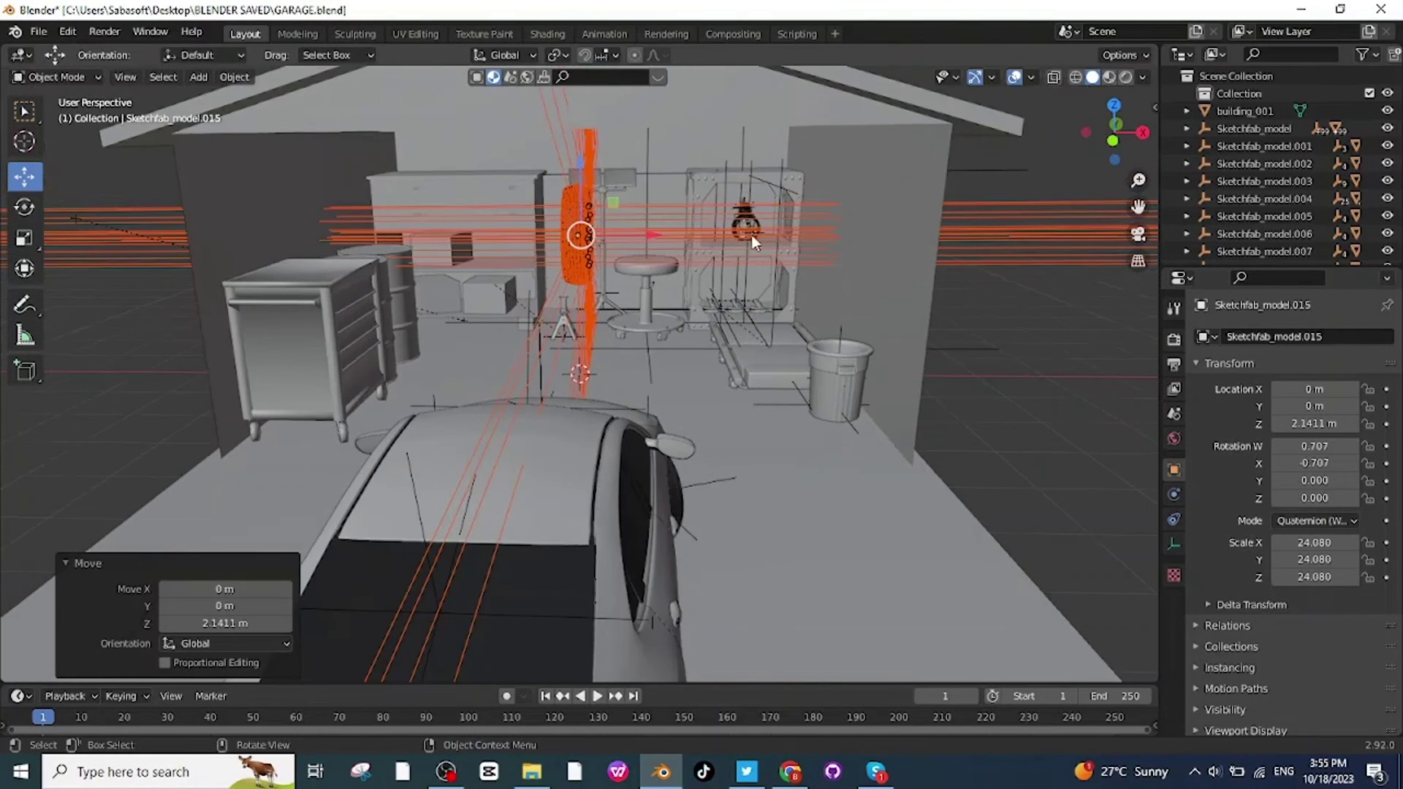
Step: Hide the viewport overlays and fit the wheel high on the side wall at about X -3.54, Z 2.94 m, scaled to about 17.99
{"action": "left_click", "coordinate": [1014, 78]}
{"action": "left_click_drag", "start_coordinate": [652, 231], "coordinate": [431, 206]}
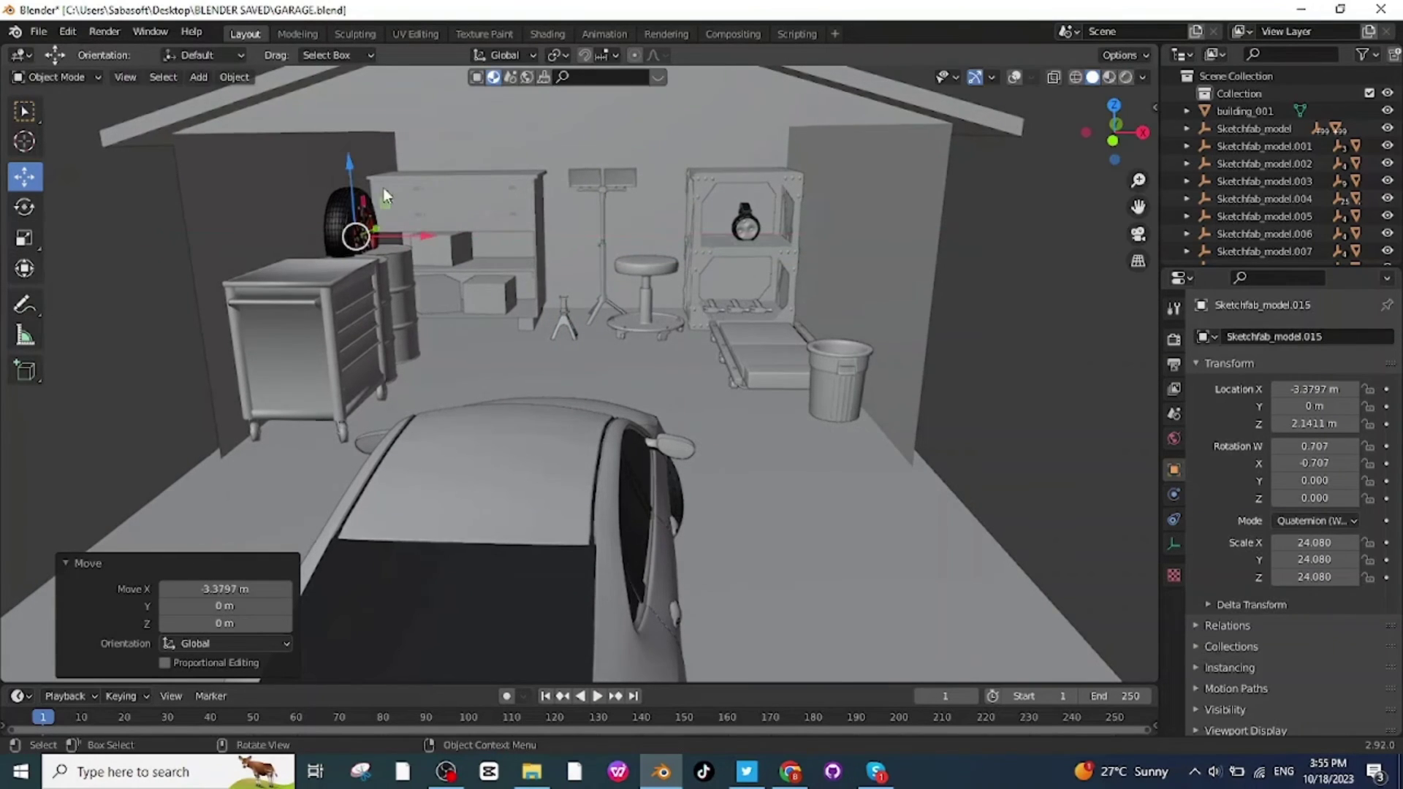
{"action": "left_click_drag", "start_coordinate": [353, 153], "coordinate": [362, 98]}
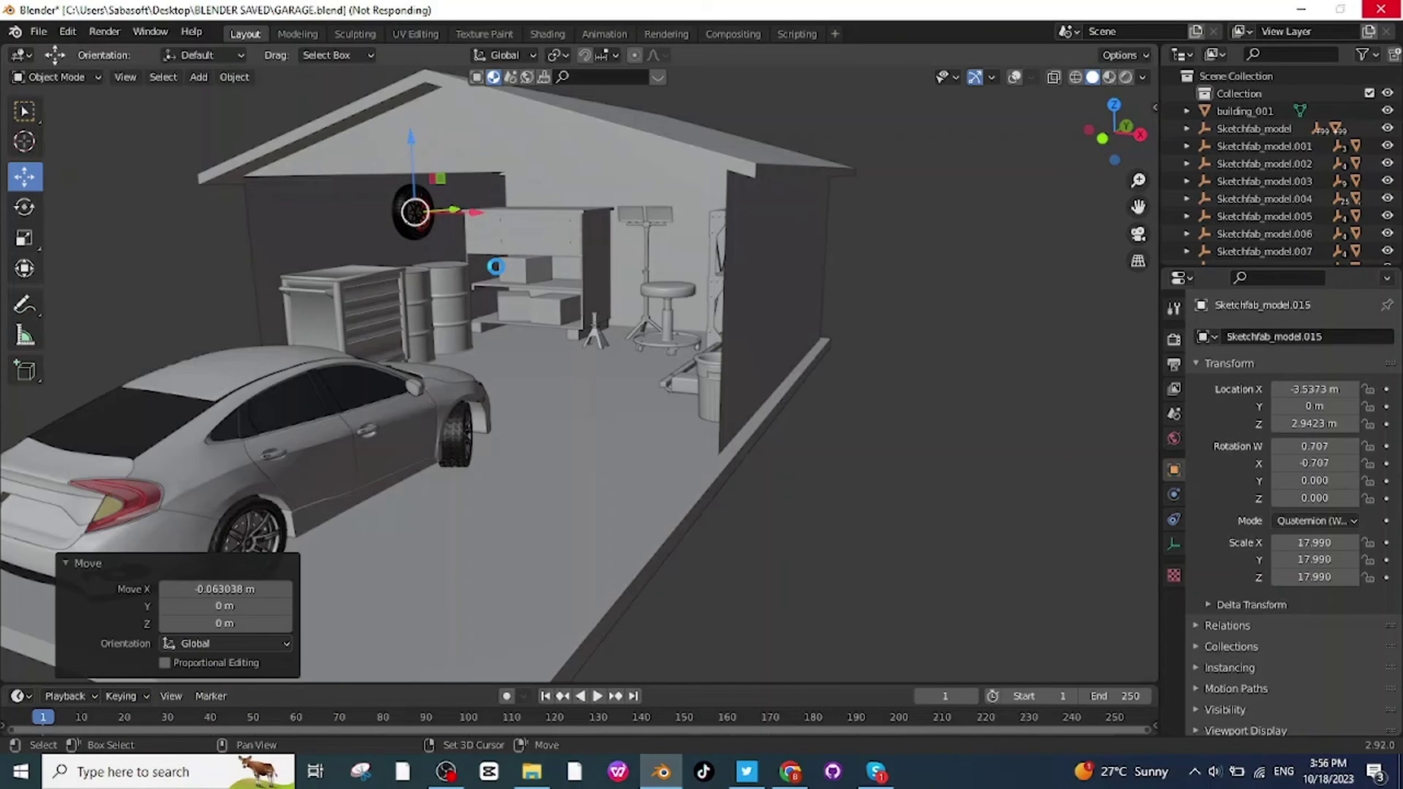
Step: Duplicate the wheel along Y into a row of three on the side wall and save the garage file
{"action": "key", "text": "shift+d"}
{"action": "key", "text": "y"}
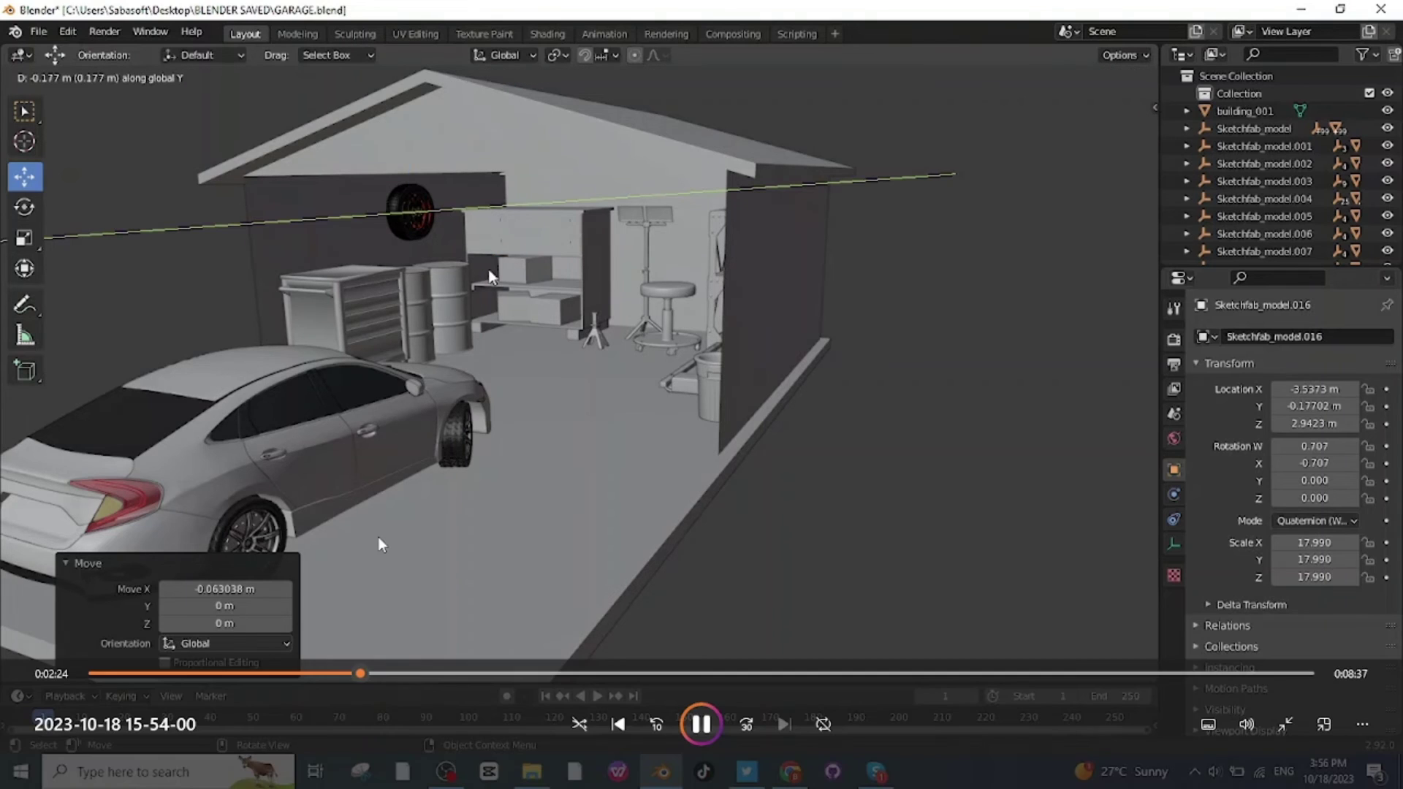
{"action": "left_click", "coordinate": [442, 277]}
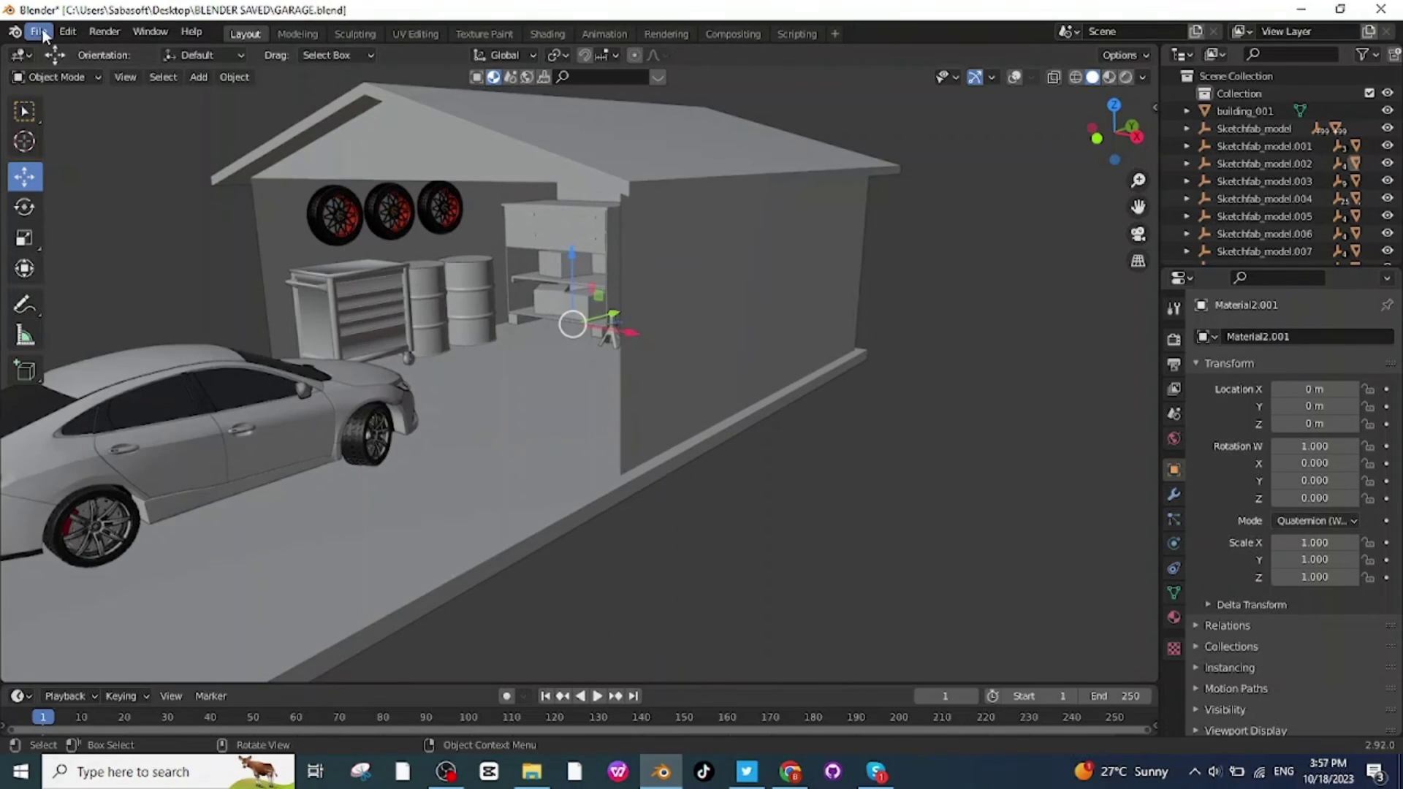
{"action": "left_click", "coordinate": [39, 32]}
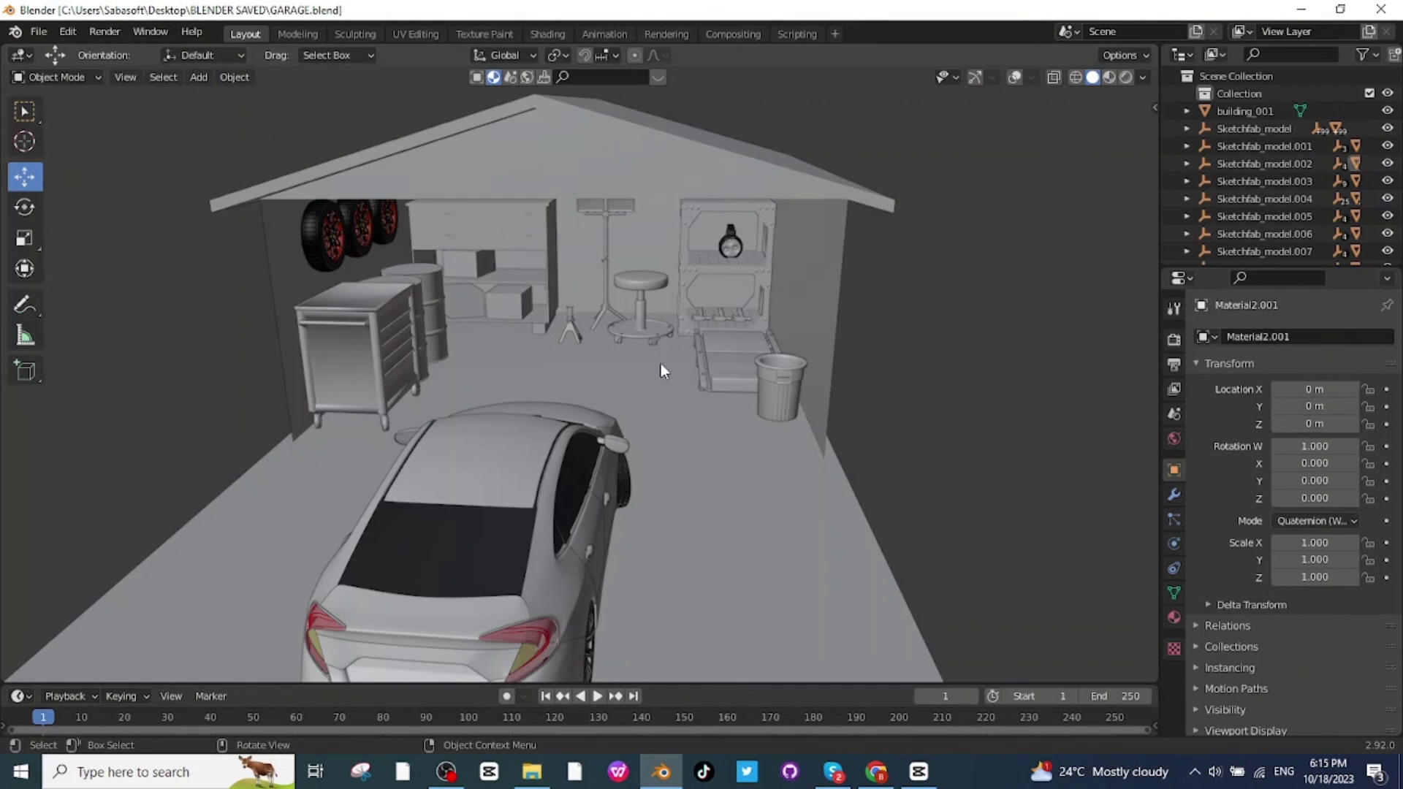
Step: Switch the viewport shading of the furnished garage to Material Preview
{"action": "scroll", "coordinate": [661, 365], "scroll_direction": "up", "scroll_amount": 2}
{"action": "scroll", "coordinate": [661, 370], "scroll_direction": "down", "scroll_amount": 2}
{"action": "scroll", "coordinate": [661, 371], "scroll_direction": "up", "scroll_amount": 5}
{"action": "scroll", "coordinate": [661, 370], "scroll_direction": "down", "scroll_amount": 3}
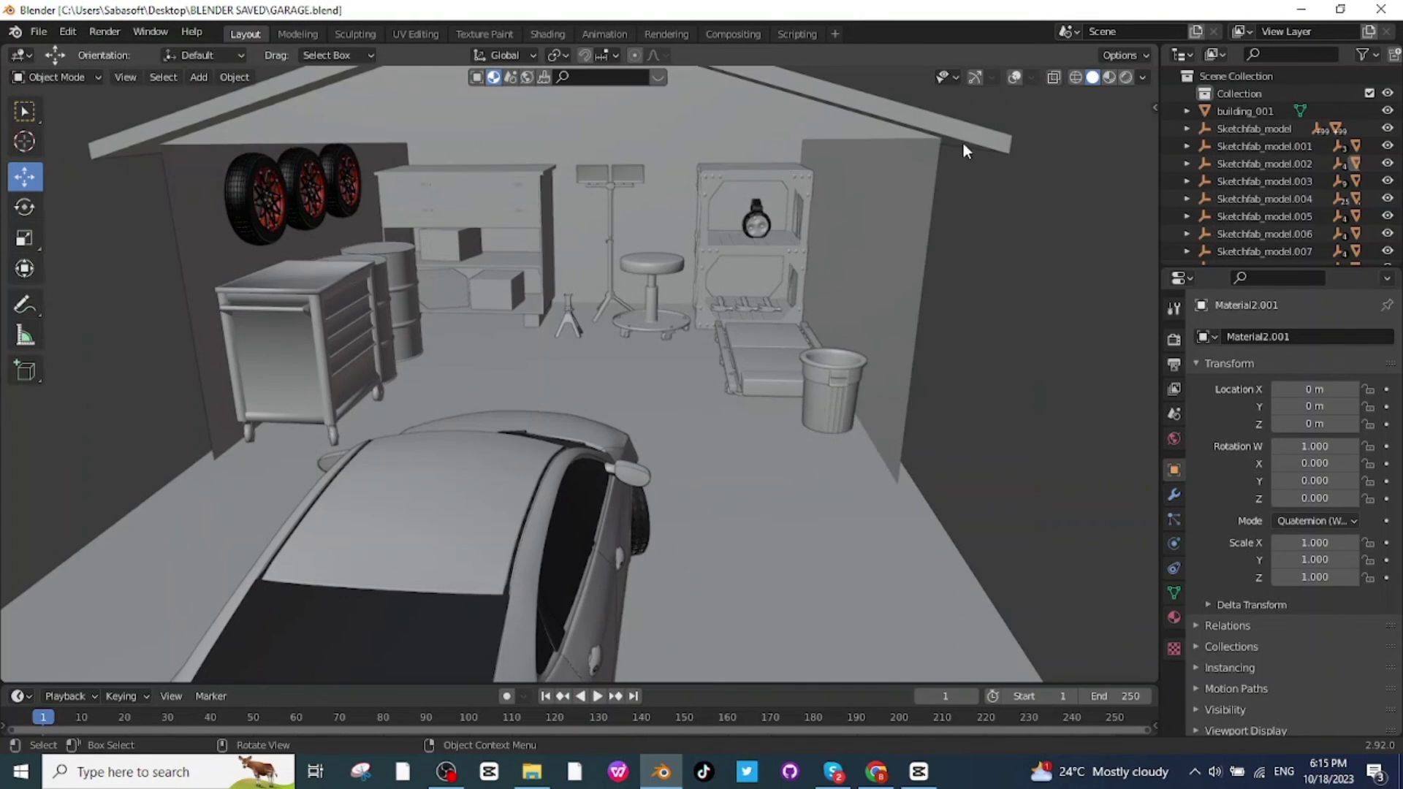
{"action": "left_click", "coordinate": [1110, 76]}
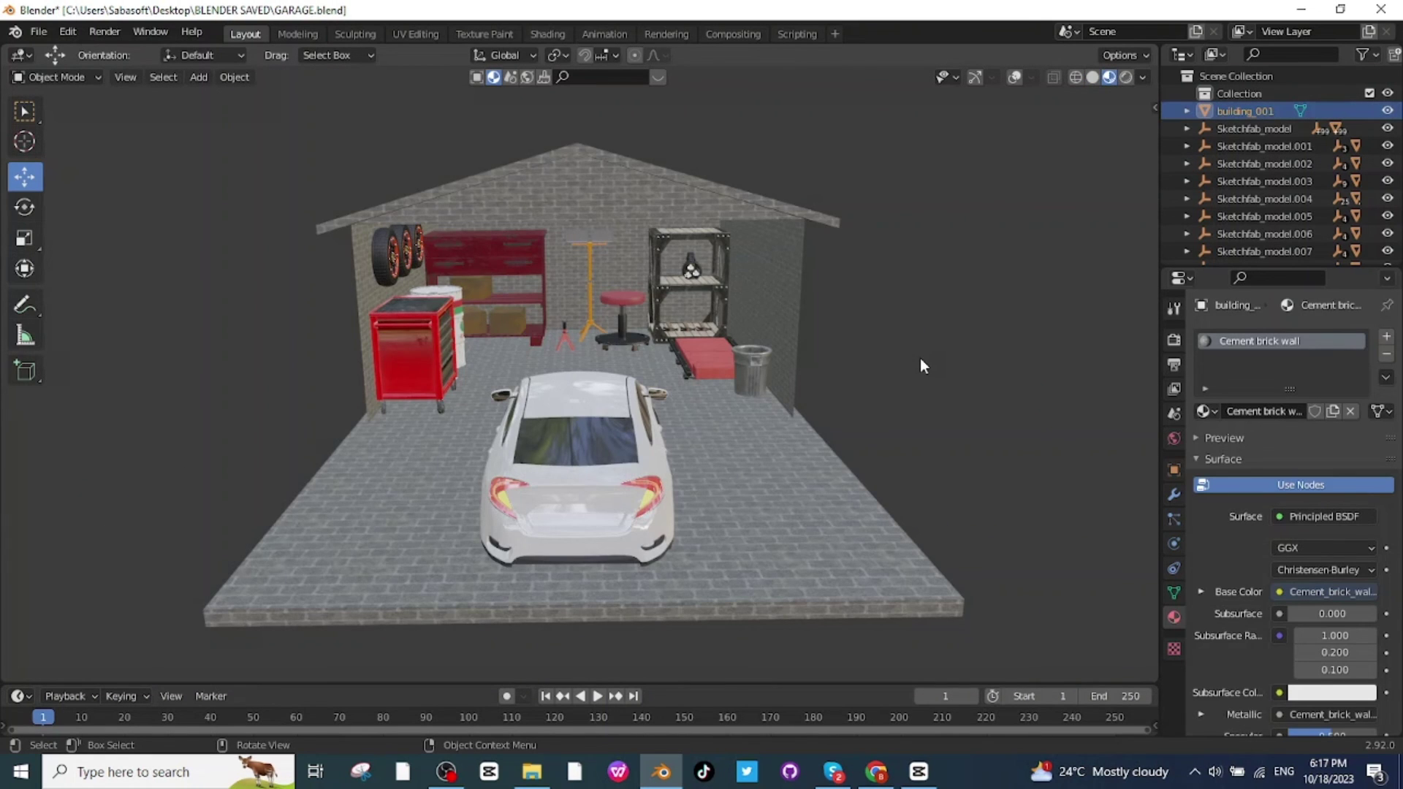
Step: Examine the textured garage interior, its furnishings and the car up close and from a distance
{"action": "scroll", "coordinate": [919, 358], "scroll_direction": "up", "scroll_amount": 3}
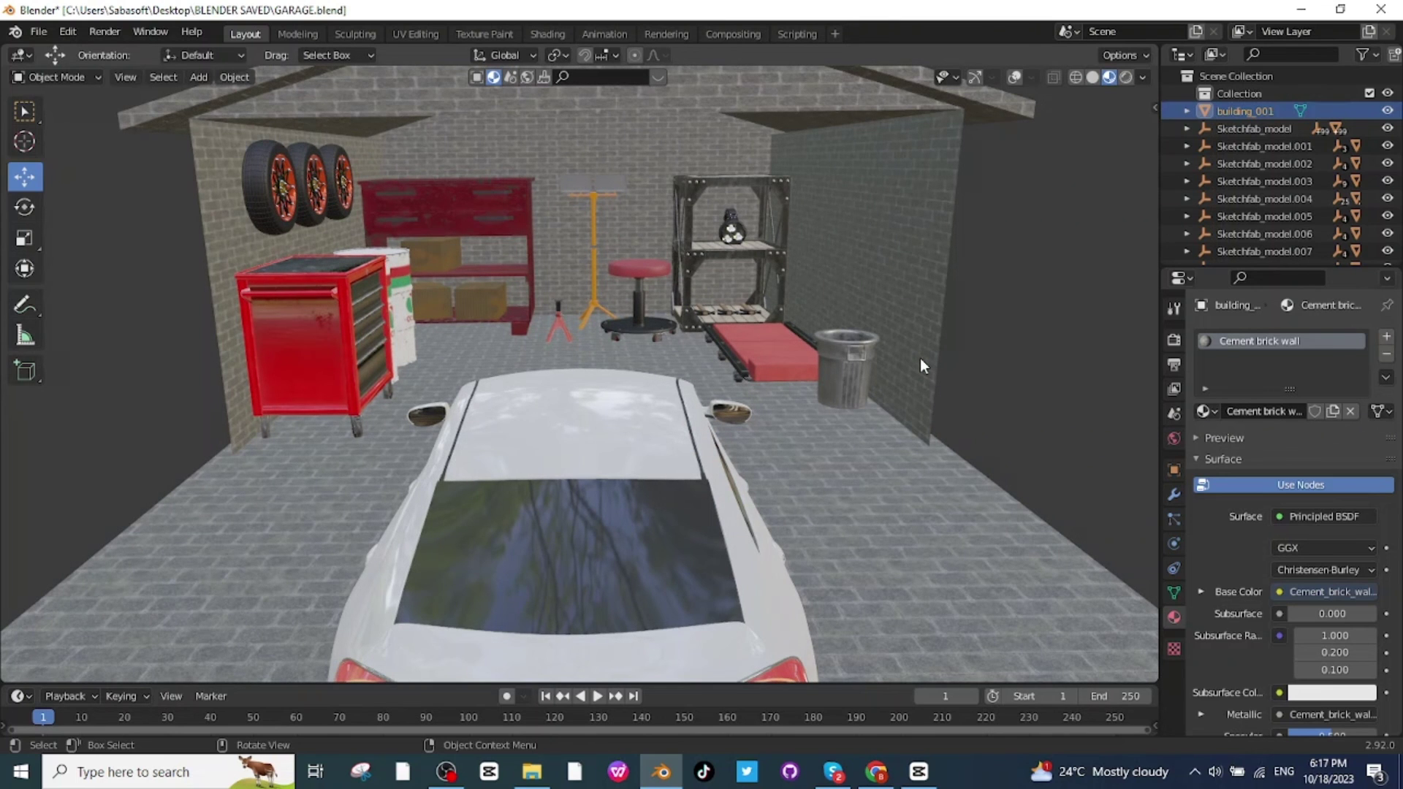
{"action": "middle_click_drag", "start_coordinate": [833, 388], "coordinate": [823, 375]}
{"action": "scroll", "coordinate": [826, 369], "scroll_direction": "up", "scroll_amount": 2}
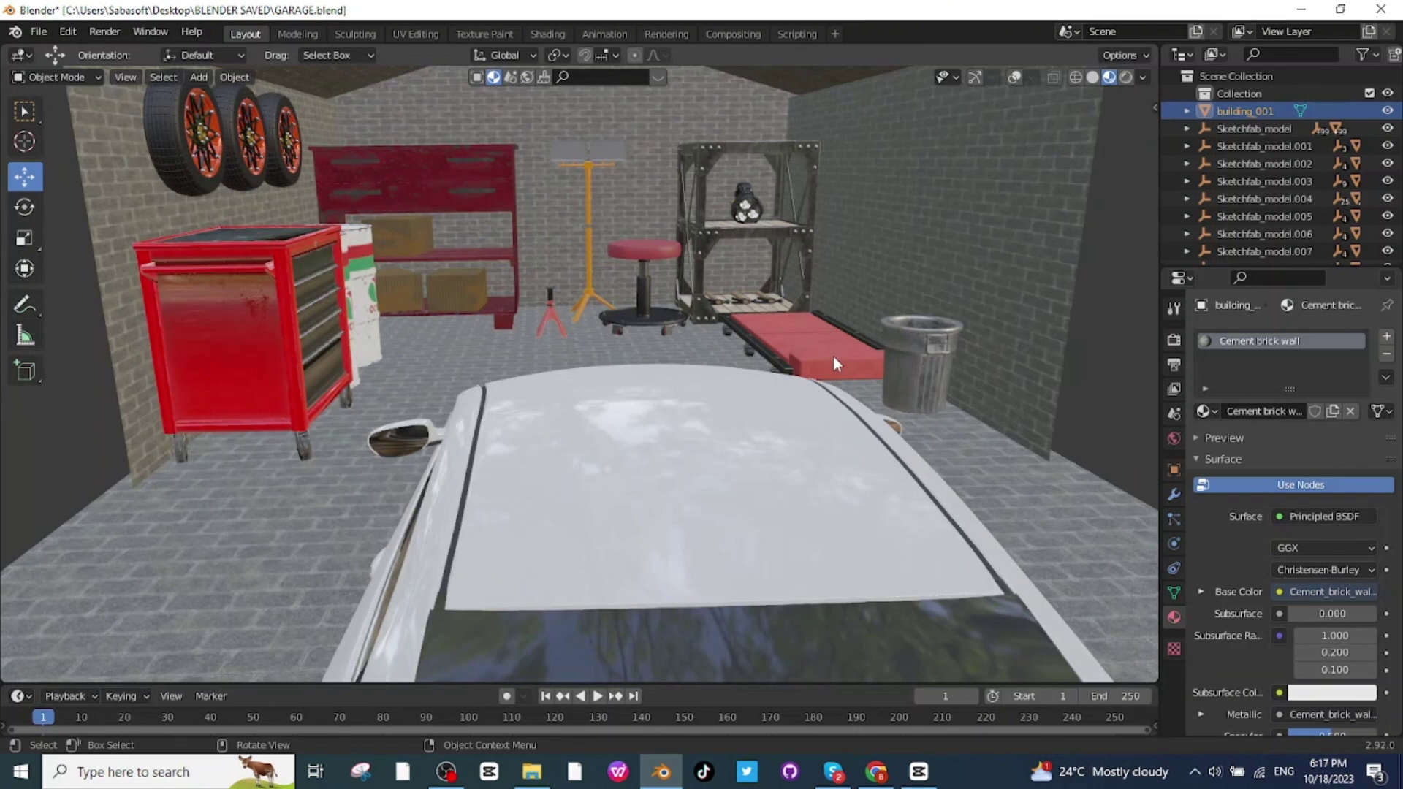
{"action": "scroll", "coordinate": [804, 282], "scroll_direction": "down", "scroll_amount": 7}
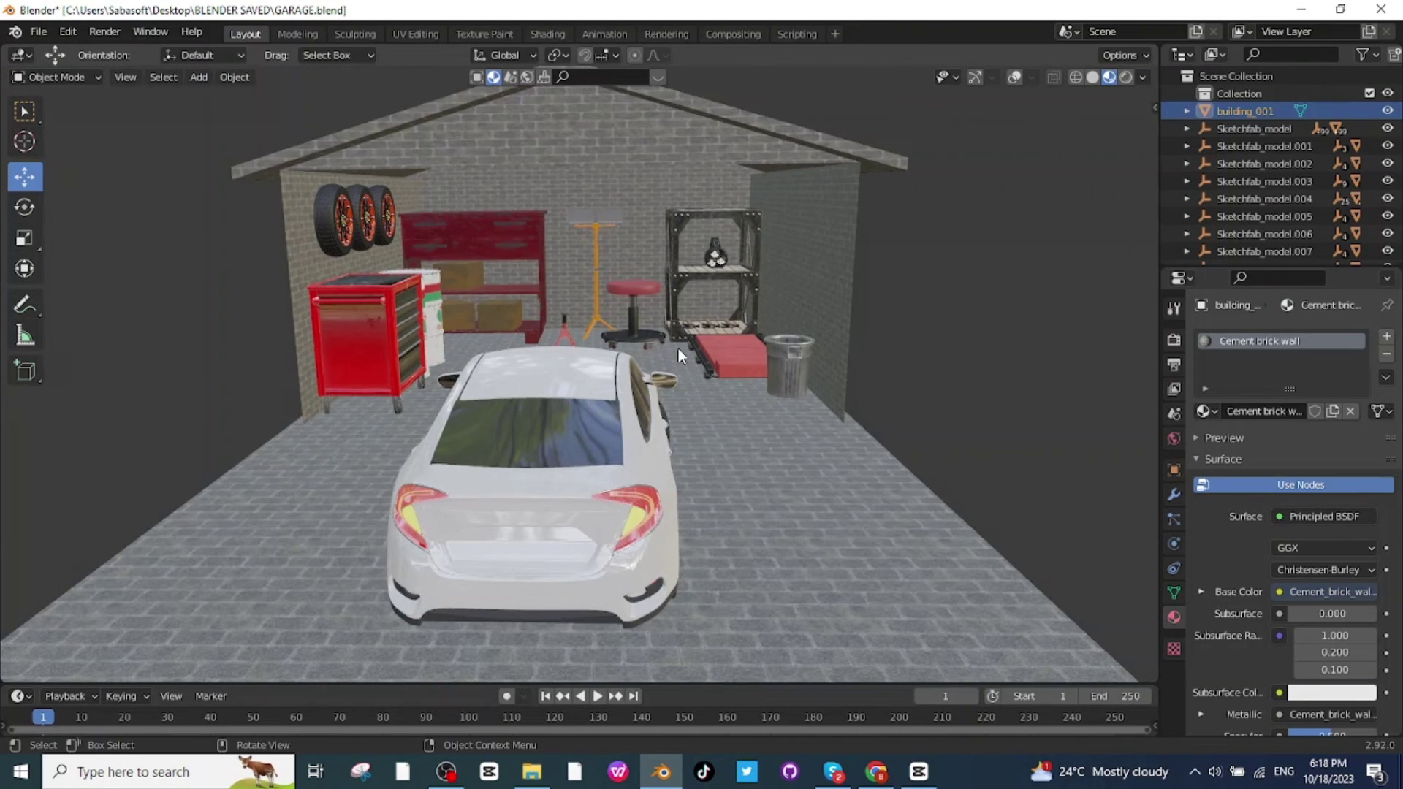
{"action": "scroll", "coordinate": [678, 349], "scroll_direction": "up", "scroll_amount": 2}
{"action": "scroll", "coordinate": [739, 266], "scroll_direction": "up", "scroll_amount": 2}
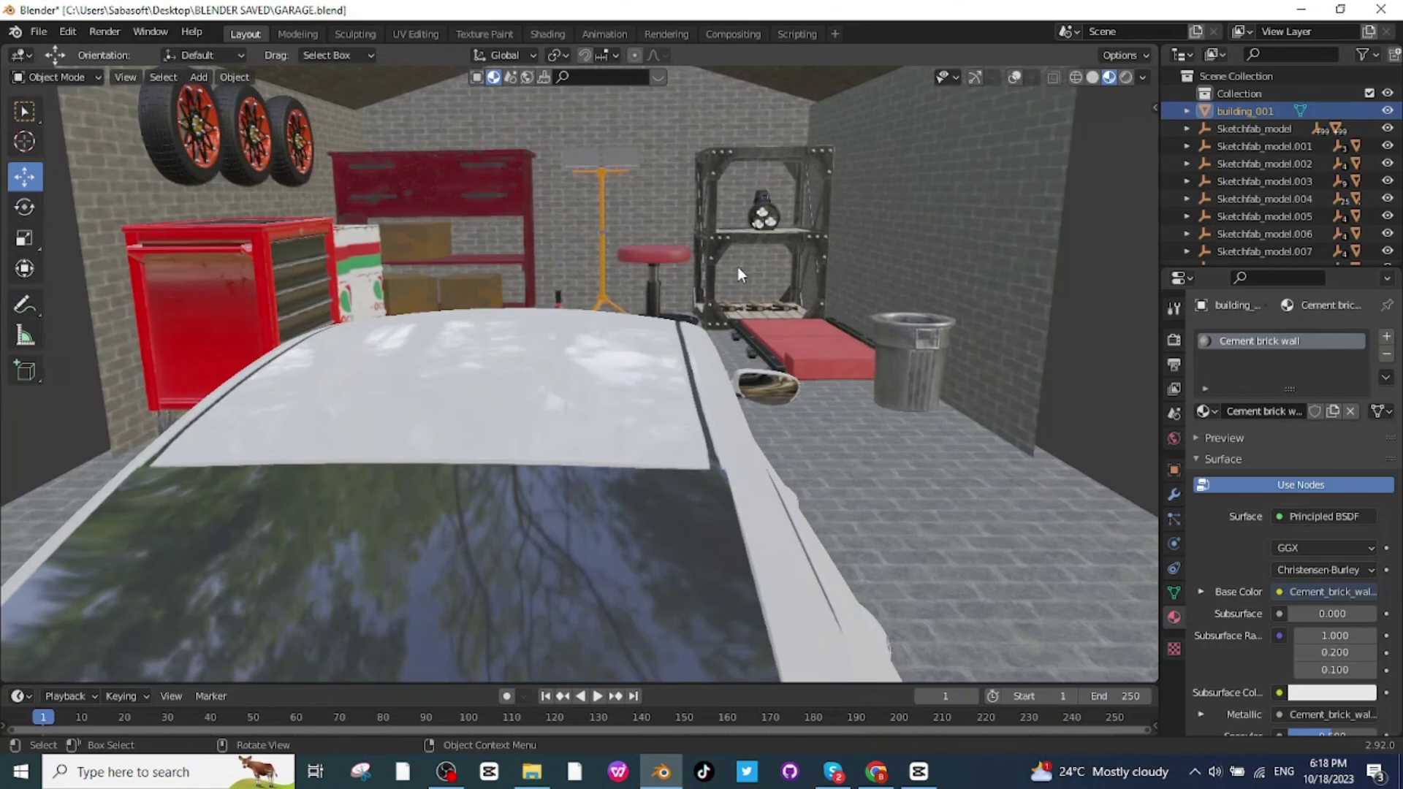